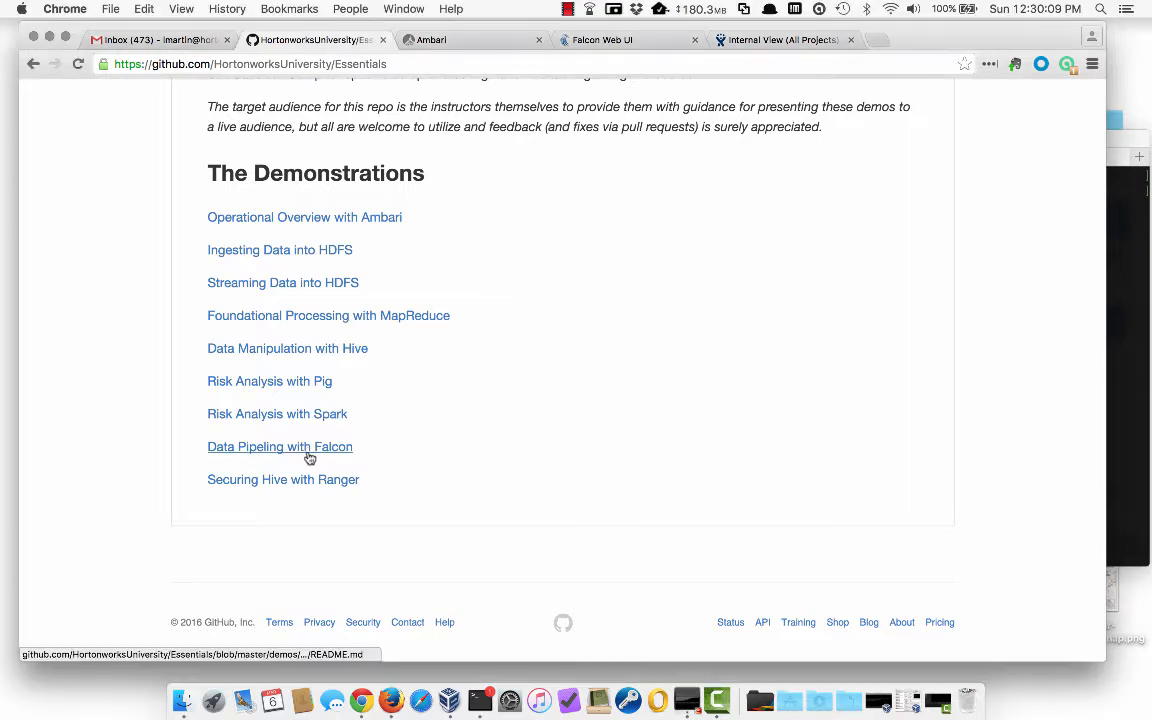
- Open the 'Data Pipeling with Falcon' demo README from the Essentials repository's demonstrations list
{"action": "left_click", "coordinate": [308, 450]}
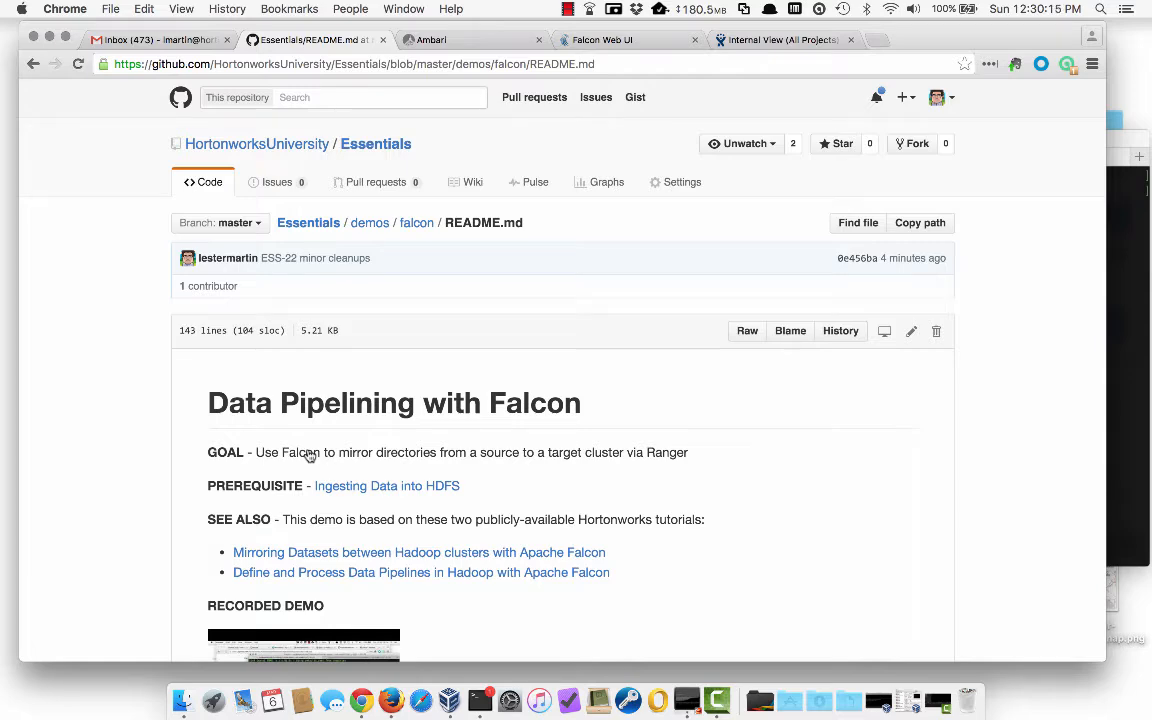
- Read through the README's Admin Setup and Directory Creations sections, then switch to the Ambari tab
{"action": "scroll", "coordinate": [310, 455], "scroll_direction": "down", "scroll_amount": 5}
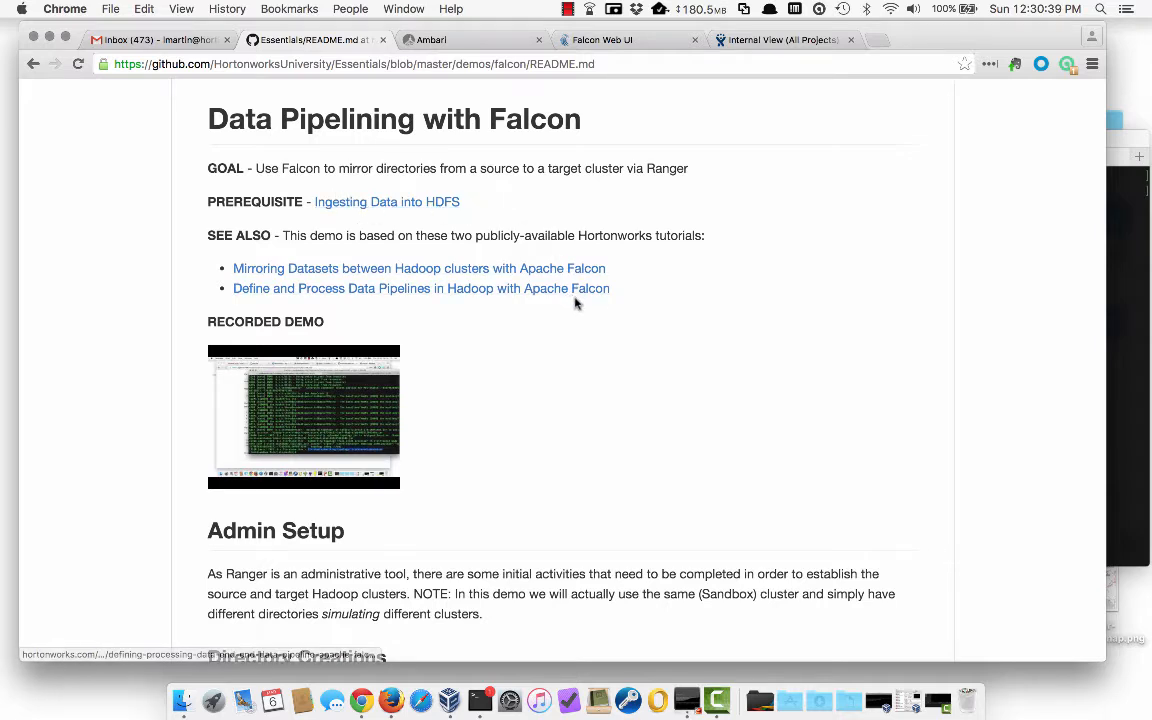
{"action": "scroll", "coordinate": [638, 337], "scroll_direction": "down", "scroll_amount": 3}
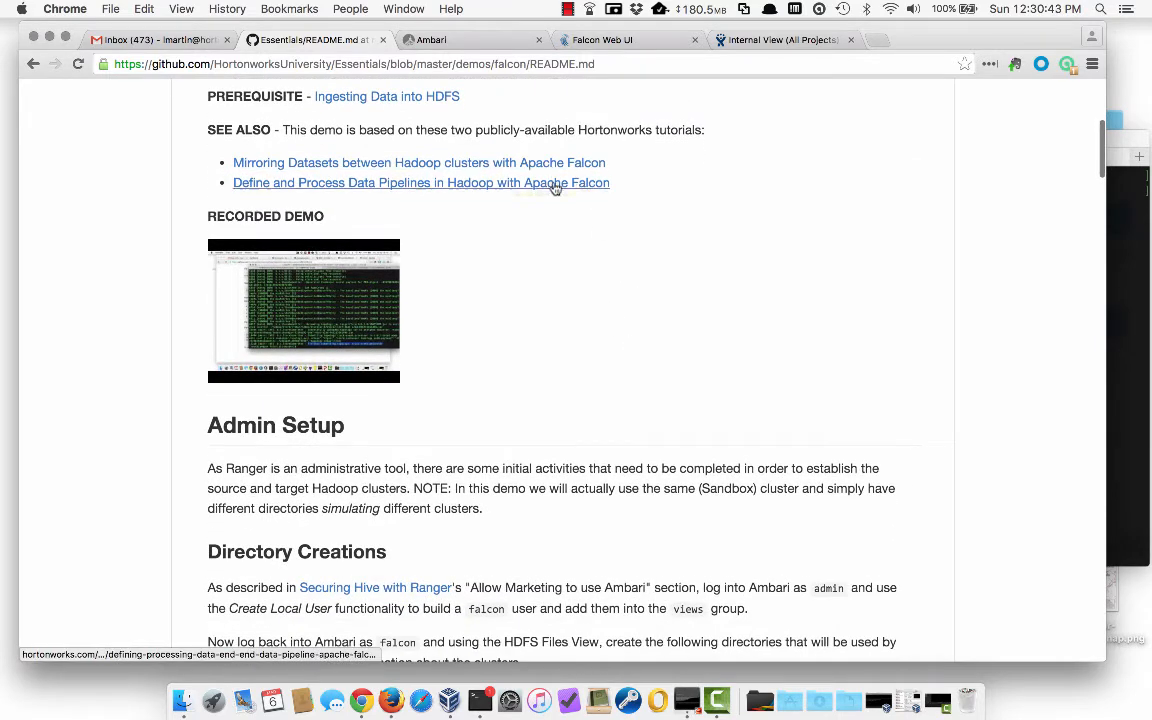
{"action": "scroll", "coordinate": [570, 290], "scroll_direction": "down", "scroll_amount": 2}
{"action": "scroll", "coordinate": [570, 291], "scroll_direction": "down", "scroll_amount": 5}
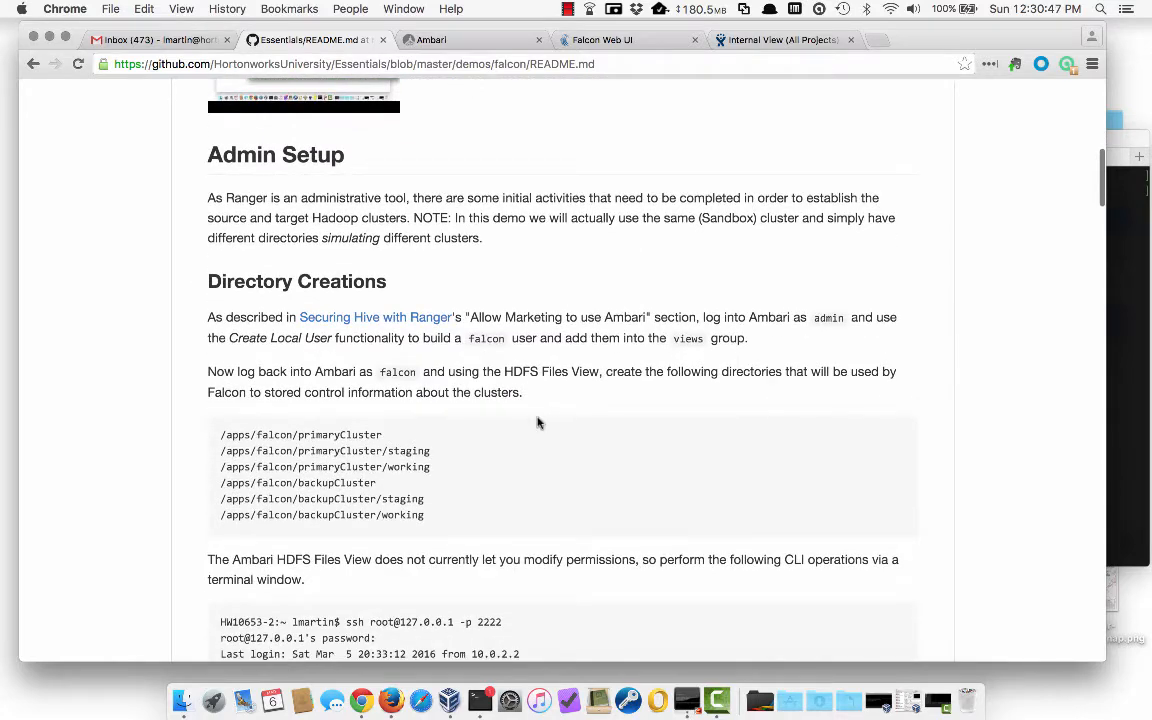
{"action": "scroll", "coordinate": [537, 422], "scroll_direction": "down", "scroll_amount": 1}
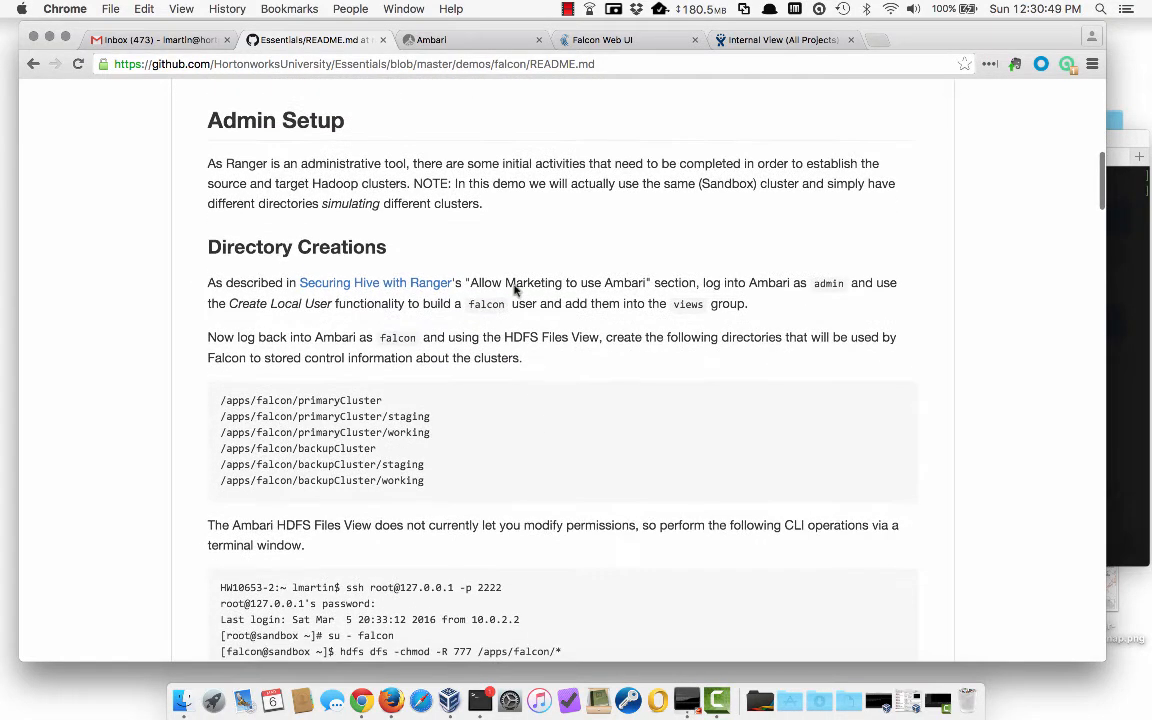
{"action": "left_click", "coordinate": [492, 46]}
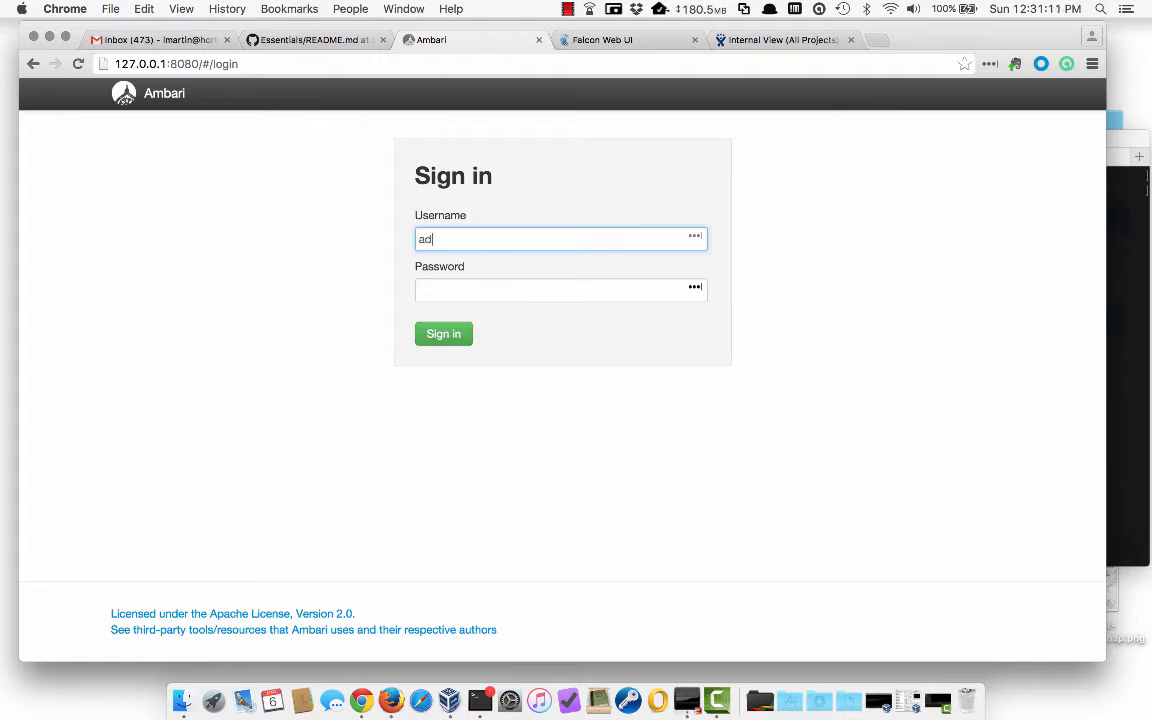
- Sign in to Ambari with the admin account's username and password
{"action": "type", "text": "min"}
{"action": "key", "text": "Tab"}
{"action": "type", "text": "admin"}
{"action": "key", "text": "Return"}
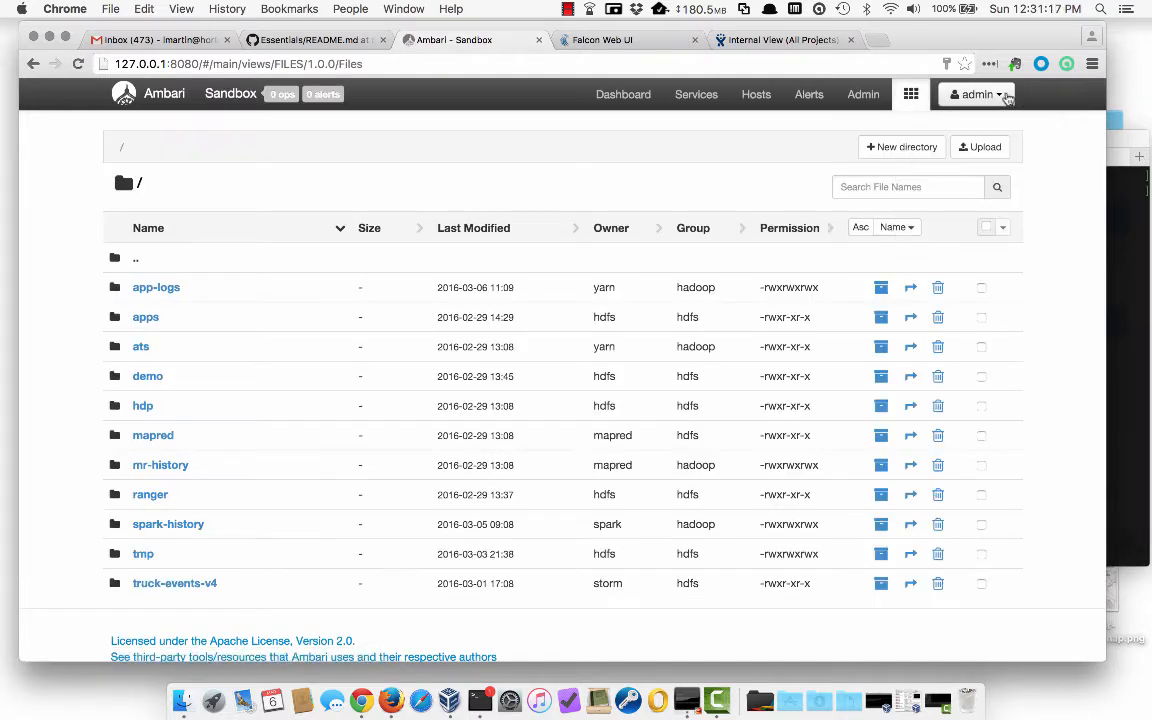
- In Manage Ambari, review the Users list for falcon, opening and cancelling Create Local User
{"action": "left_click", "coordinate": [975, 94]}
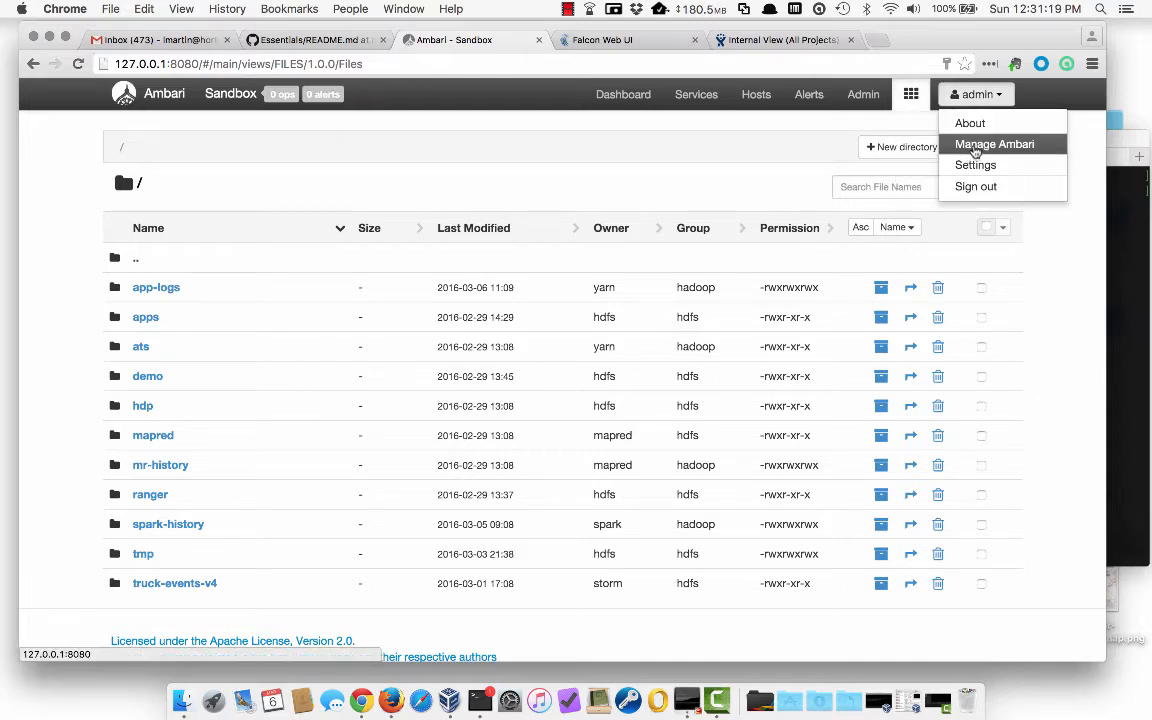
{"action": "left_click", "coordinate": [975, 146]}
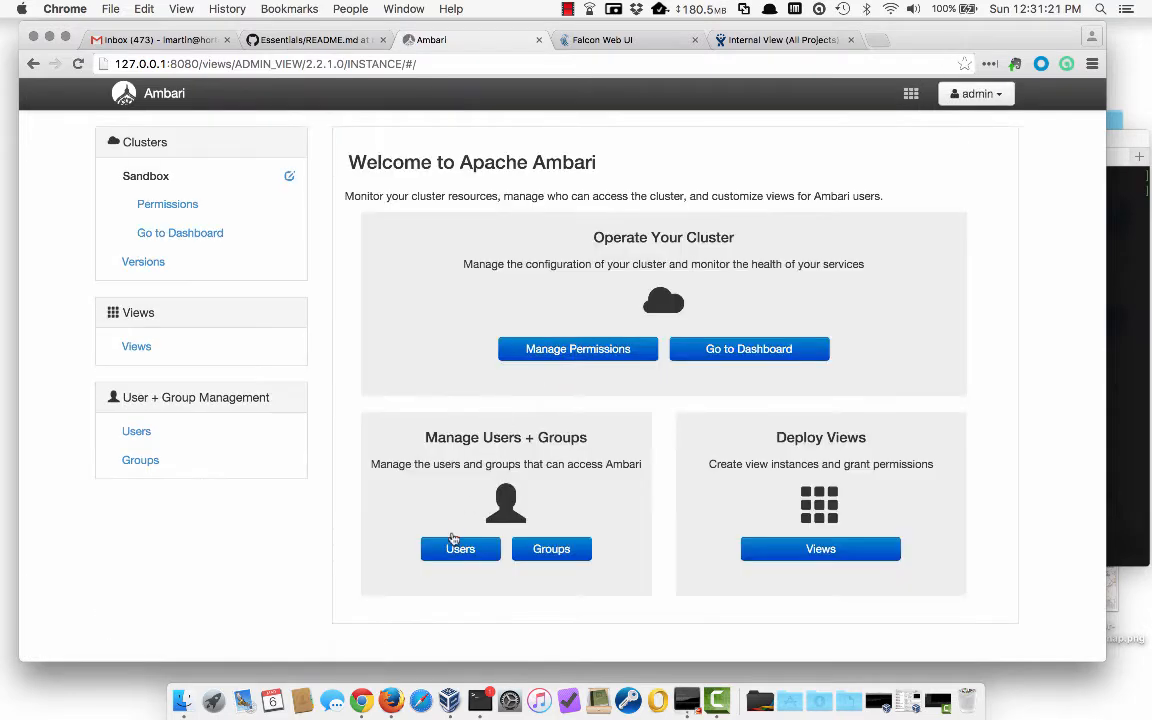
{"action": "left_click", "coordinate": [455, 545]}
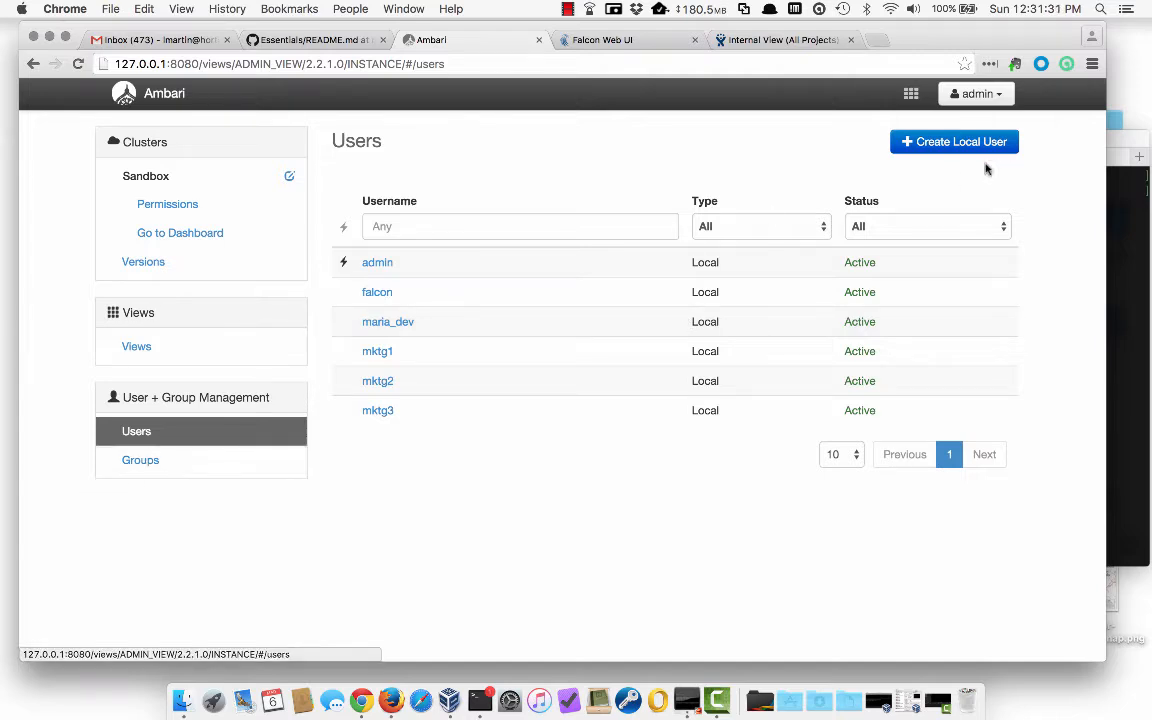
{"action": "left_click", "coordinate": [938, 146]}
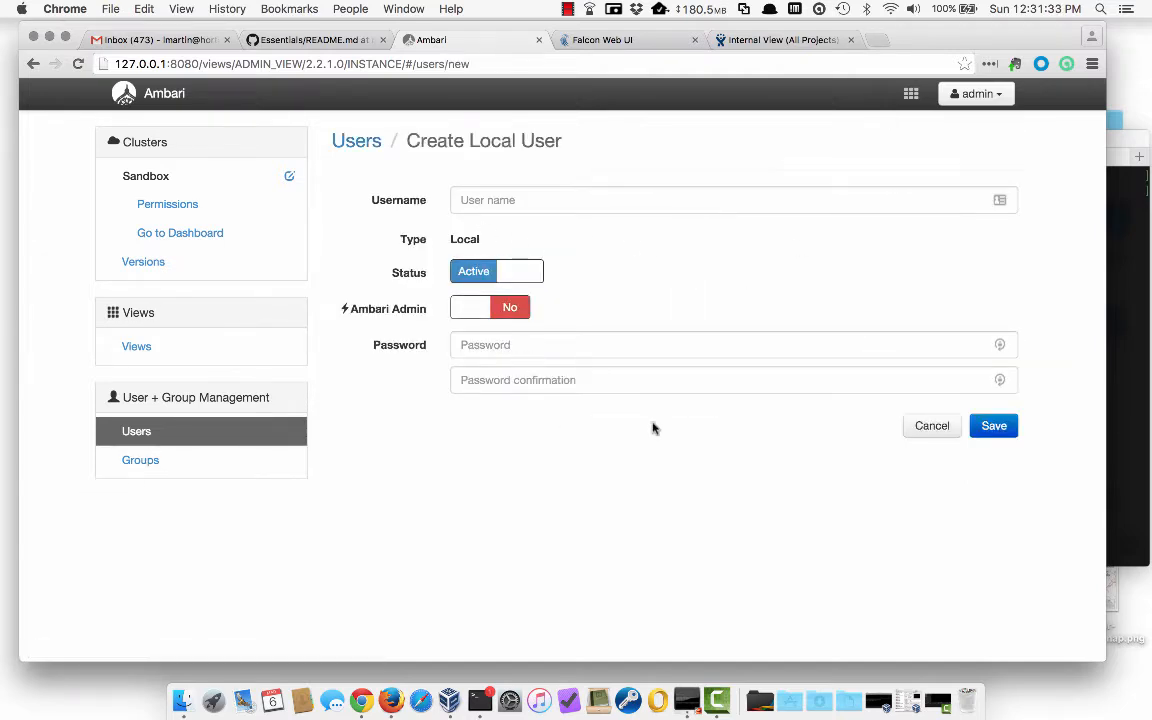
{"action": "left_click", "coordinate": [926, 428]}
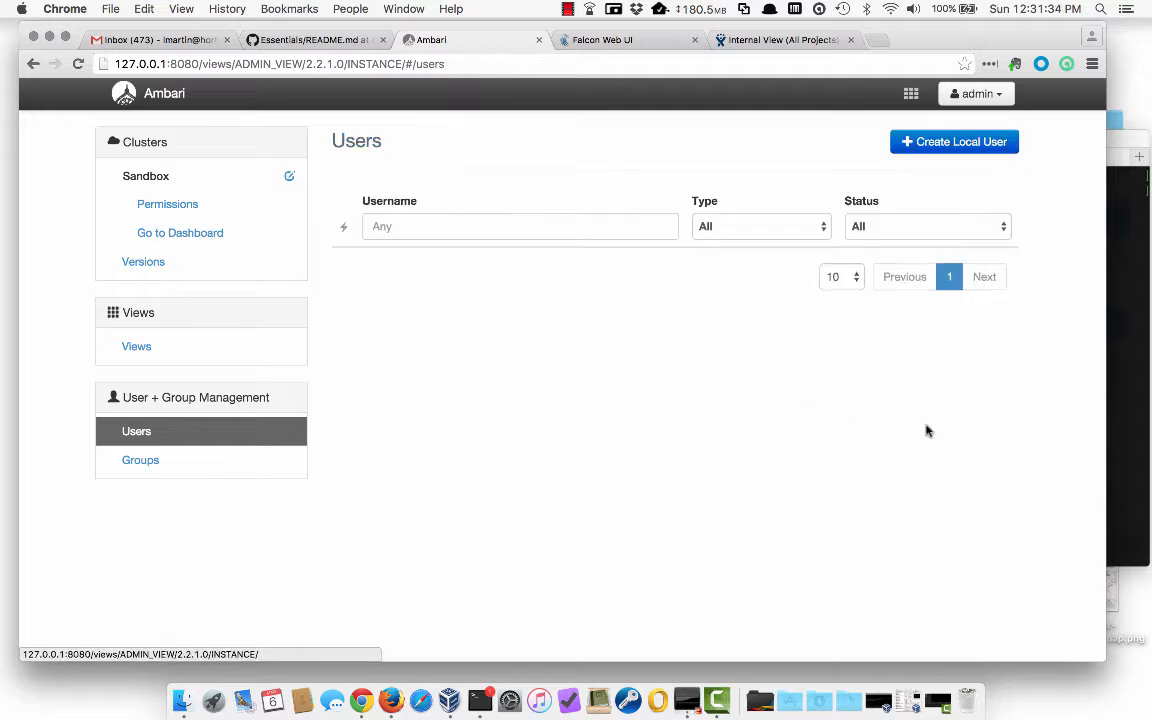
- Check the views group's members for falcon, then sign out of the admin account
{"action": "left_click", "coordinate": [126, 460]}
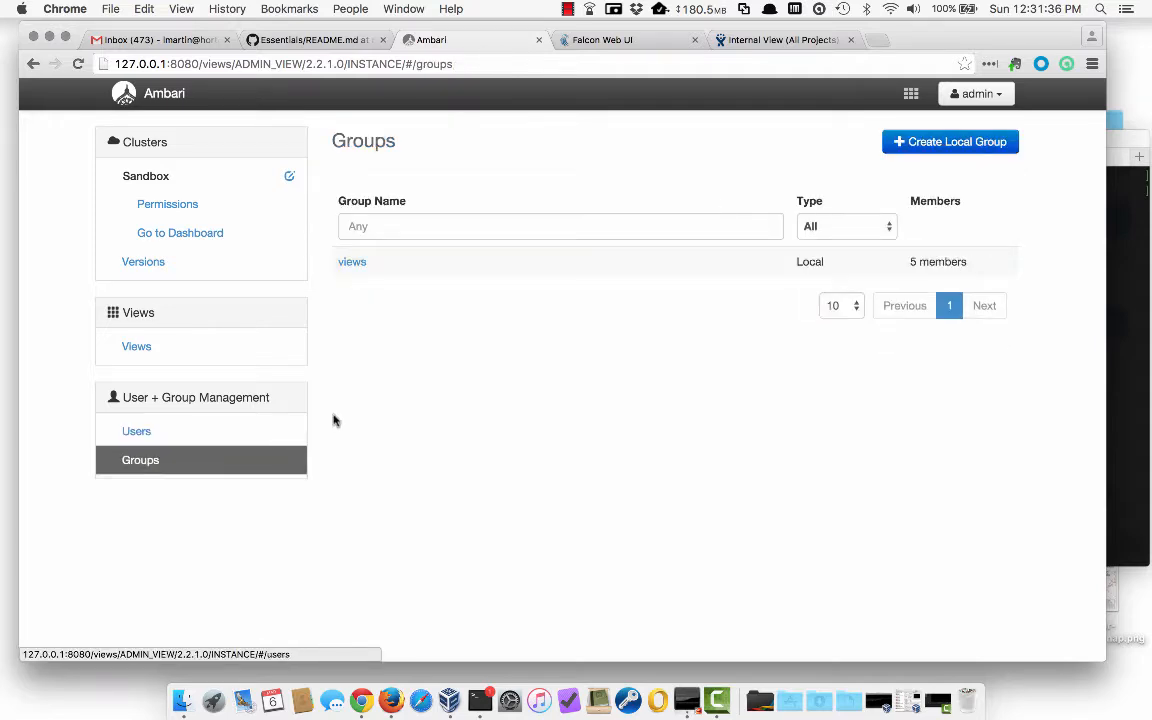
{"action": "left_click", "coordinate": [351, 263]}
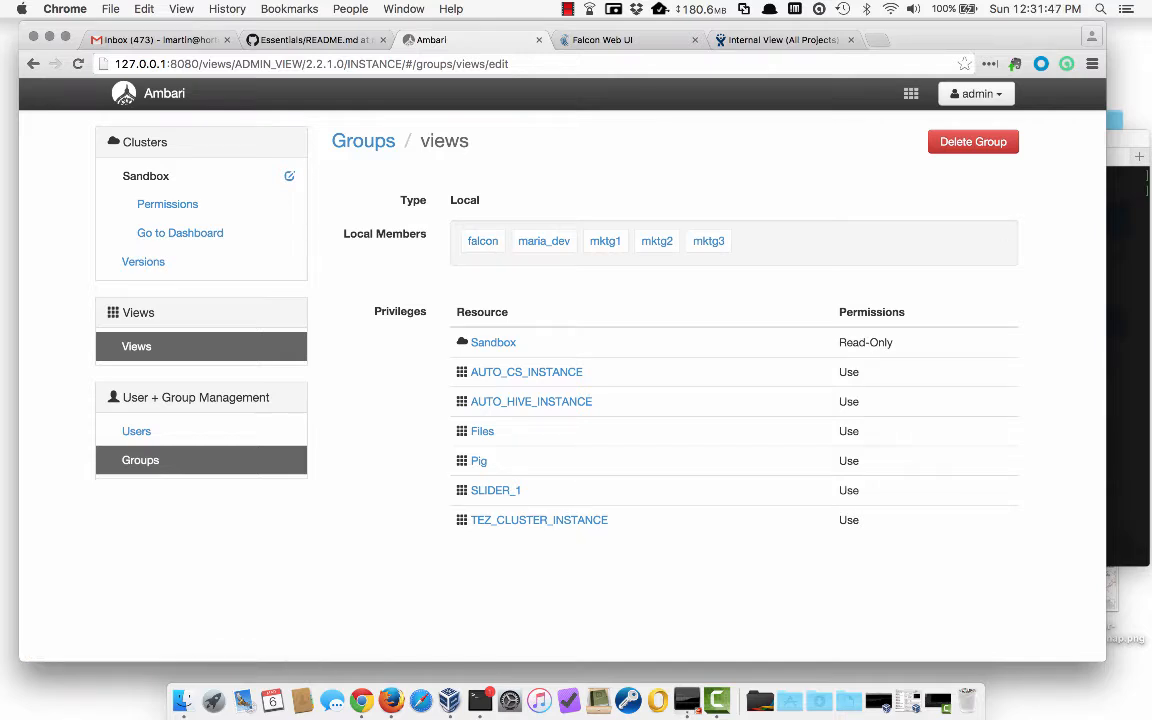
{"action": "left_click", "coordinate": [986, 95]}
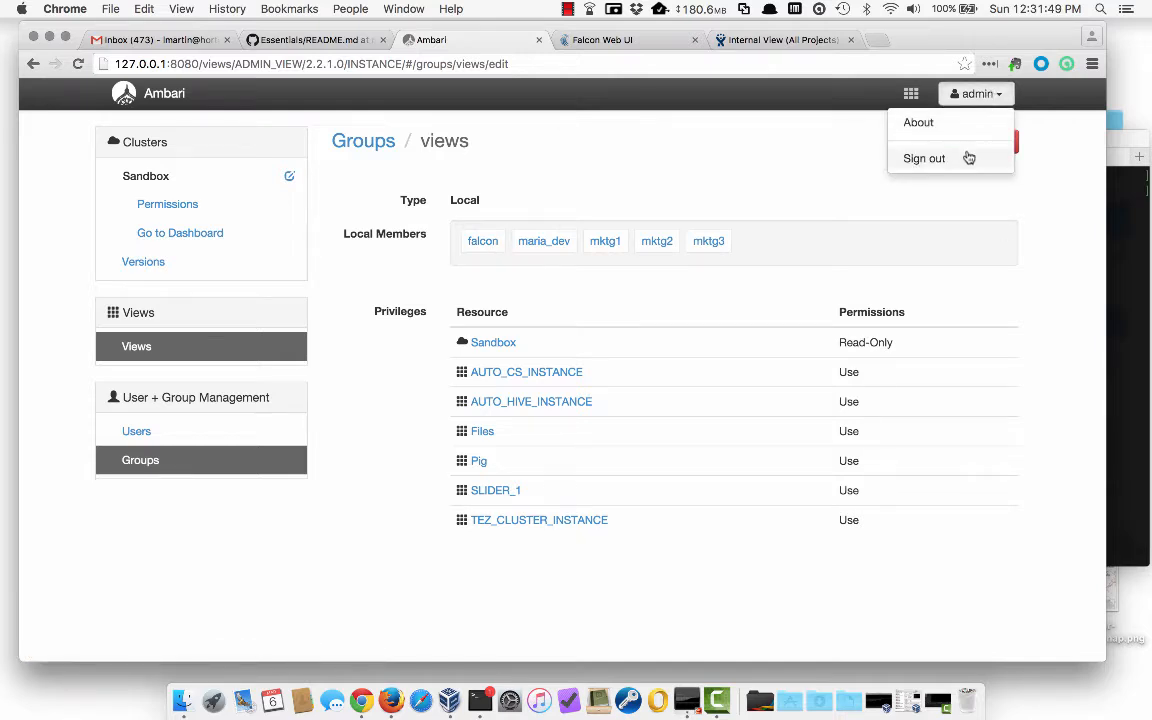
{"action": "left_click", "coordinate": [967, 158]}
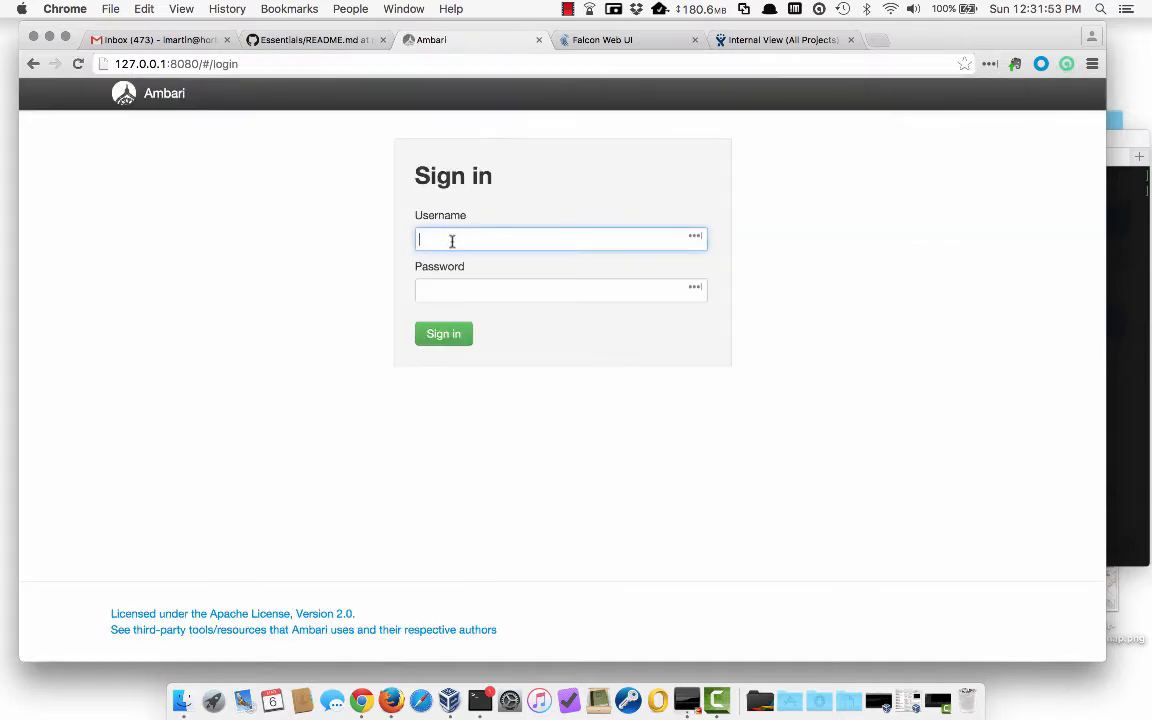
- Sign in to Ambari as the falcon user and dismiss the save-password prompt
{"action": "type", "text": "falcon"}
{"action": "key", "text": "Tab"}
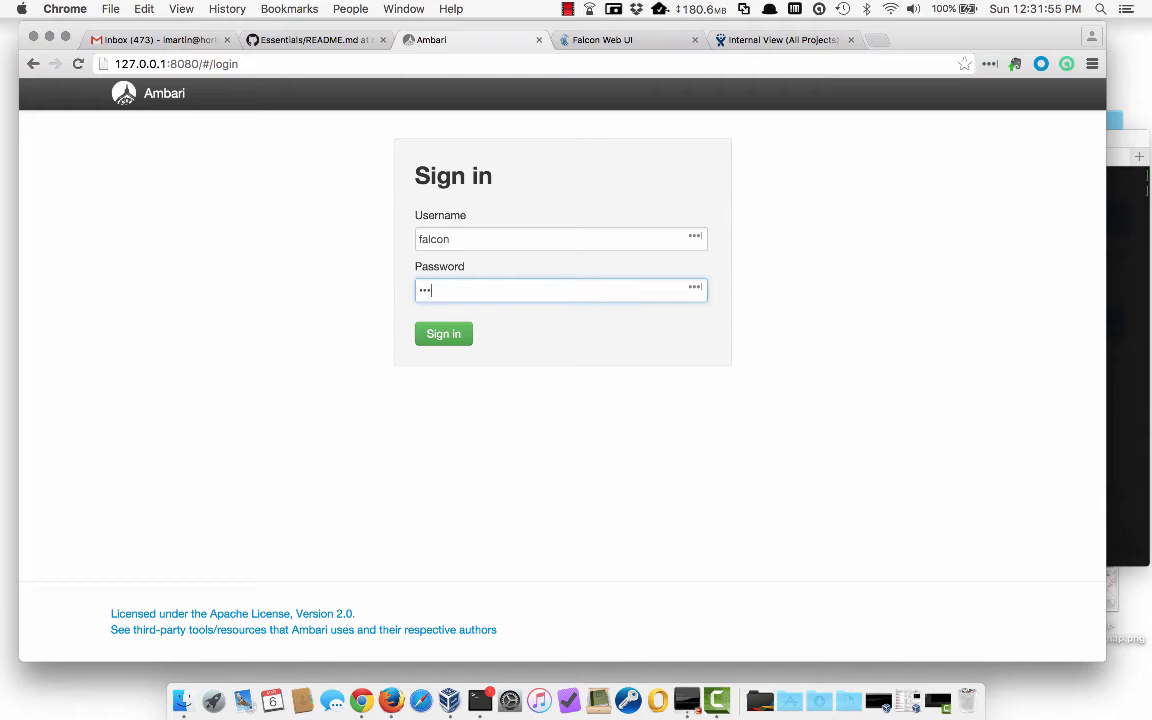
{"action": "key", "text": "Return"}
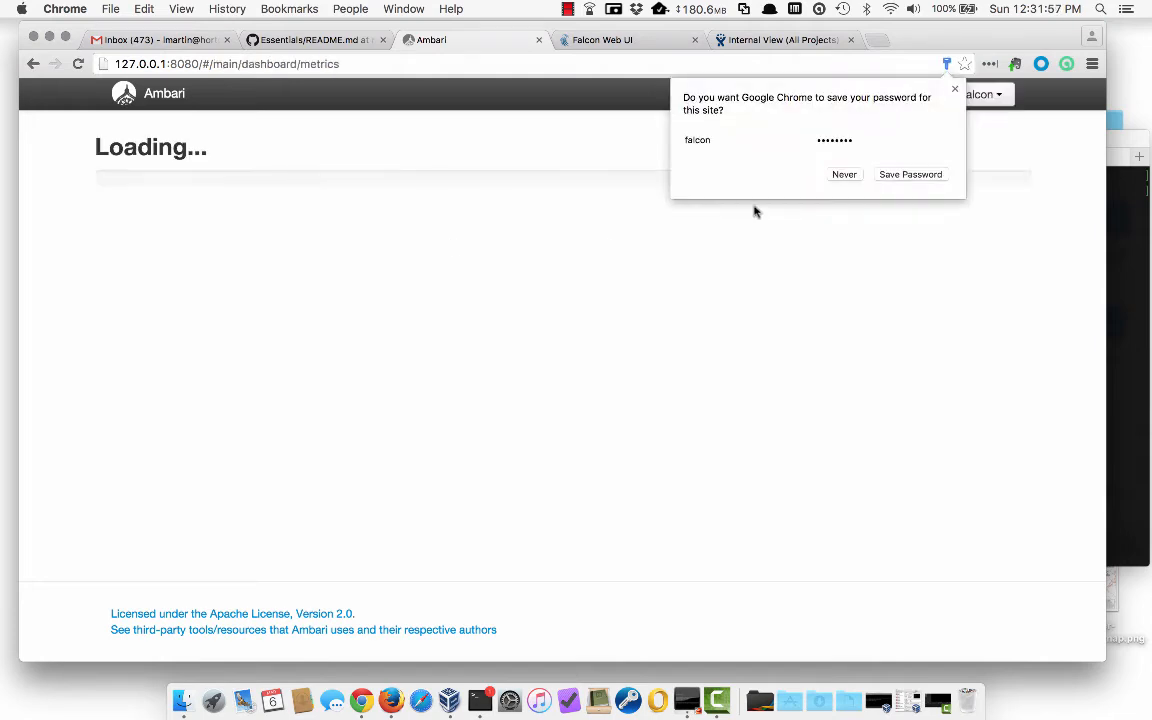
{"action": "left_click", "coordinate": [954, 90]}
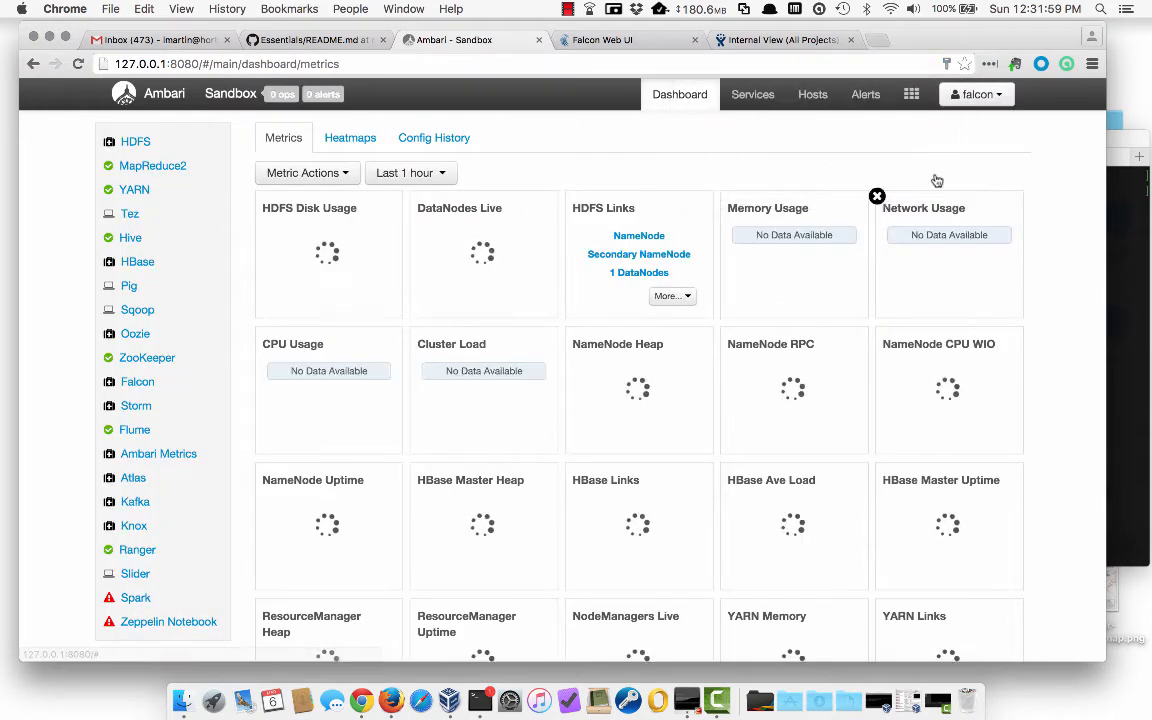
- In the Files view, create a primaryCluster folder under /apps/falcon
{"action": "left_click", "coordinate": [911, 94]}
{"action": "left_click", "coordinate": [918, 148]}
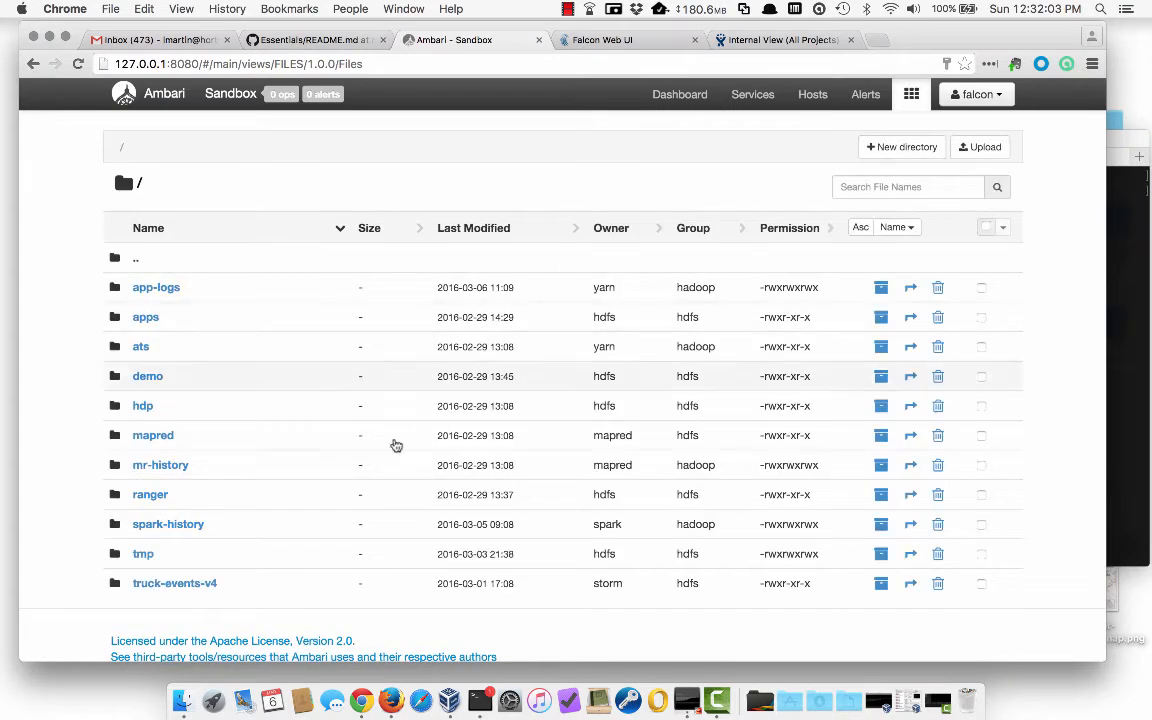
{"action": "left_click", "coordinate": [150, 326]}
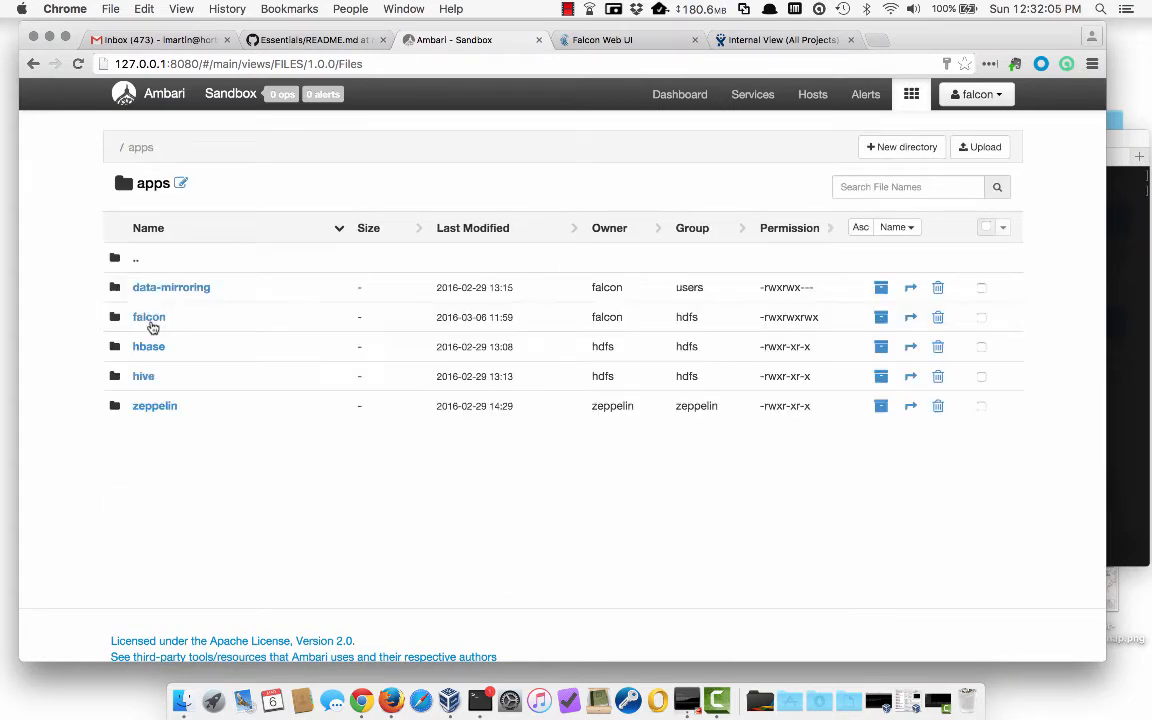
{"action": "left_click", "coordinate": [150, 318]}
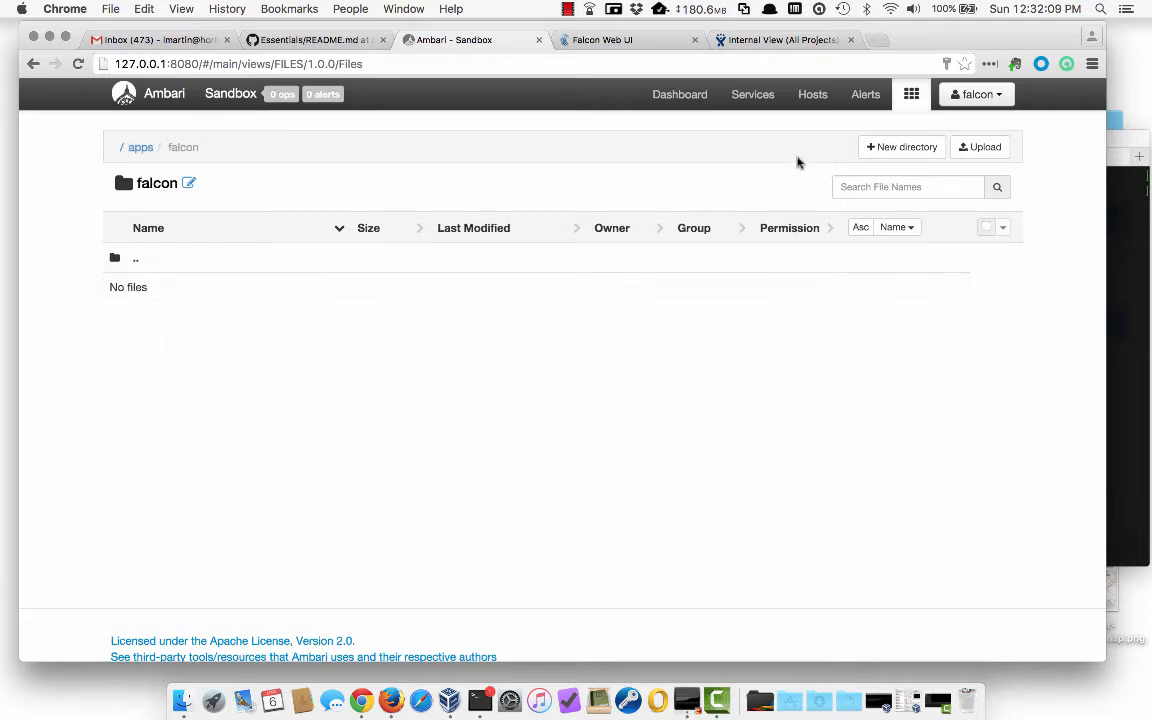
{"action": "left_click", "coordinate": [888, 150]}
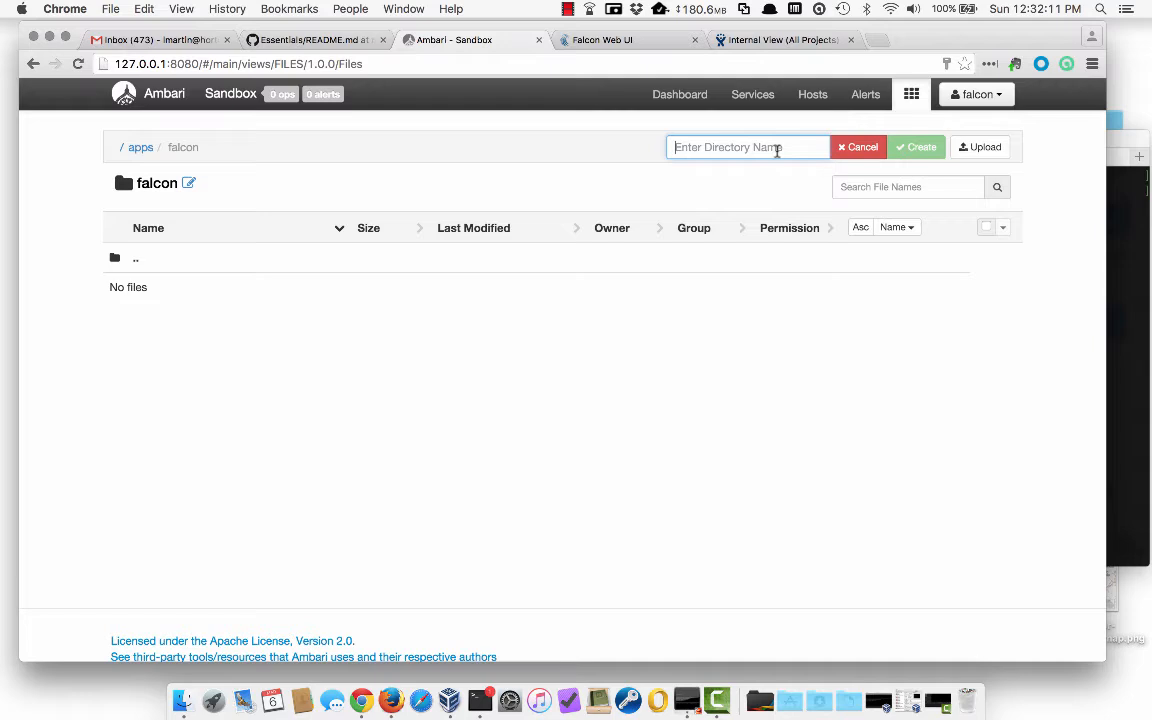
{"action": "type", "text": "primaryCluster"}
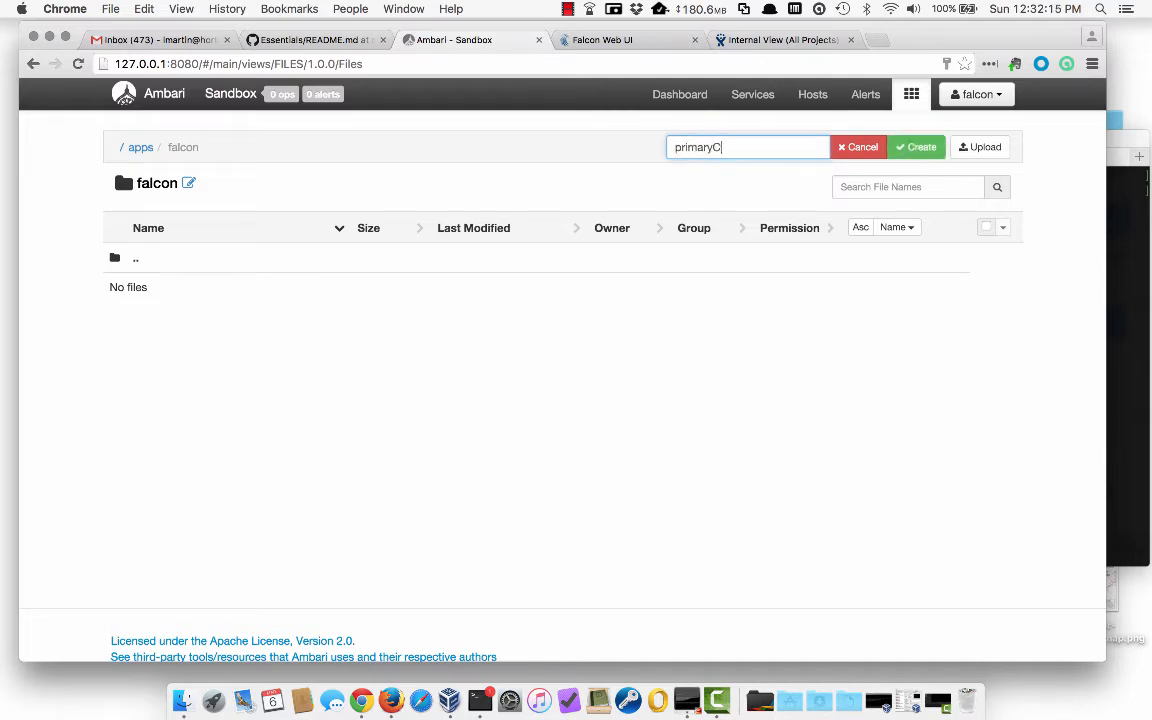
{"action": "left_click", "coordinate": [905, 147]}
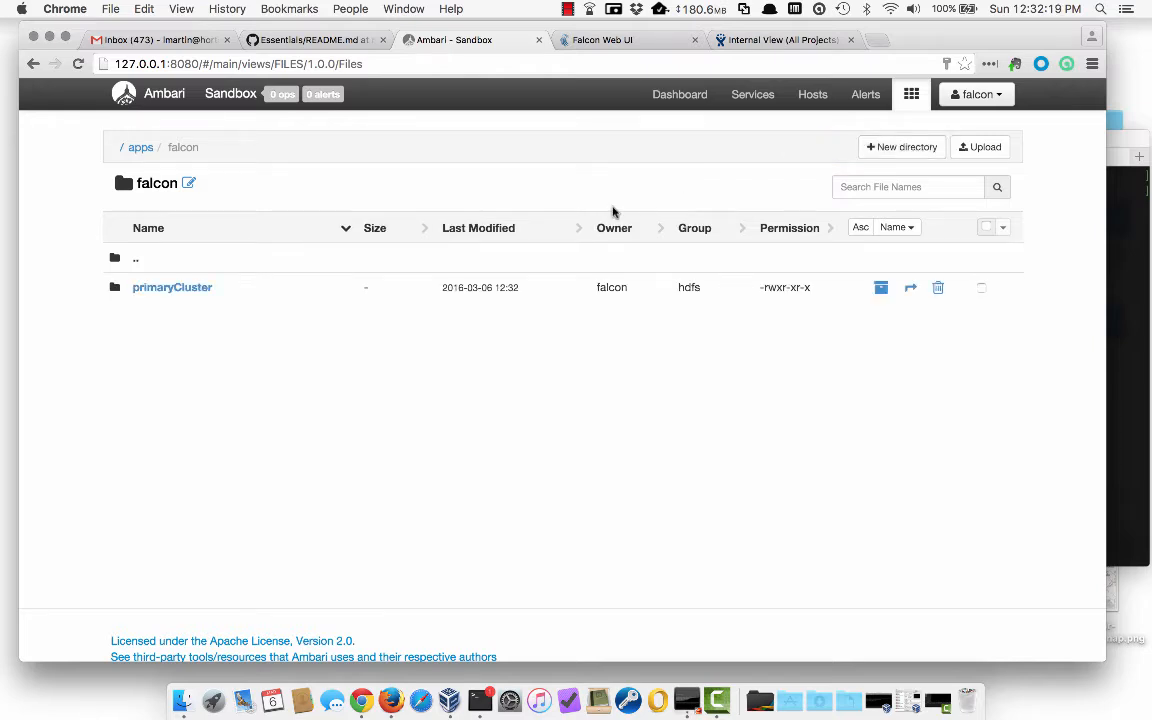
- Add staging and working subfolders inside primaryCluster, then return to the falcon folder
{"action": "left_click", "coordinate": [205, 289]}
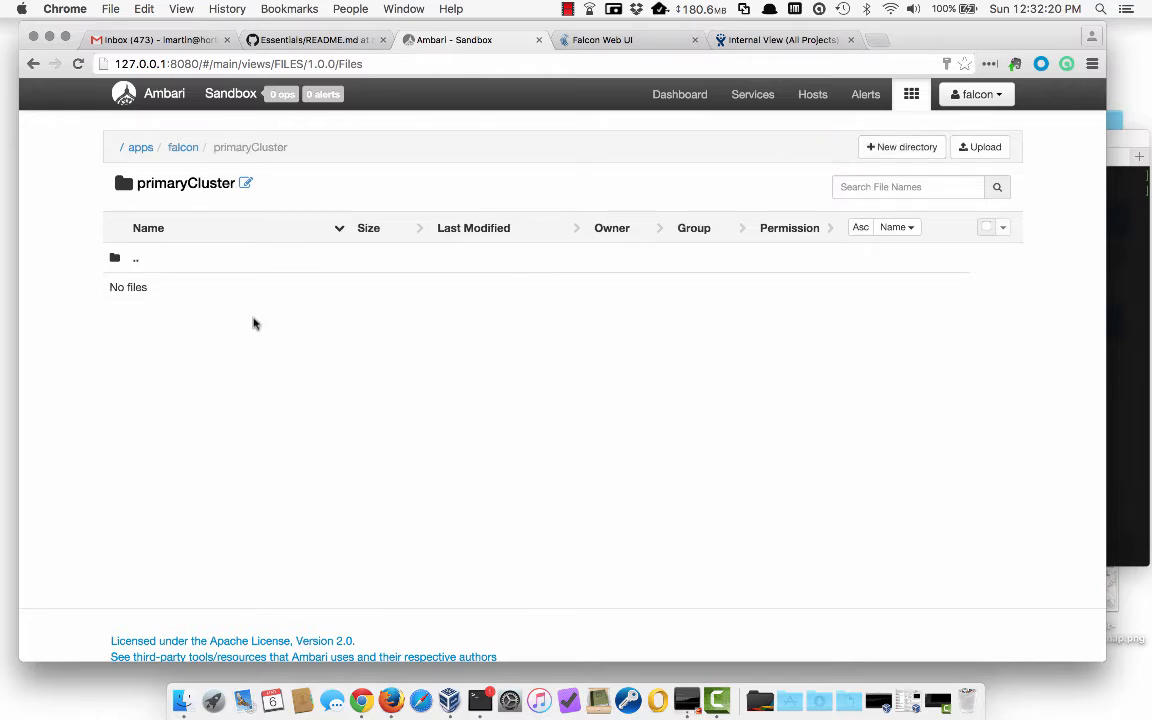
{"action": "left_click", "coordinate": [890, 147]}
{"action": "type", "text": "staging"}
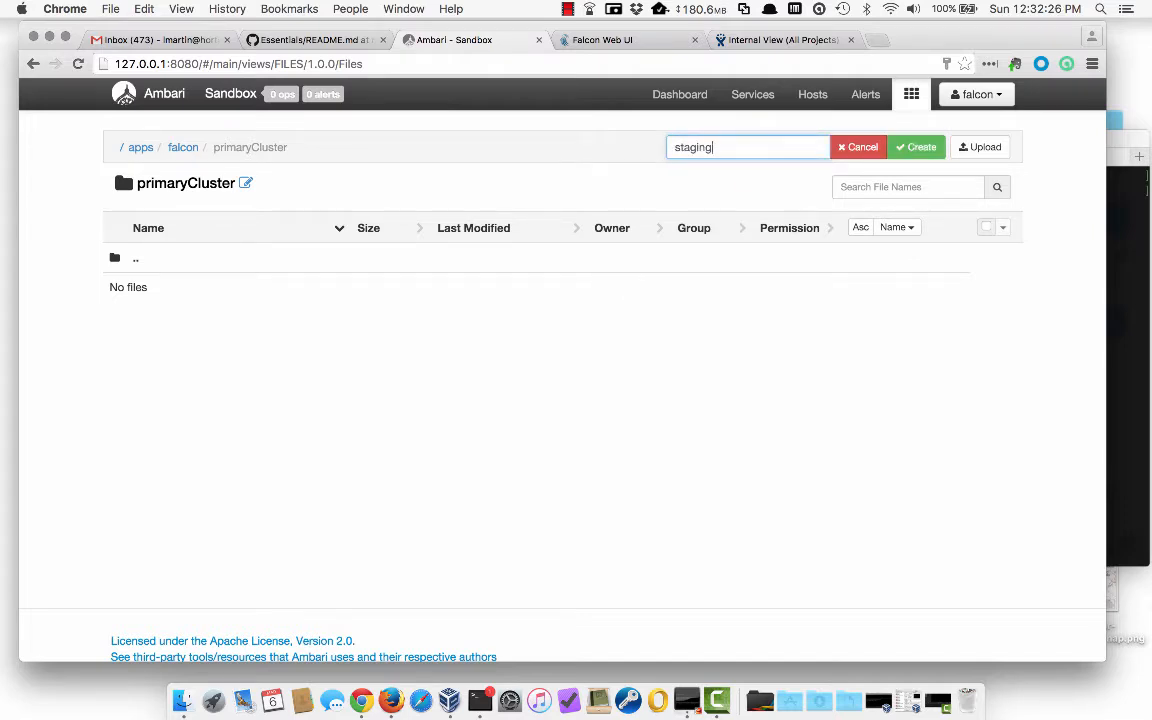
{"action": "left_click", "coordinate": [915, 147]}
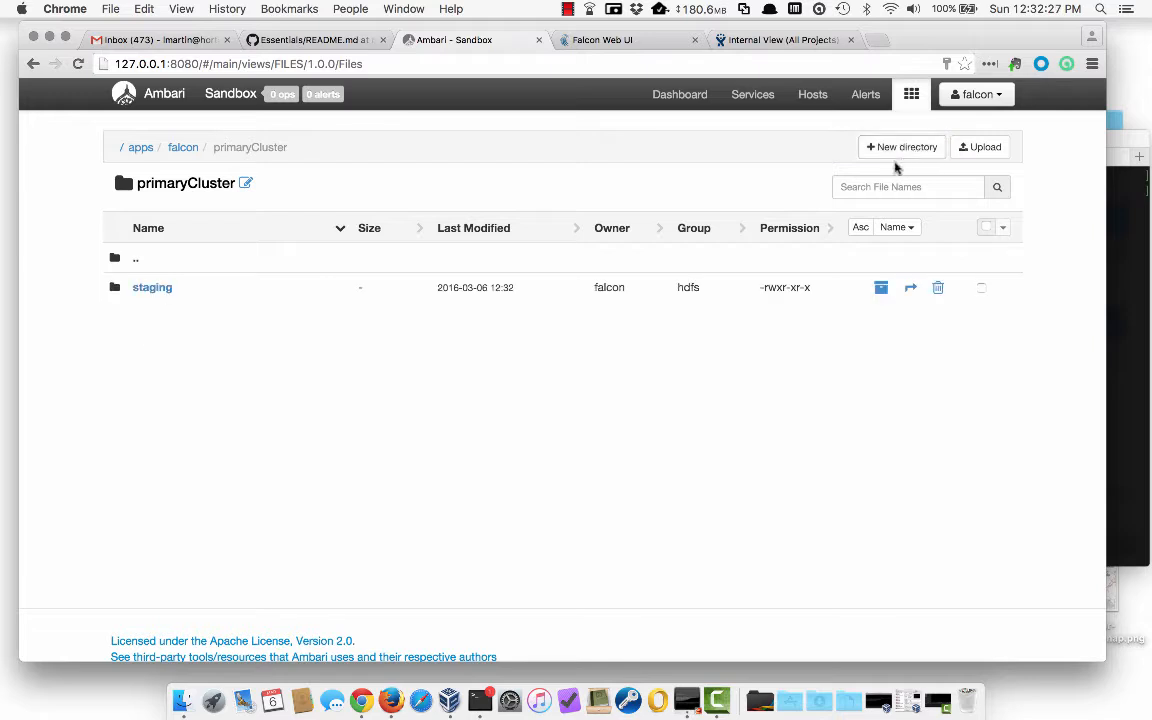
{"action": "left_click", "coordinate": [905, 159]}
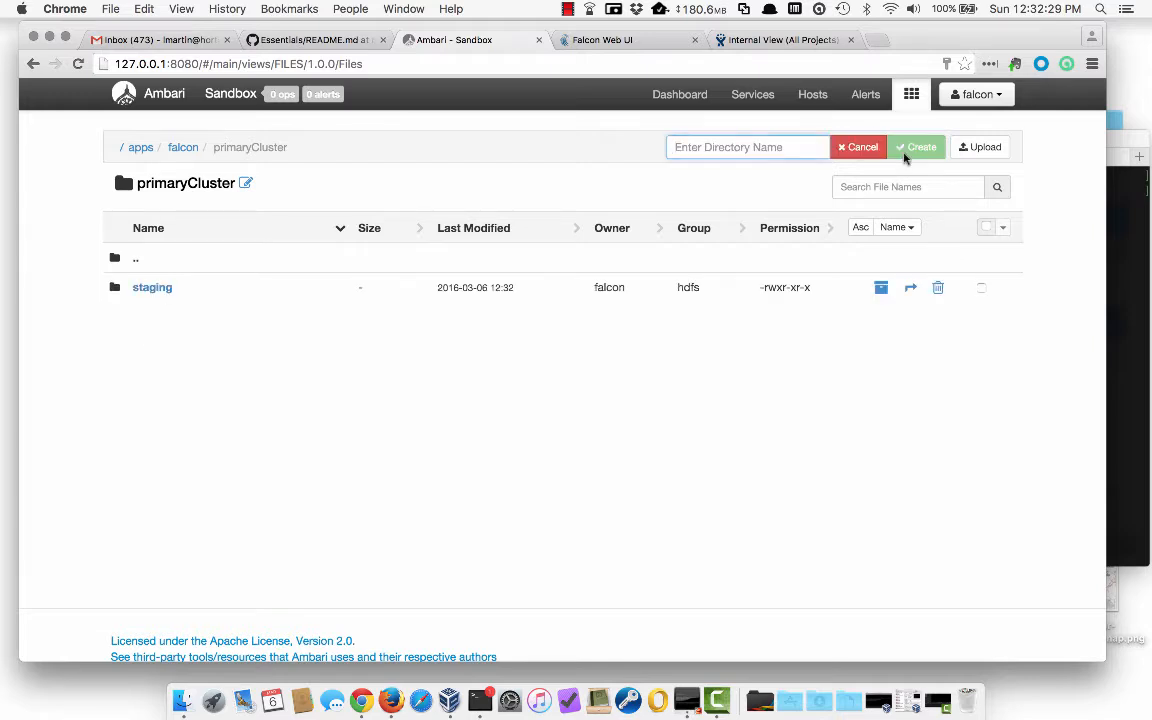
{"action": "type", "text": "working"}
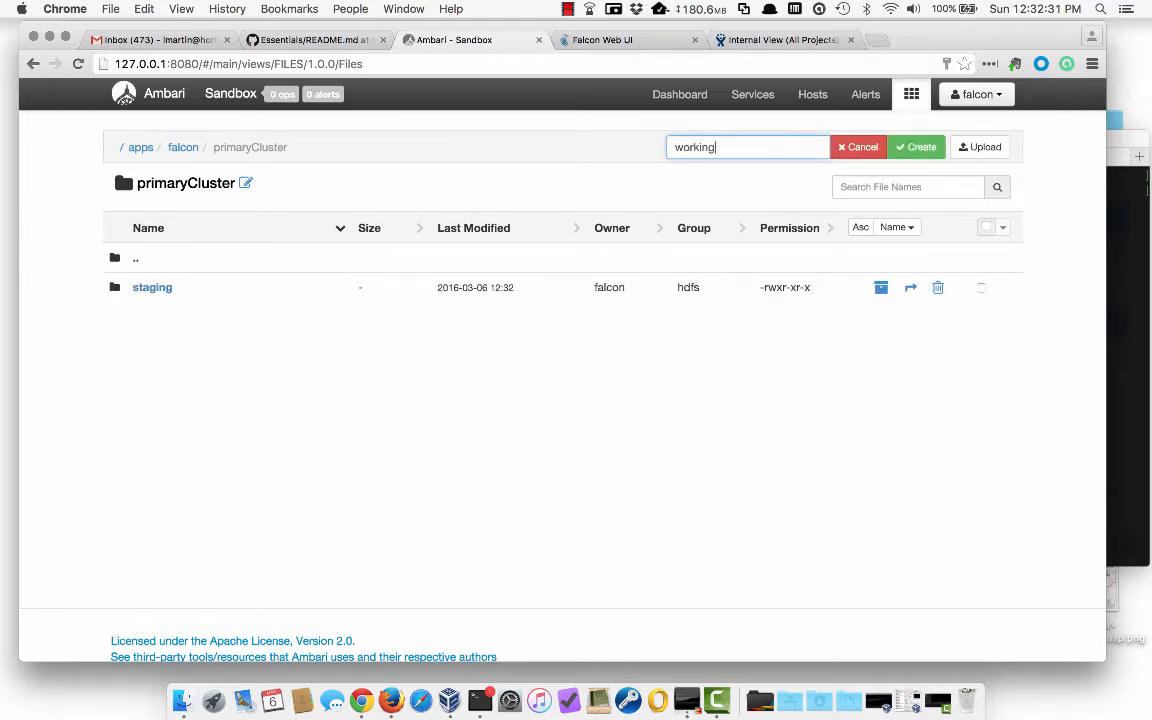
{"action": "key", "text": "Return"}
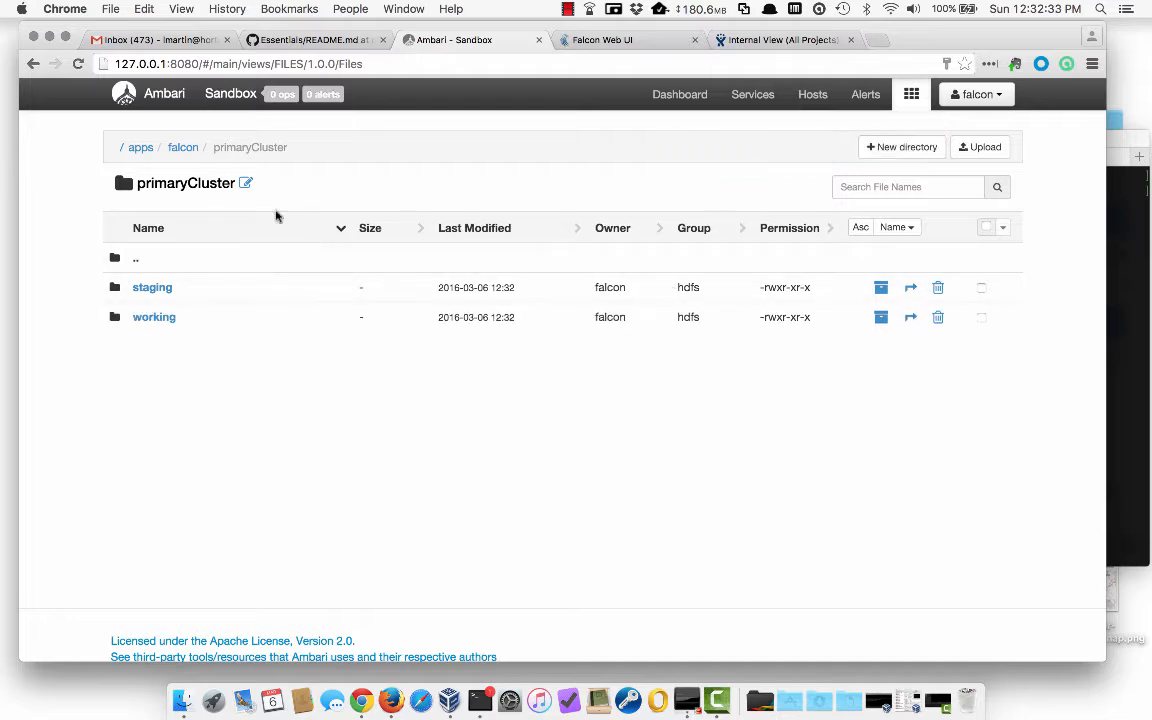
{"action": "left_click", "coordinate": [183, 147]}
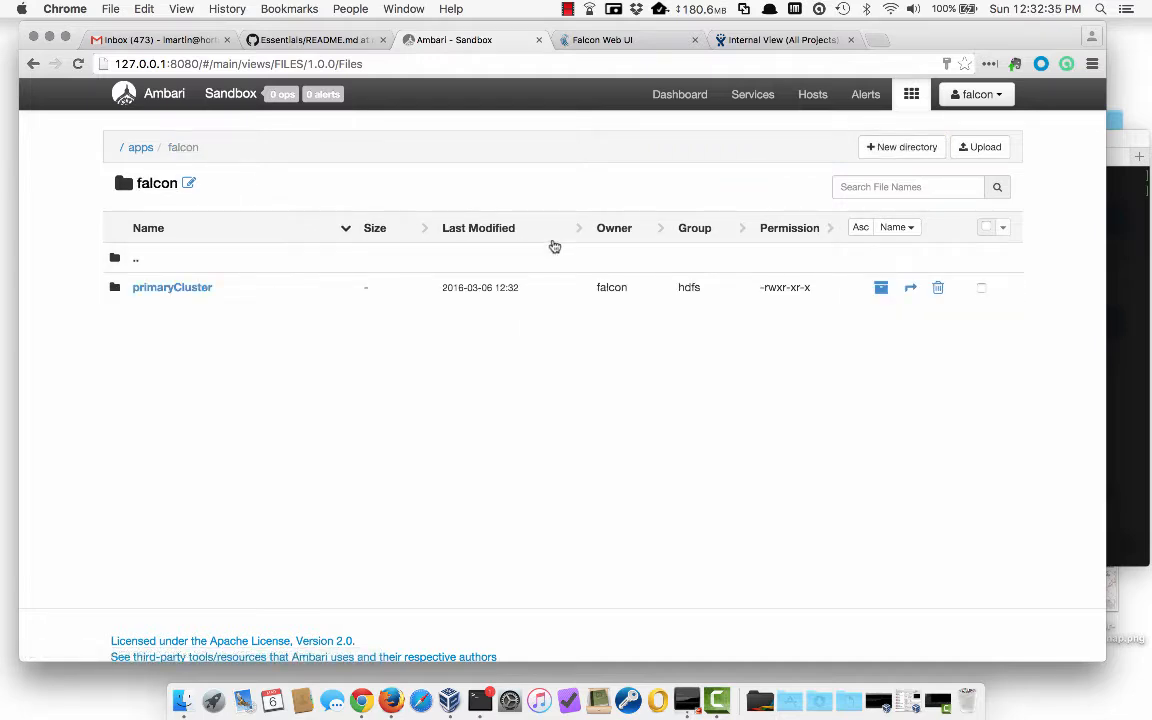
- Create a backupCluster folder under /apps/falcon and open it
{"action": "left_click", "coordinate": [893, 150]}
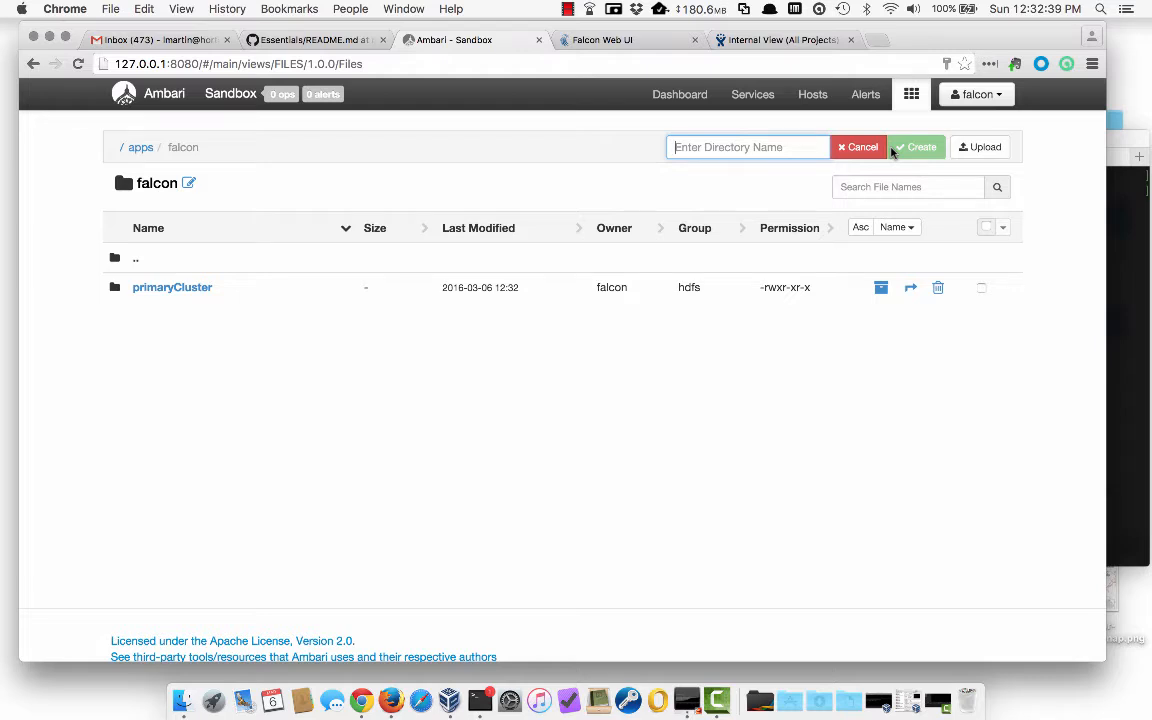
{"action": "type", "text": "backupC"}
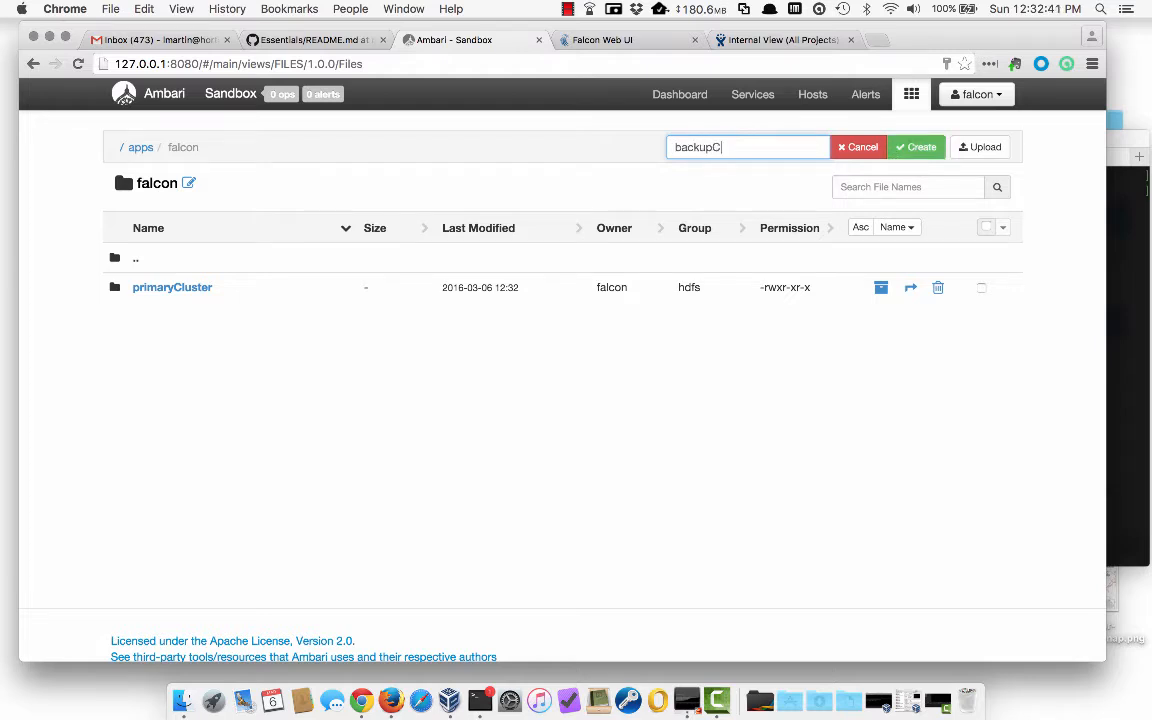
{"action": "type", "text": "luster"}
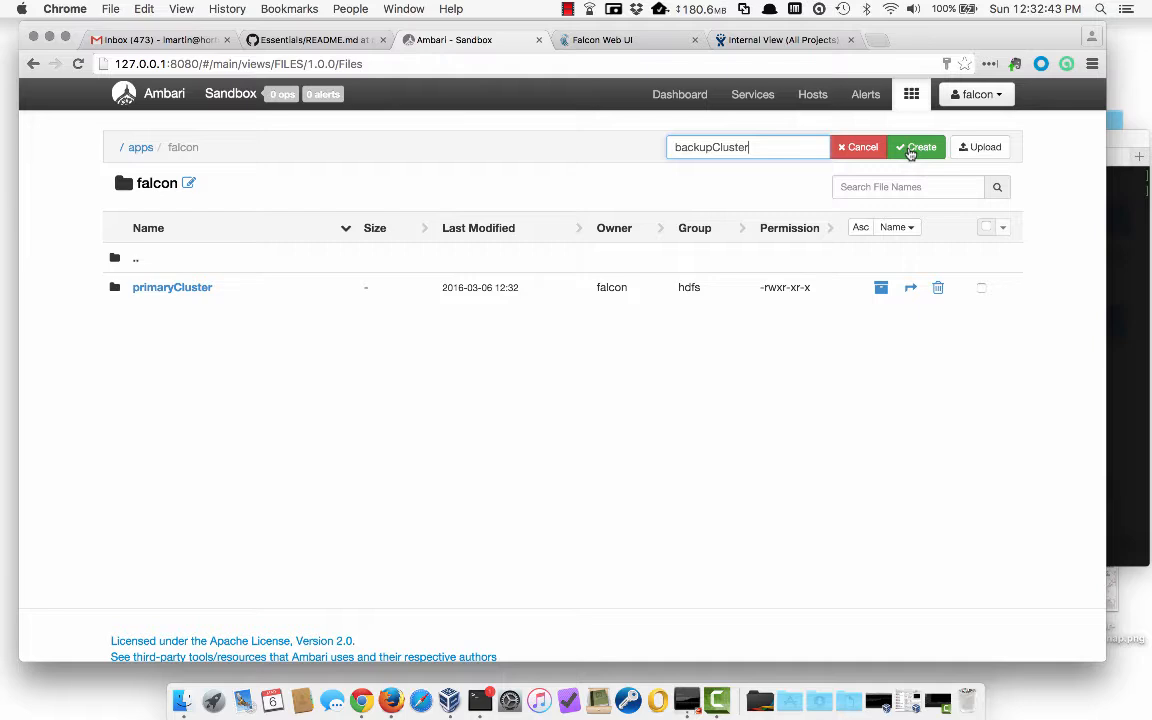
{"action": "key", "text": "Return"}
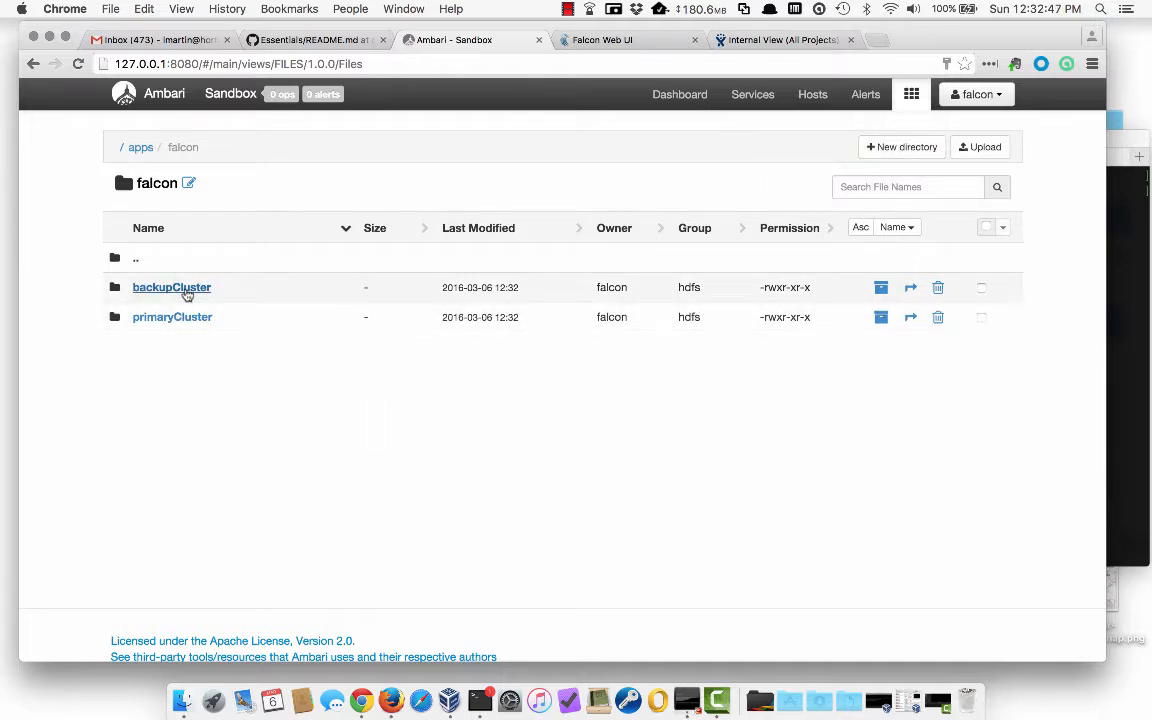
{"action": "left_click", "coordinate": [145, 287]}
- Add staging and working subfolders inside backupCluster, then bring the Terminal forward
{"action": "left_click", "coordinate": [890, 148]}
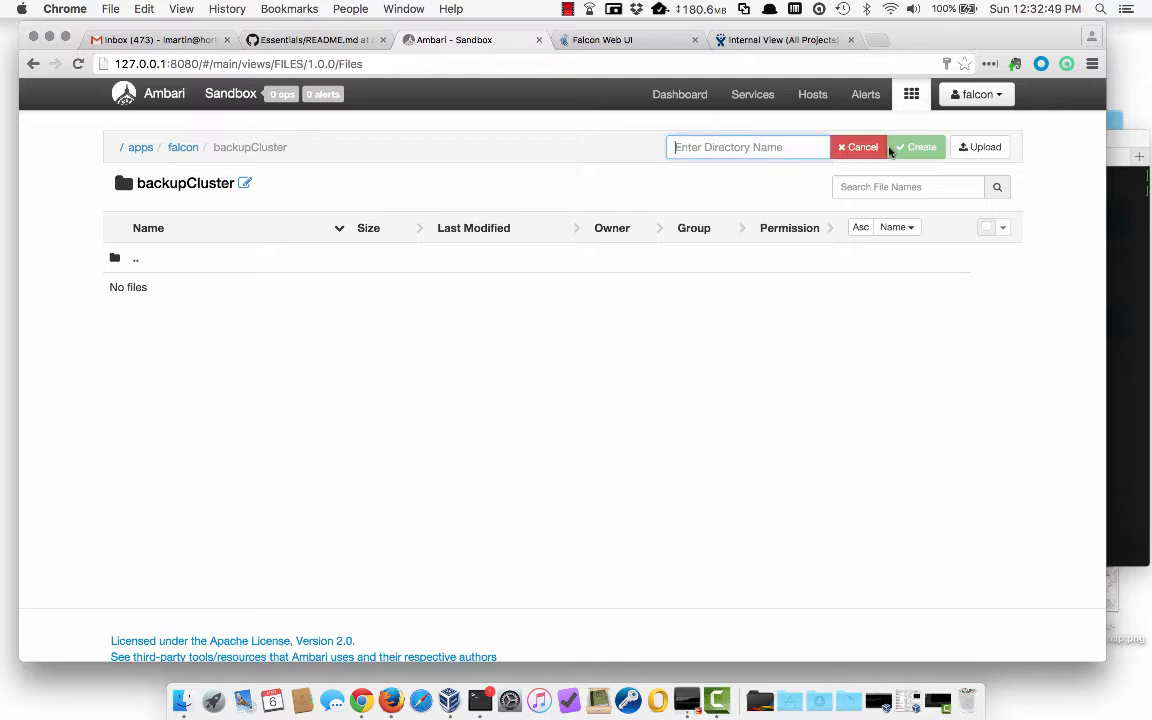
{"action": "type", "text": "staging"}
{"action": "key", "text": "Return"}
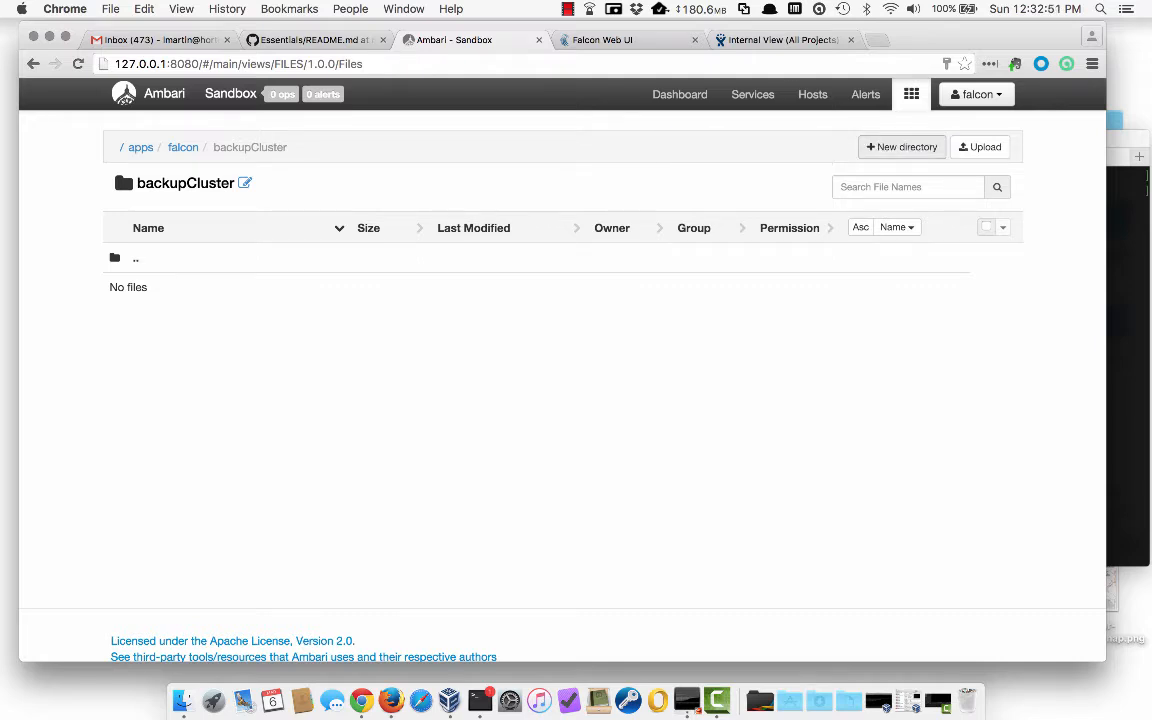
{"action": "left_click", "coordinate": [914, 147]}
{"action": "type", "text": "working"}
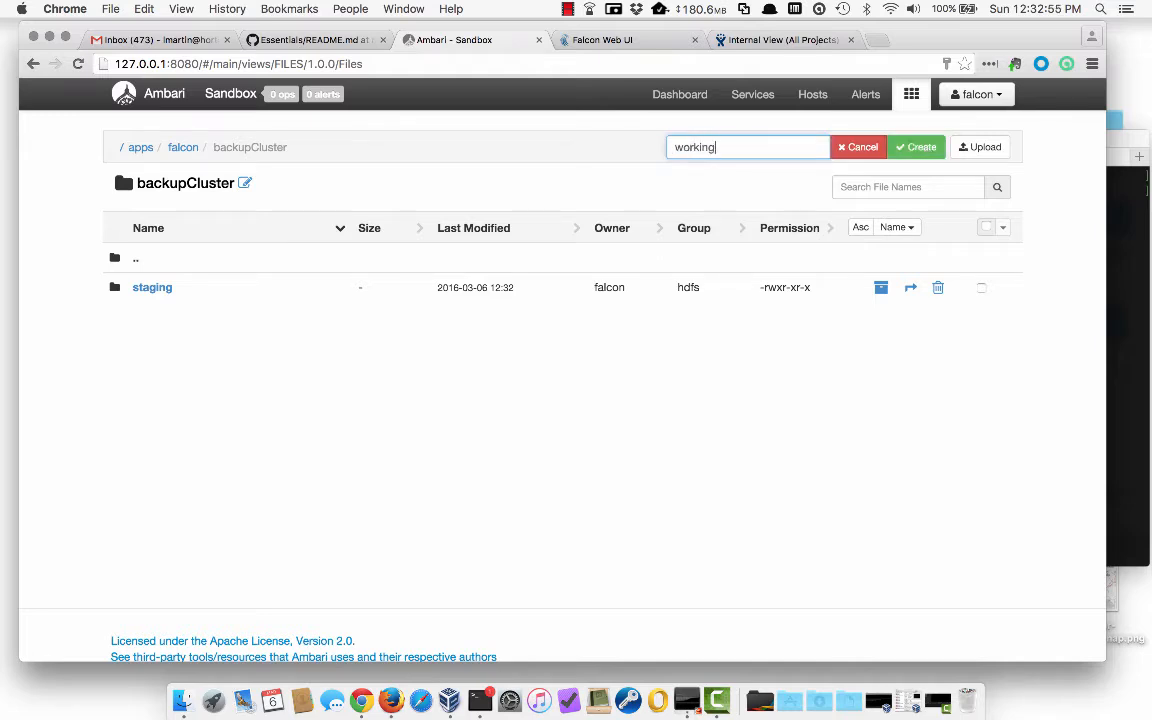
{"action": "left_click", "coordinate": [914, 149]}
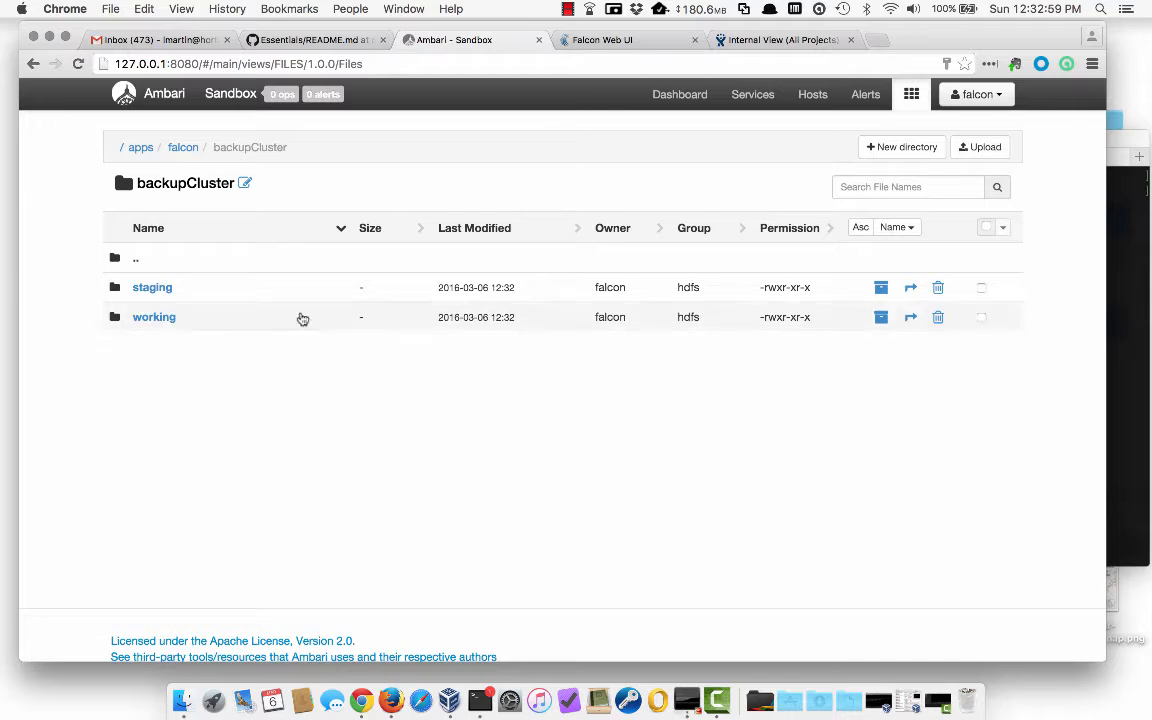
{"action": "left_click", "coordinate": [1125, 340]}
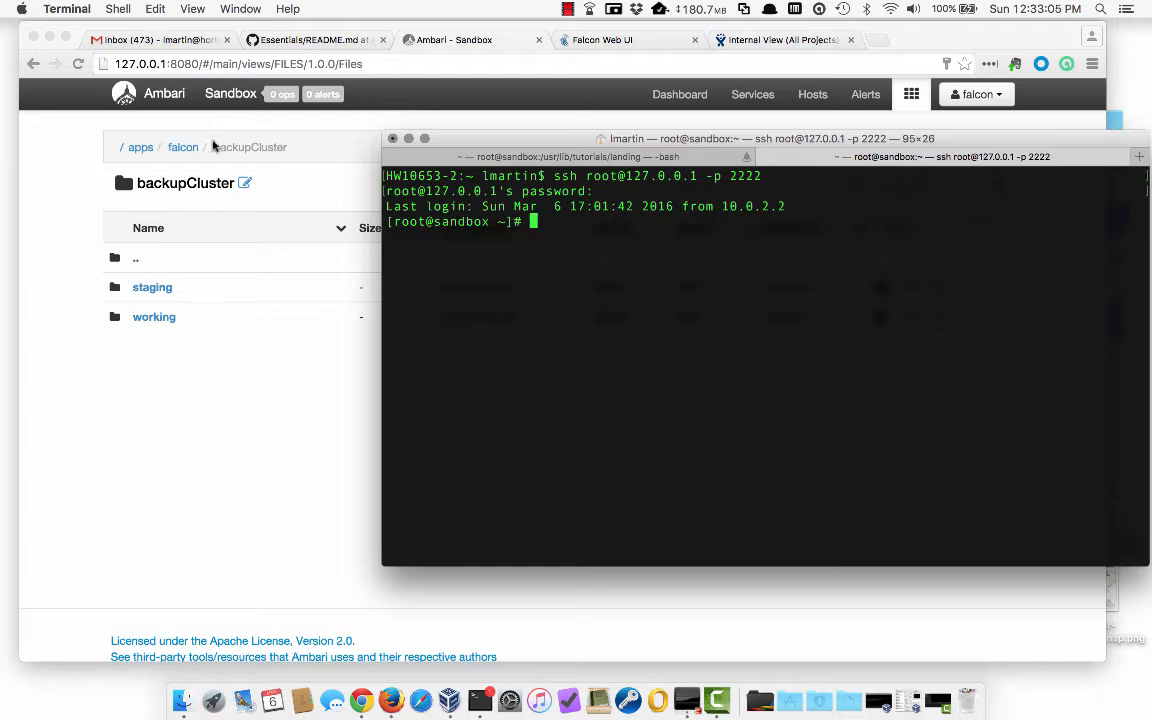
- As the falcon user, run hdfs dfs -chmod -R 777 /apps/falcon/*
{"action": "scroll", "coordinate": [558, 357], "scroll_direction": "up", "scroll_amount": 2}
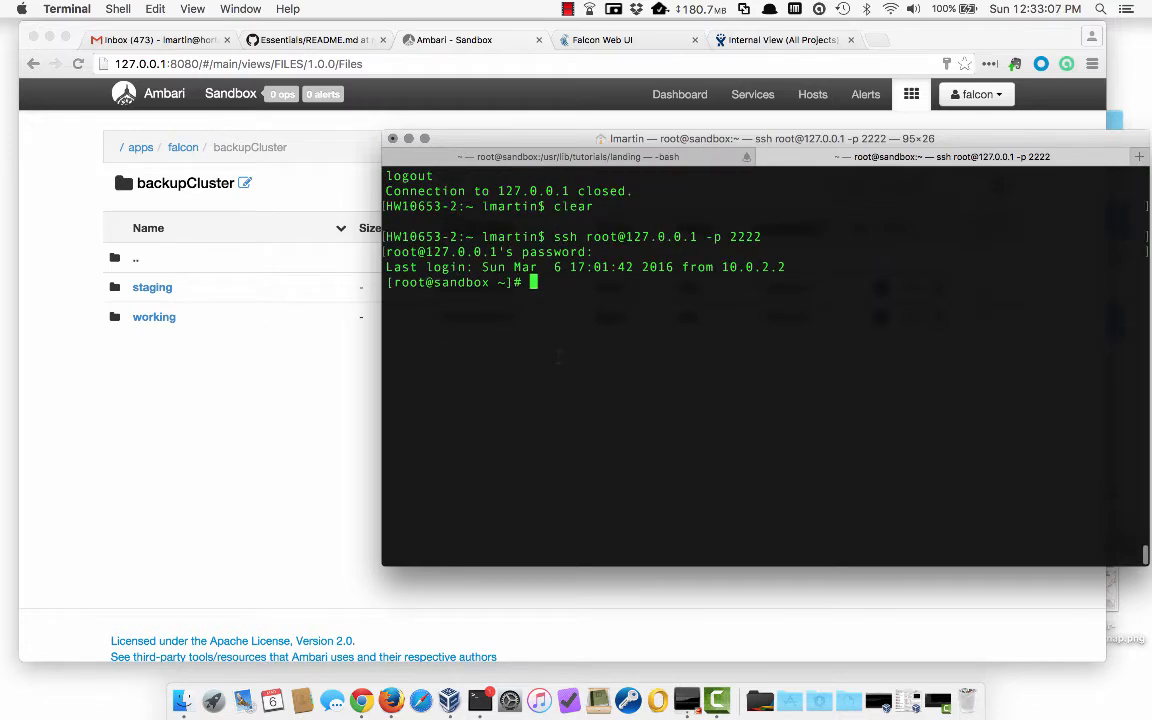
{"action": "scroll", "coordinate": [558, 357], "scroll_direction": "down", "scroll_amount": 2}
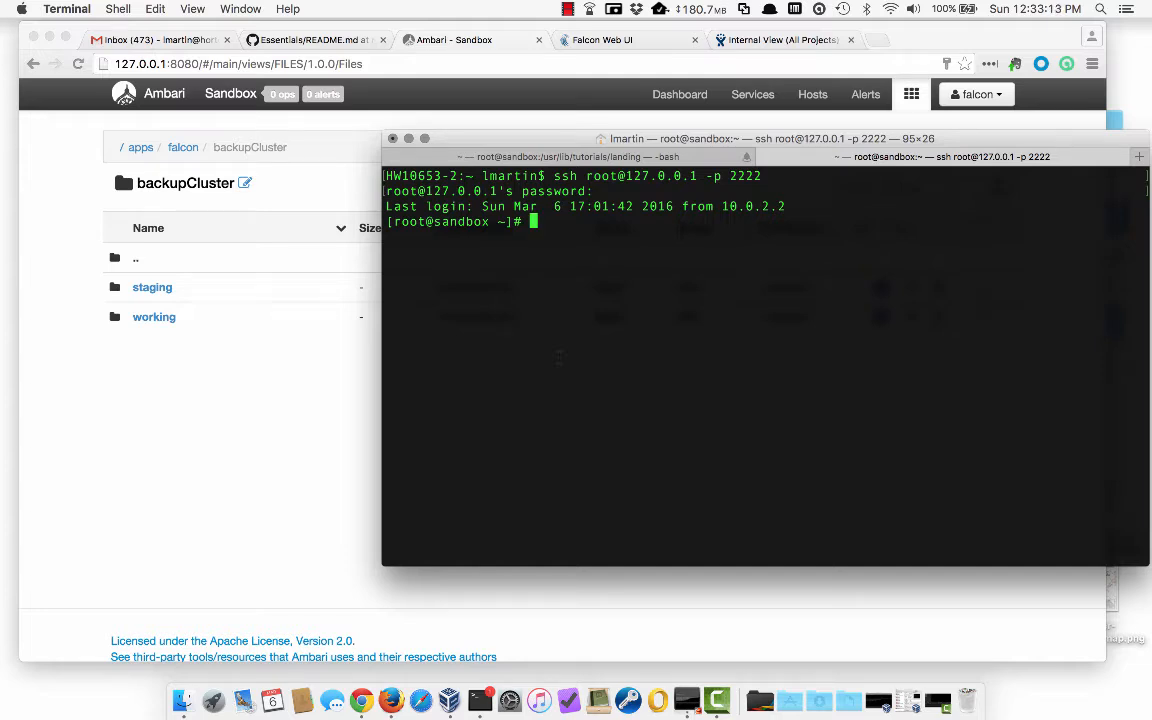
{"action": "type", "text": "su - falcon"}
{"action": "key", "text": "Return"}
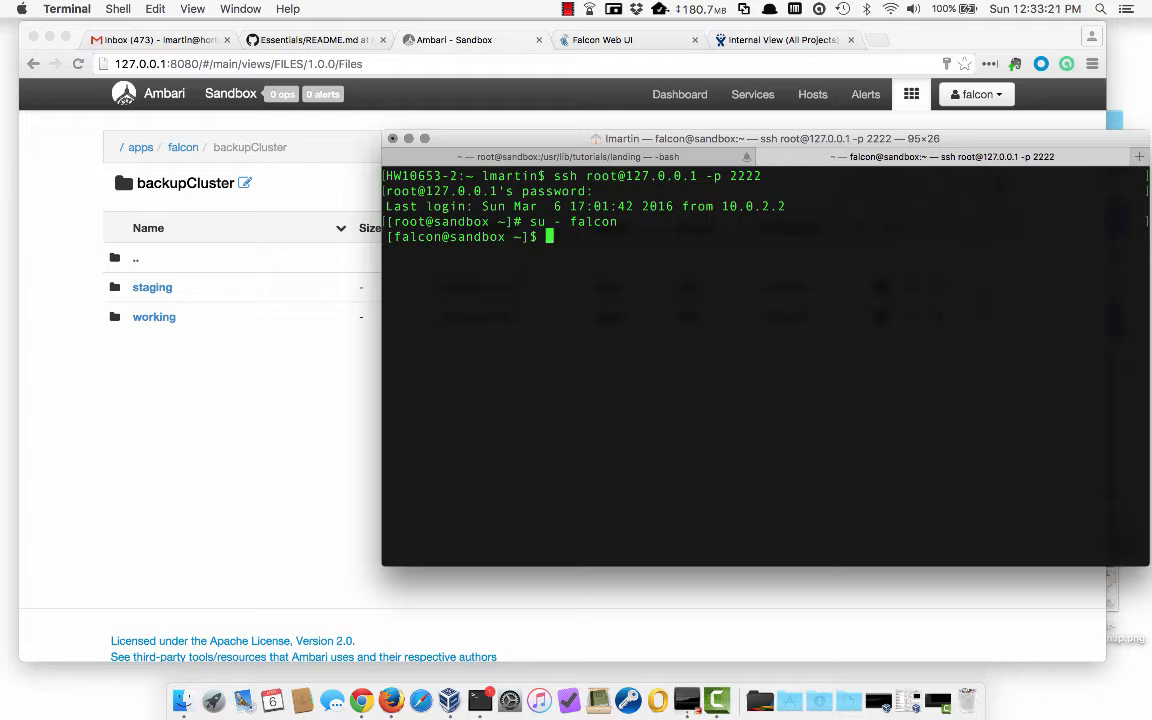
{"action": "type", "text": "hdfs d"}
{"action": "type", "text": "fs -chmod "}
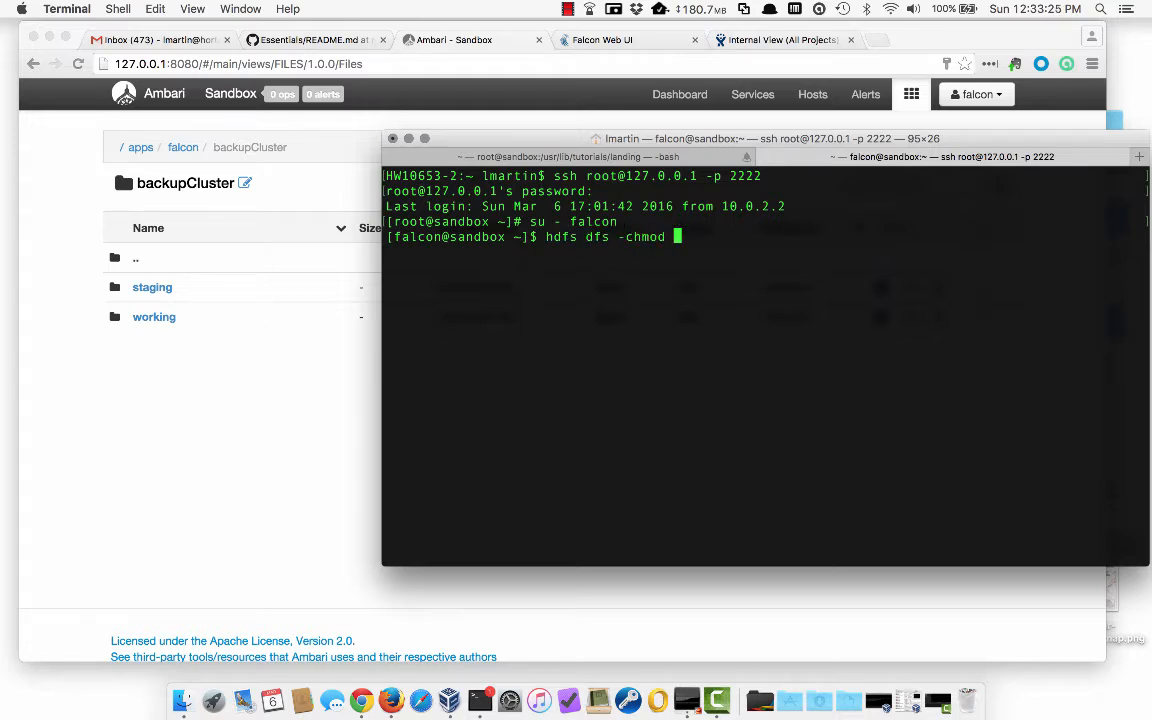
{"action": "type", "text": "-R 777 /app/"}
{"action": "key", "text": "BackSpace"}
{"action": "type", "text": "s/fa"}
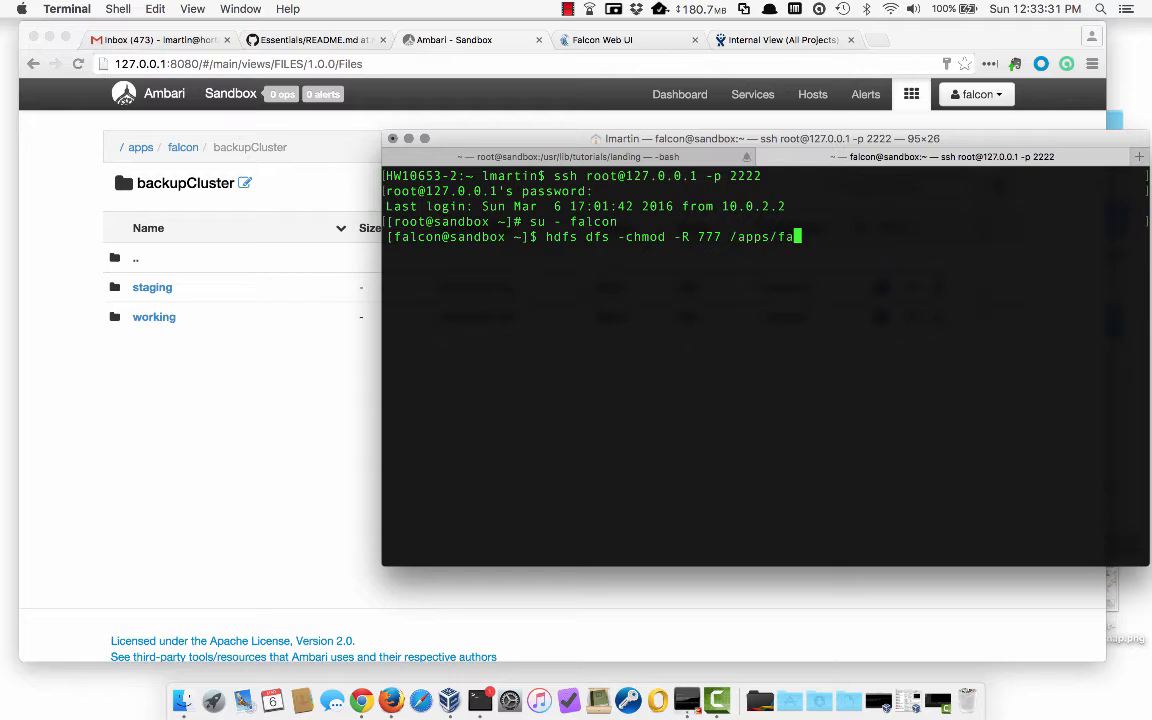
{"action": "type", "text": "lcon/*"}
{"action": "key", "text": "Return"}
- Recursively chmod 755 the primaryCluster and backupCluster working folders, correcting the mistyped 7tt mode
{"action": "type", "text": "hdf"}
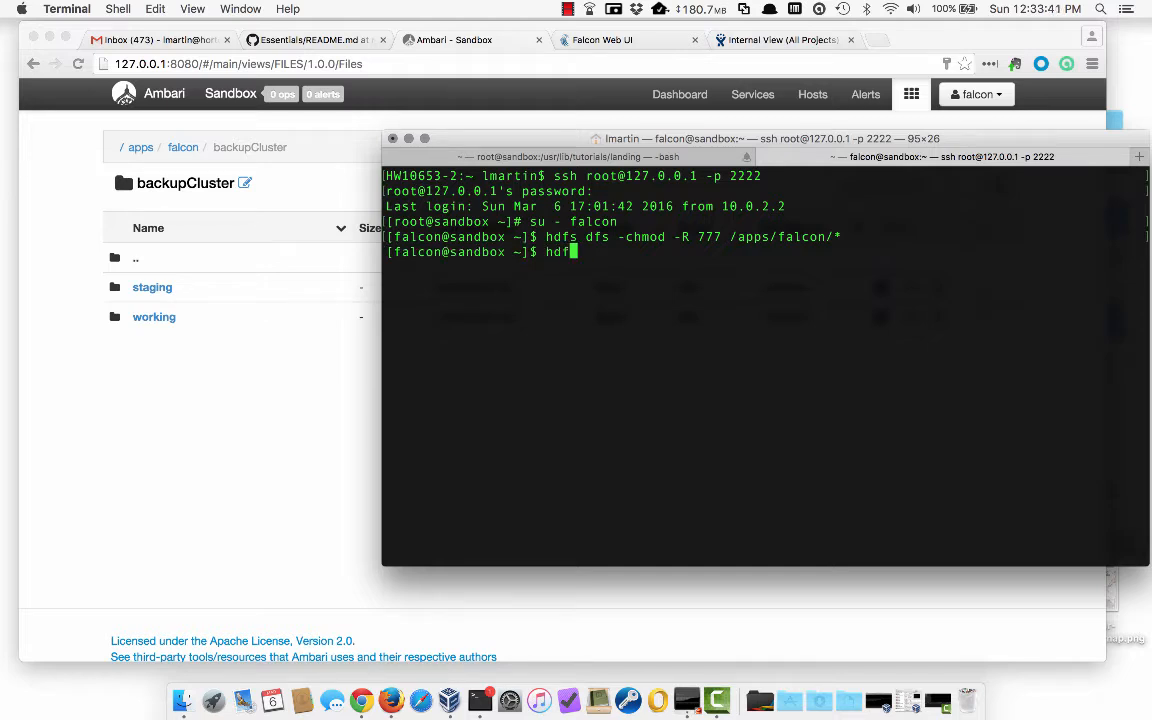
{"action": "type", "text": "s dfs -chmod"}
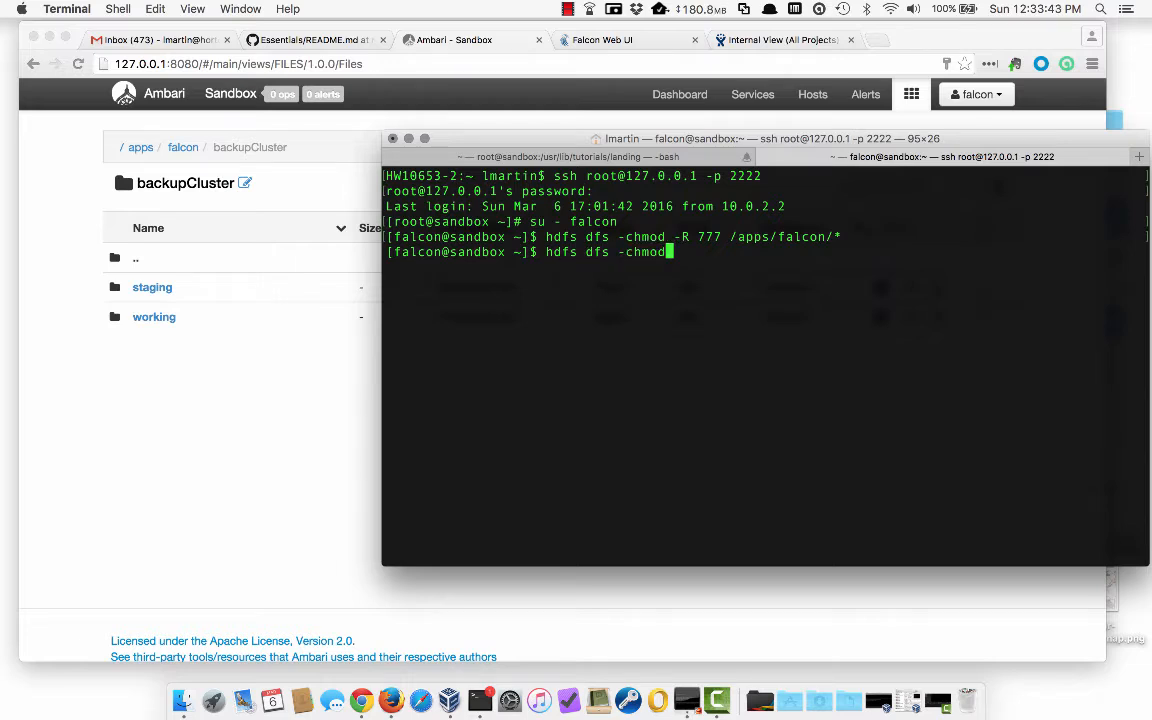
{"action": "type", "text": " -R 7tt /apps/fal"}
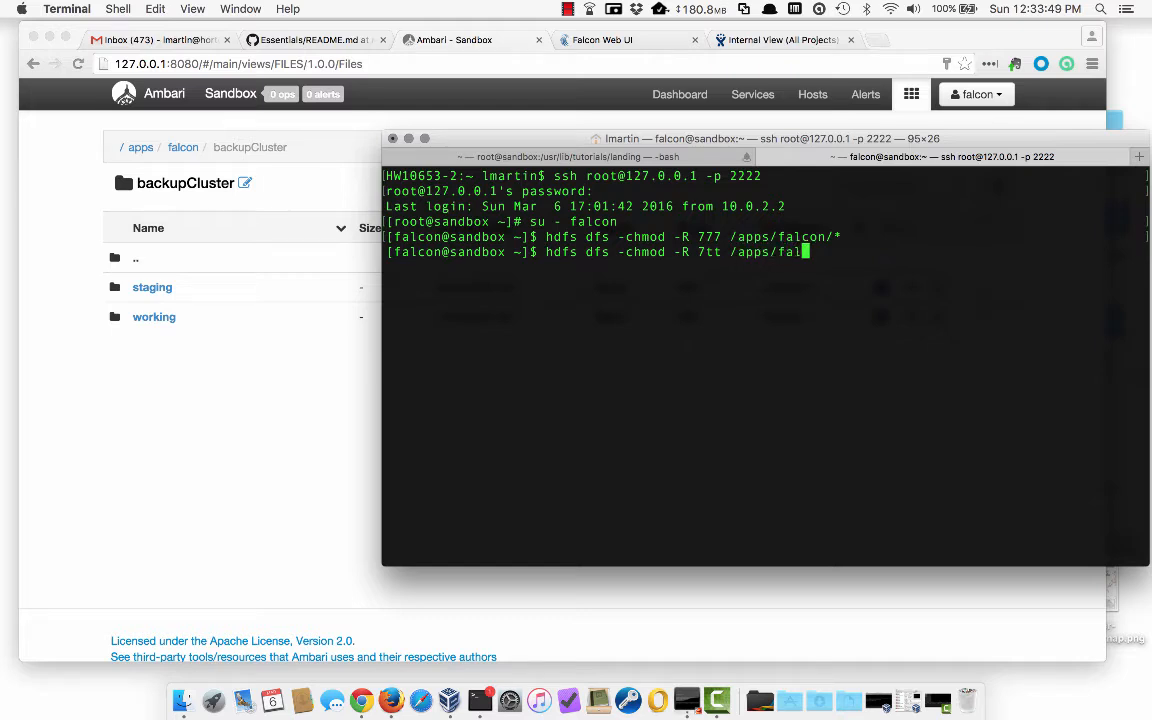
{"action": "type", "text": "con/primaryCluster/"}
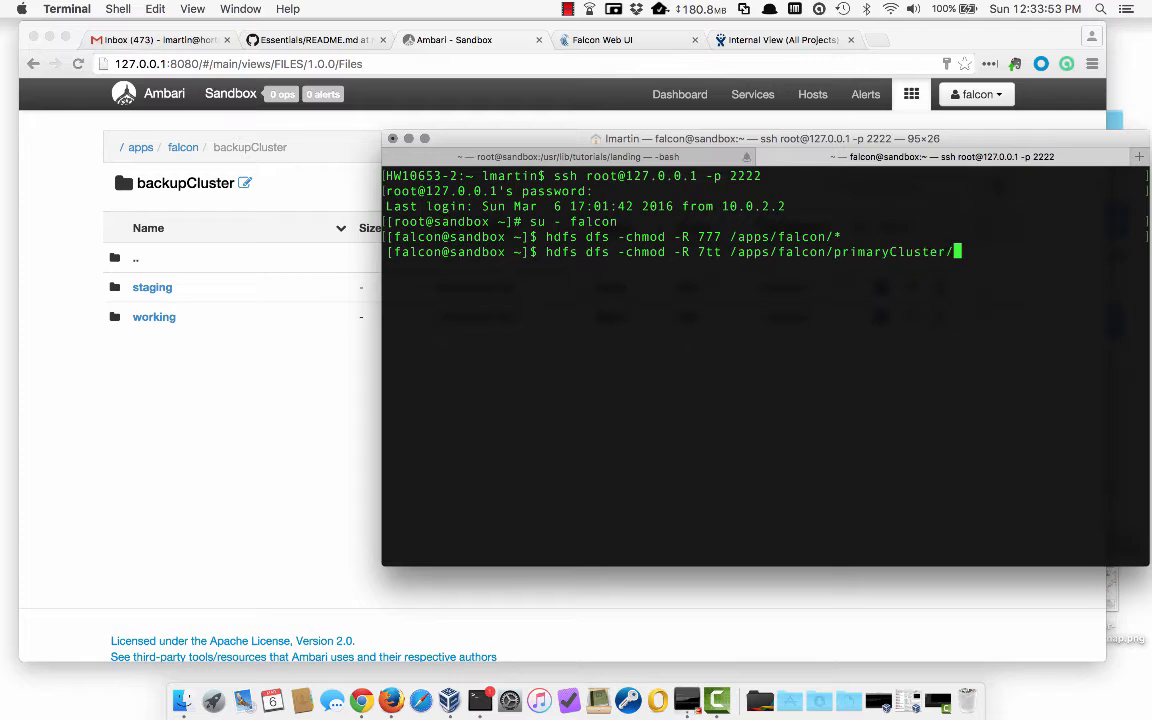
{"action": "type", "text": "working /apps/"}
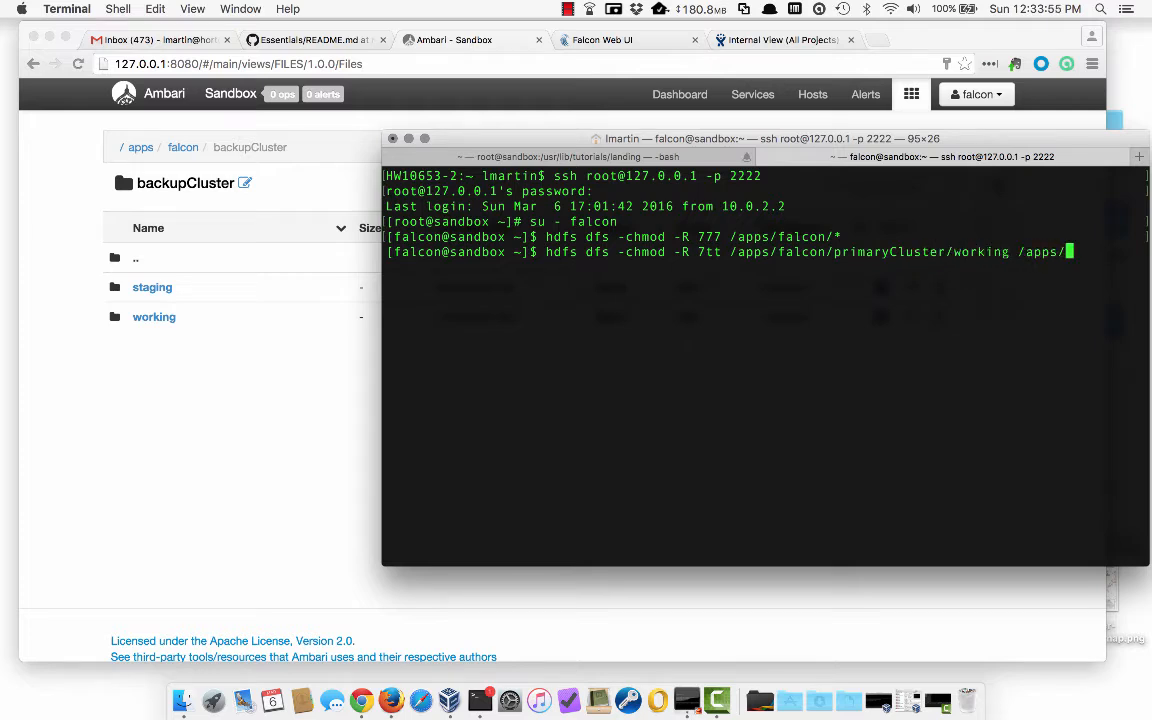
{"action": "type", "text": "falcon/"}
{"action": "type", "text": "backupCl"}
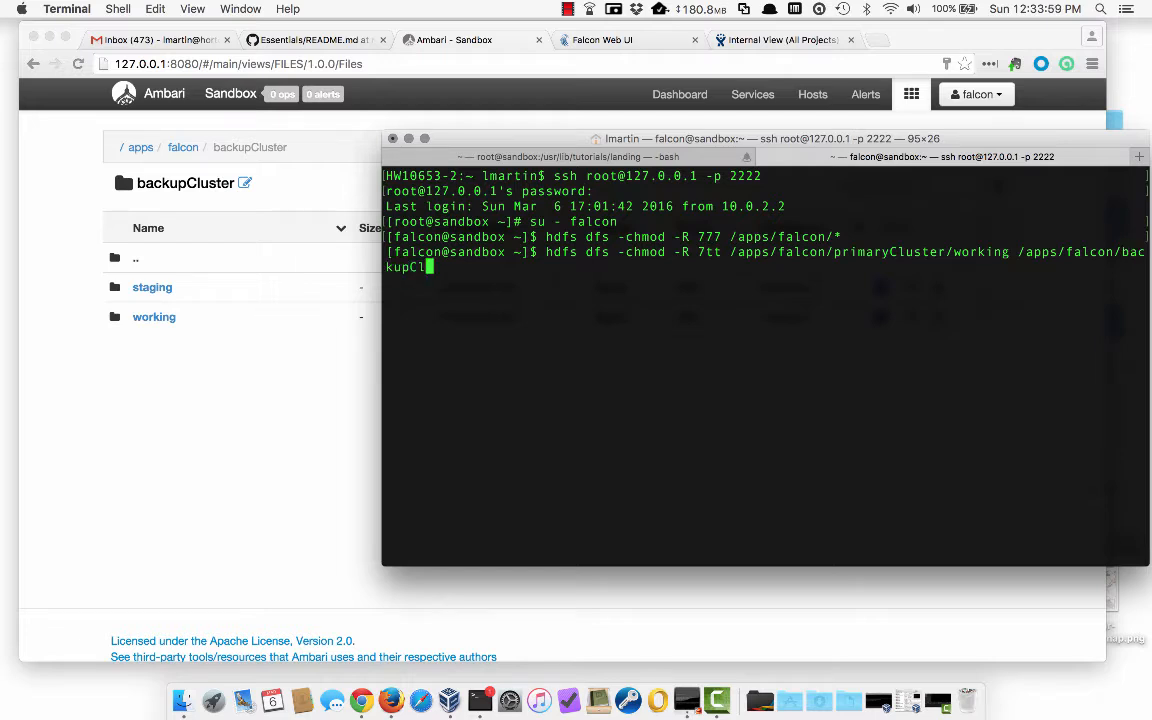
{"action": "type", "text": "uster/working"}
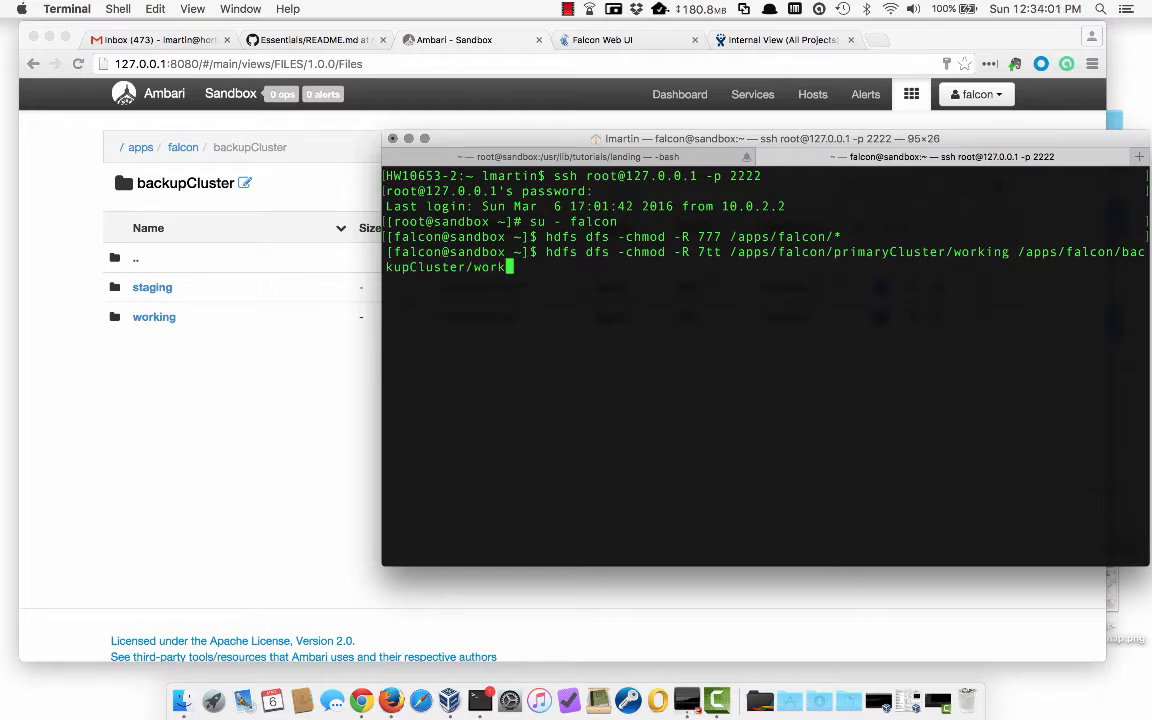
{"action": "key", "text": "Return"}
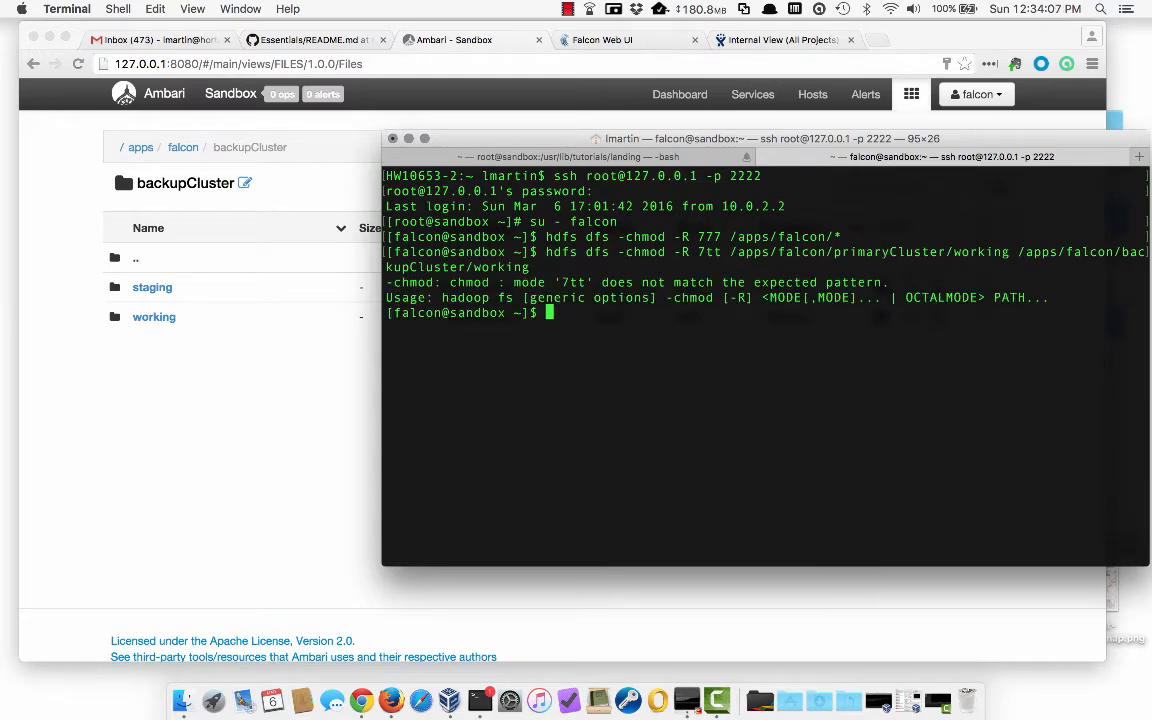
{"action": "key", "text": "Up"}
{"action": "key", "text": "Left"}
{"action": "key", "text": "Left"}
{"action": "key", "text": "Left"}
{"action": "key", "text": "Left"}
{"action": "key", "text": "Left"}
{"action": "key", "text": "Left"}
{"action": "key", "text": "Left"}
{"action": "key", "text": "Left"}
{"action": "key", "text": "Left"}
{"action": "key", "text": "Left"}
{"action": "key", "text": "Left"}
{"action": "key", "text": "Left"}
{"action": "key", "text": "Left"}
{"action": "key", "text": "Left"}
{"action": "key", "text": "Left"}
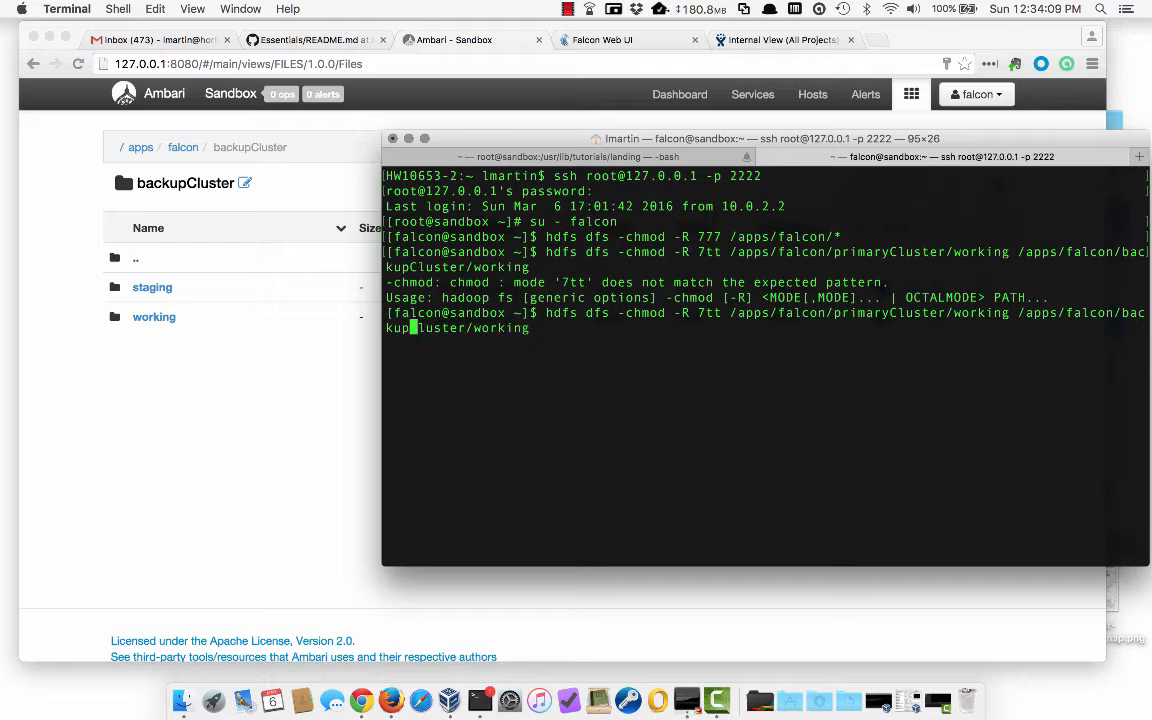
{"action": "key", "text": "Left"}
{"action": "key", "text": "Left"}
{"action": "key", "text": "Left"}
{"action": "key", "text": "Left"}
{"action": "key", "text": "Left"}
{"action": "key", "text": "Left"}
{"action": "key", "text": "Left"}
{"action": "key", "text": "Left"}
{"action": "key", "text": "Left"}
{"action": "key", "text": "Left"}
{"action": "key", "text": "Left"}
{"action": "key", "text": "Left"}
{"action": "key", "text": "Left"}
{"action": "key", "text": "Left"}
{"action": "key", "text": "Left"}
{"action": "key", "text": "Left"}
{"action": "key", "text": "Left"}
{"action": "key", "text": "Left"}
{"action": "key", "text": "Left"}
{"action": "key", "text": "Left"}
{"action": "key", "text": "Left"}
{"action": "key", "text": "Left"}
{"action": "key", "text": "Left"}
{"action": "key", "text": "Left"}
{"action": "key", "text": "Left"}
{"action": "key", "text": "Left"}
{"action": "key", "text": "Left"}
{"action": "key", "text": "Left"}
{"action": "key", "text": "Left"}
{"action": "key", "text": "Left"}
{"action": "key", "text": "Left"}
{"action": "key", "text": "Left"}
{"action": "key", "text": "Left"}
{"action": "key", "text": "Left"}
{"action": "key", "text": "Left"}
{"action": "key", "text": "Left"}
{"action": "key", "text": "Left"}
{"action": "key", "text": "Left"}
{"action": "key", "text": "Left"}
{"action": "key", "text": "Left"}
{"action": "key", "text": "Left"}
{"action": "key", "text": "Left"}
{"action": "key", "text": "Left"}
{"action": "key", "text": "Left"}
{"action": "key", "text": "Left"}
{"action": "key", "text": "Left"}
{"action": "key", "text": "Left"}
{"action": "key", "text": "Left"}
{"action": "key", "text": "Left"}
{"action": "key", "text": "BackSpace"}
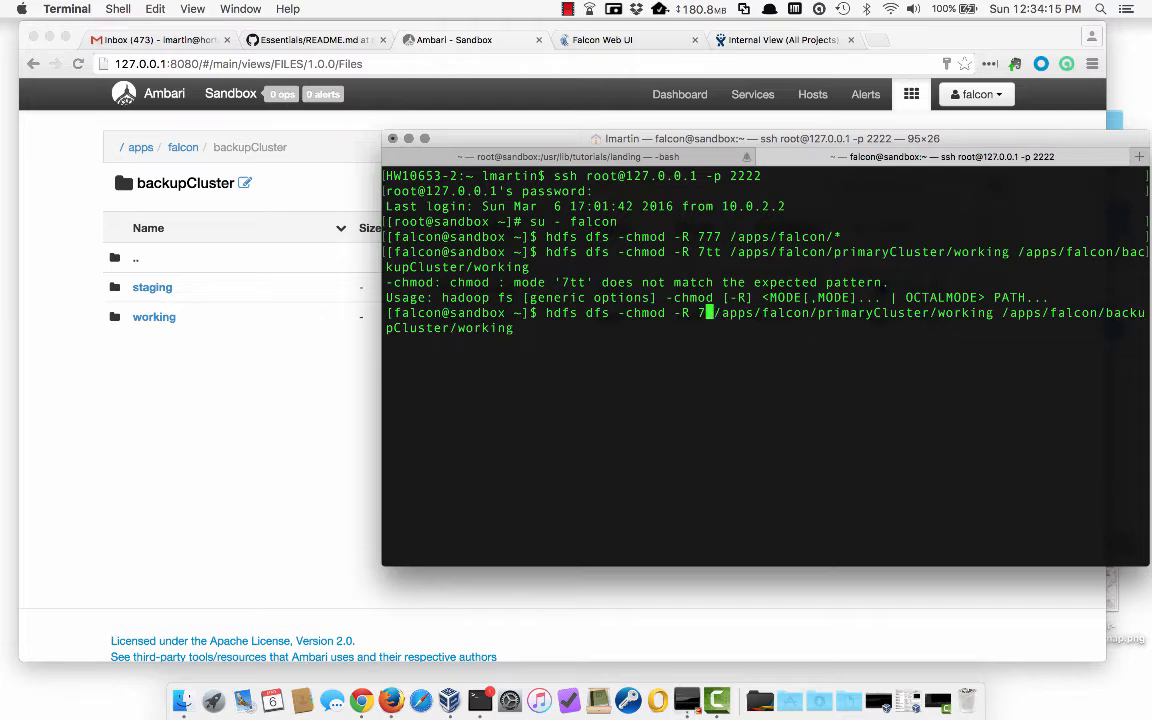
{"action": "key", "text": "BackSpace"}
{"action": "type", "text": "55"}
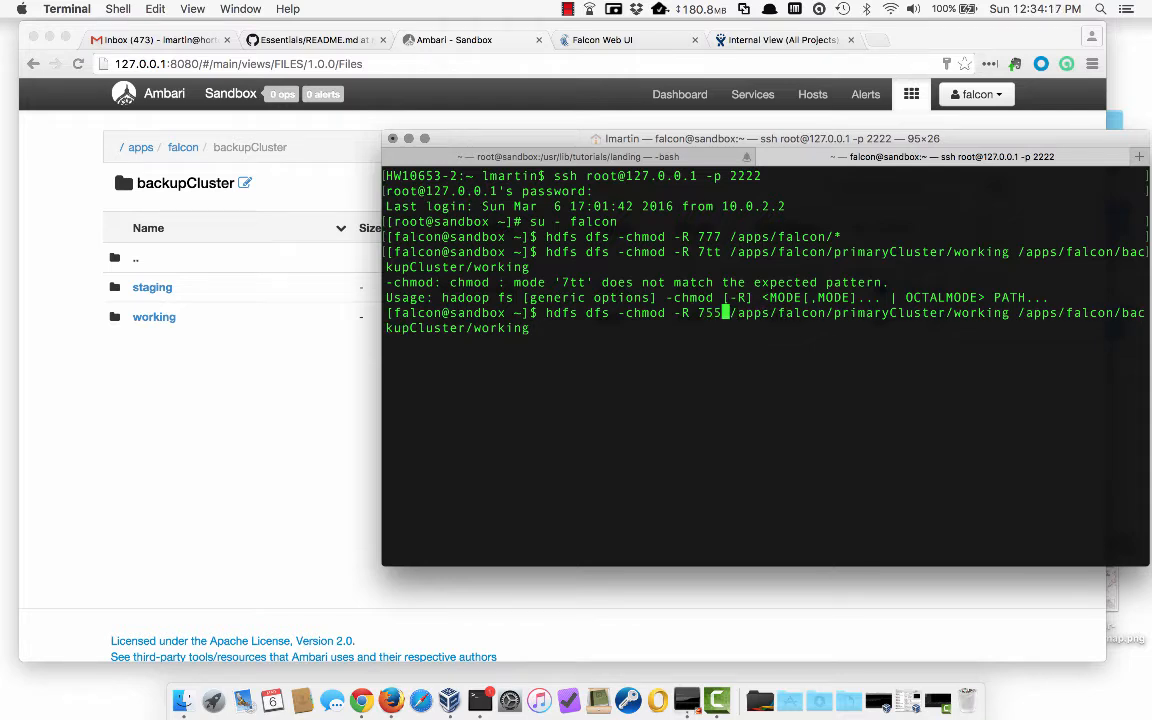
{"action": "key", "text": "Return"}
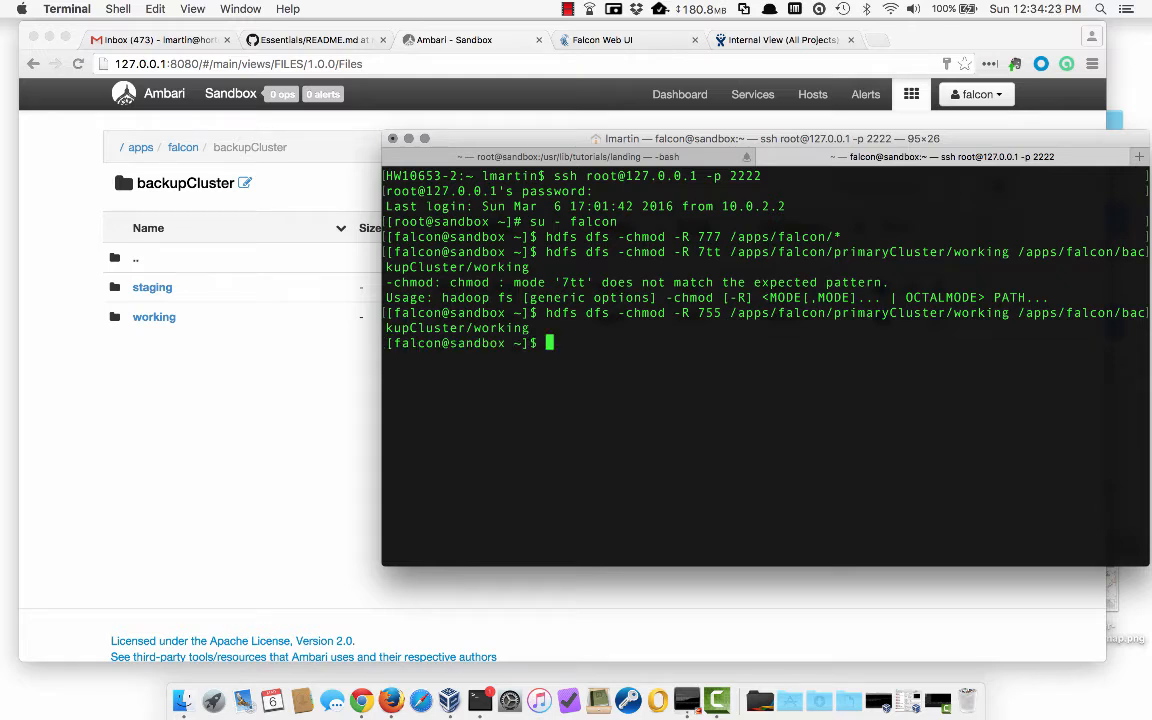
{"action": "key", "text": "Return"}
{"action": "key", "text": "Return"}
- Exit the falcon shell, switch to the hdfs user, and create /fakeDestCluster in HDFS
{"action": "type", "text": "exit"}
{"action": "key", "text": "Return"}
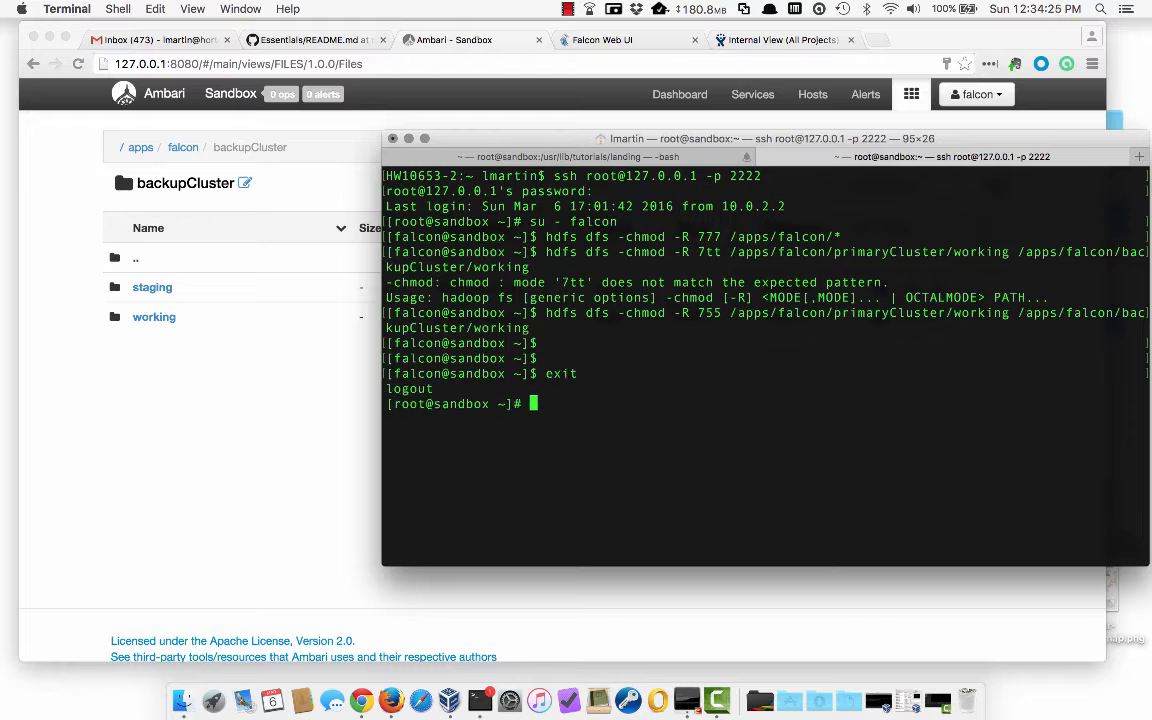
{"action": "type", "text": "su - hdfs"}
{"action": "key", "text": "Return"}
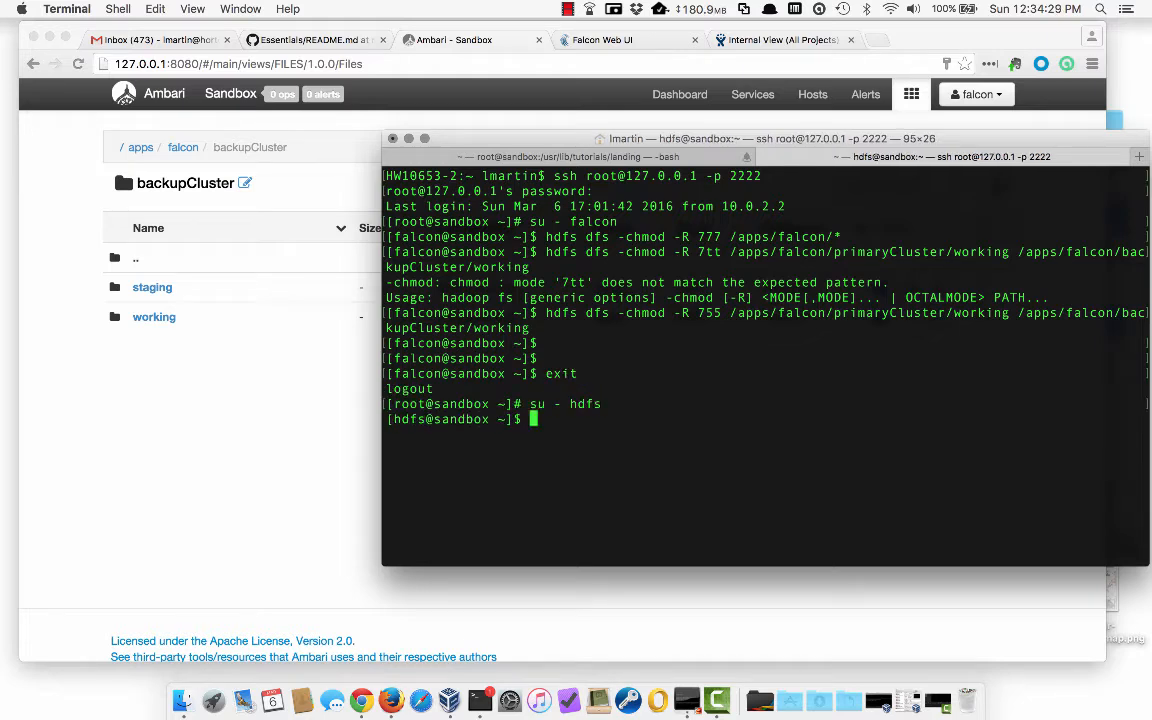
{"action": "type", "text": "hdfs dfs -mk"}
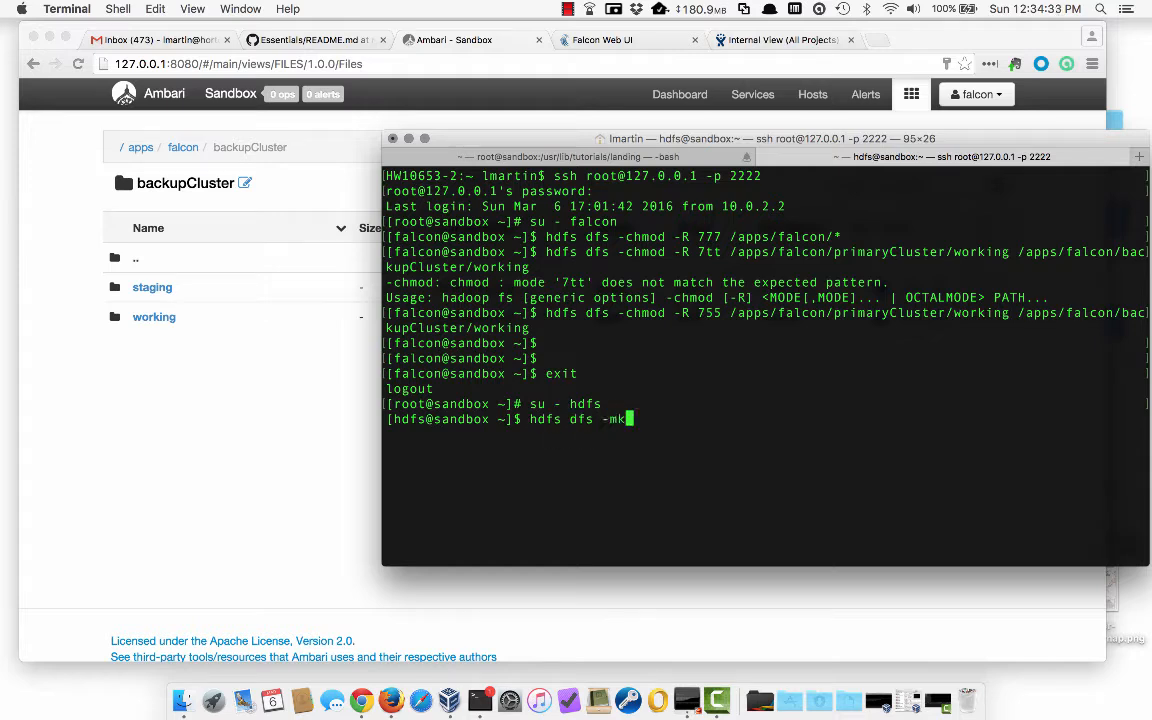
{"action": "type", "text": "dir /fakeDestCluster"}
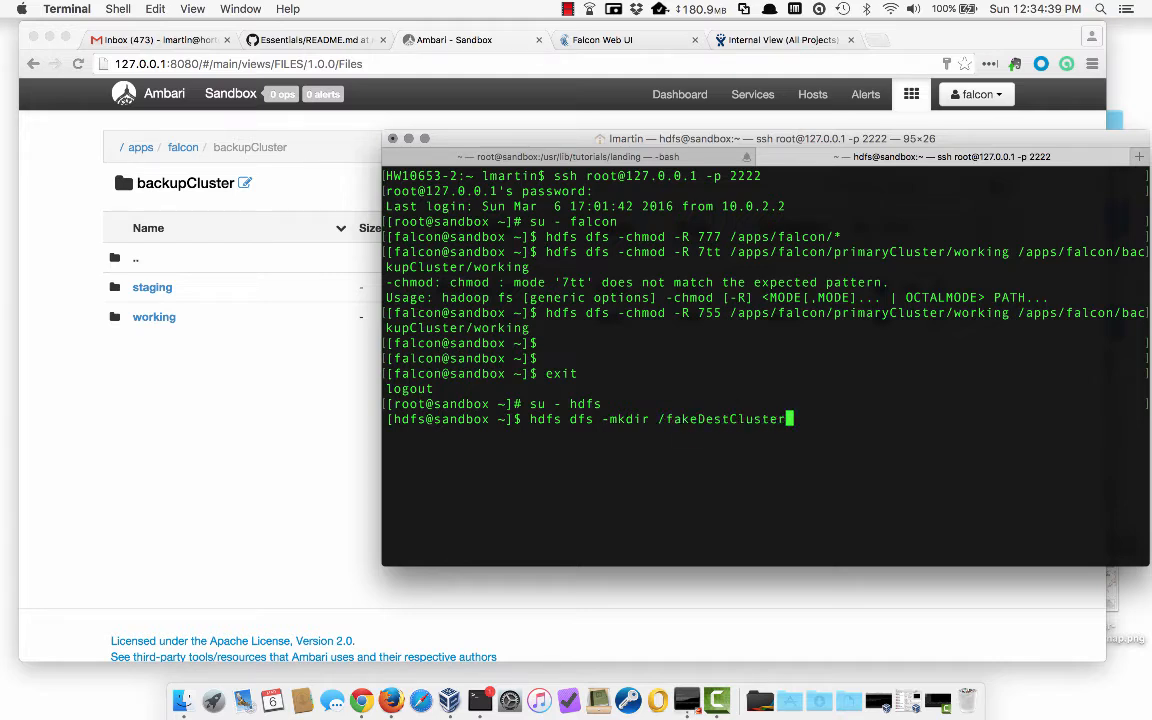
{"action": "key", "text": "Return"}
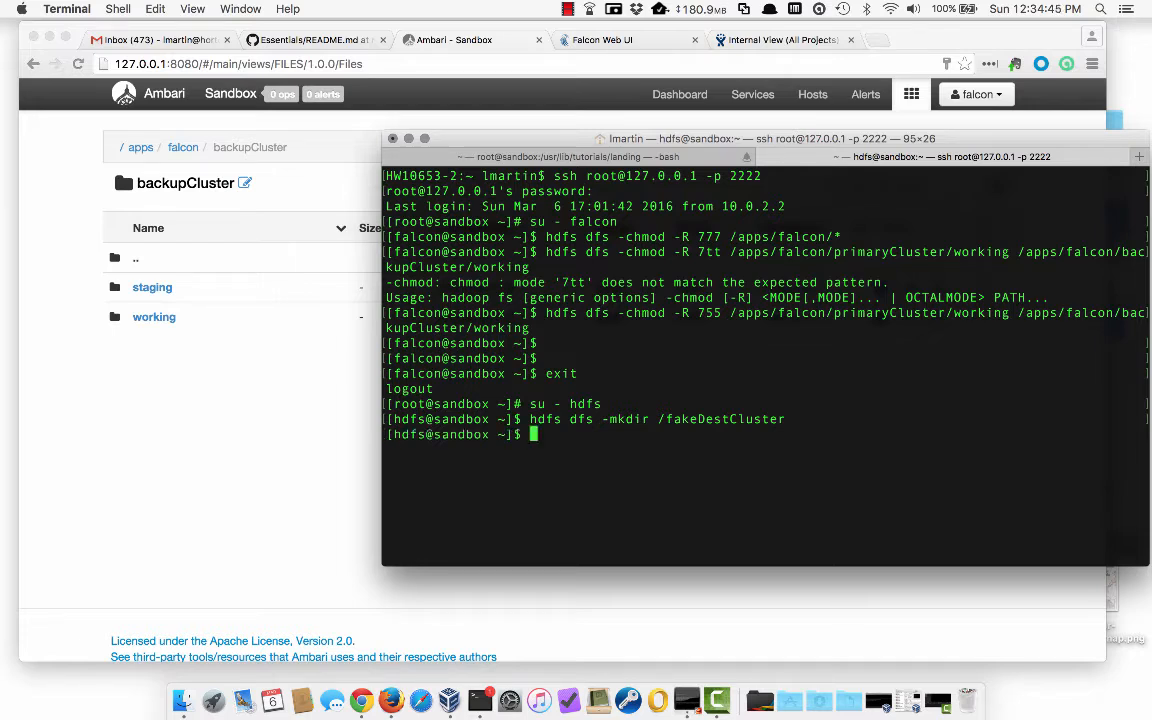
- Make falcon the recursive owner of /fakeDestCluster, fixing the misspelled path, then minimize Terminal
{"action": "type", "text": "hdfs dfs -chown "}
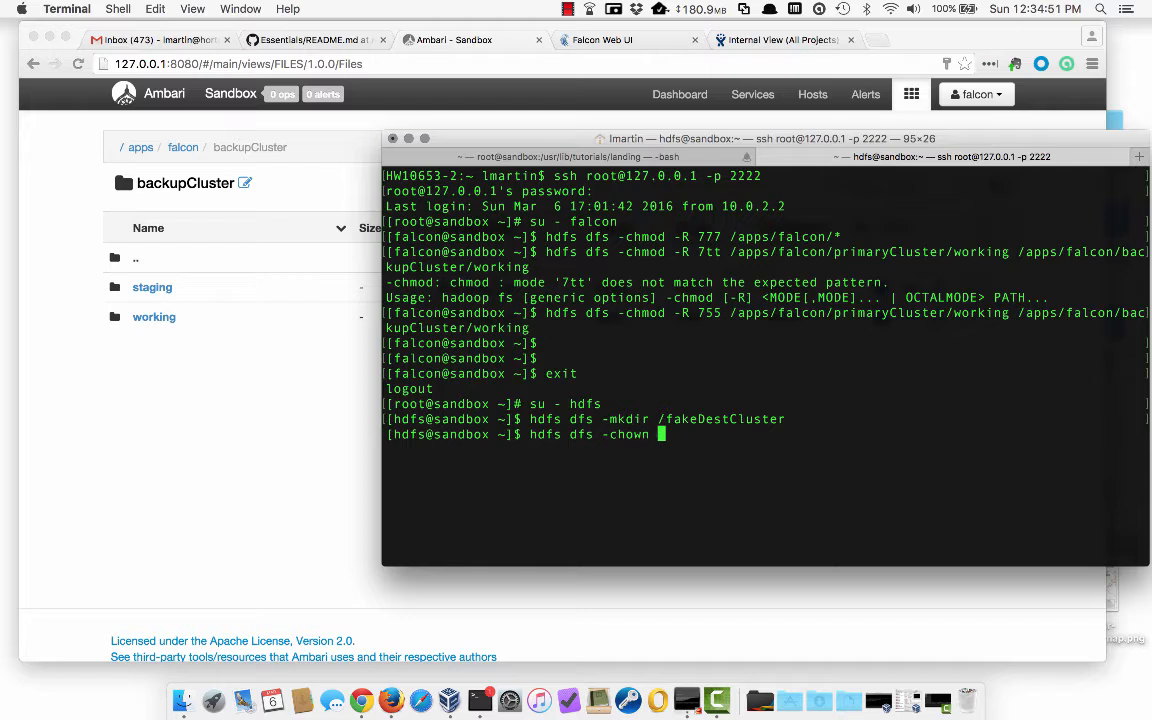
{"action": "type", "text": "-R falcon /fak"}
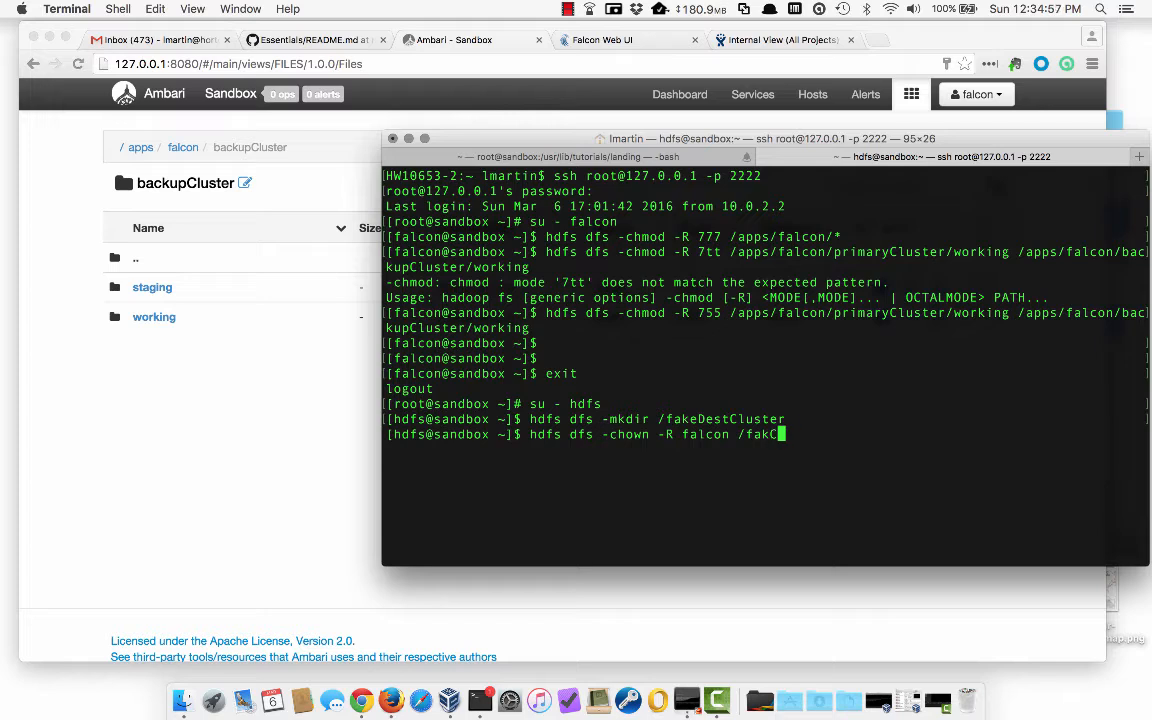
{"action": "type", "text": "eestCluster"}
{"action": "key", "text": "Return"}
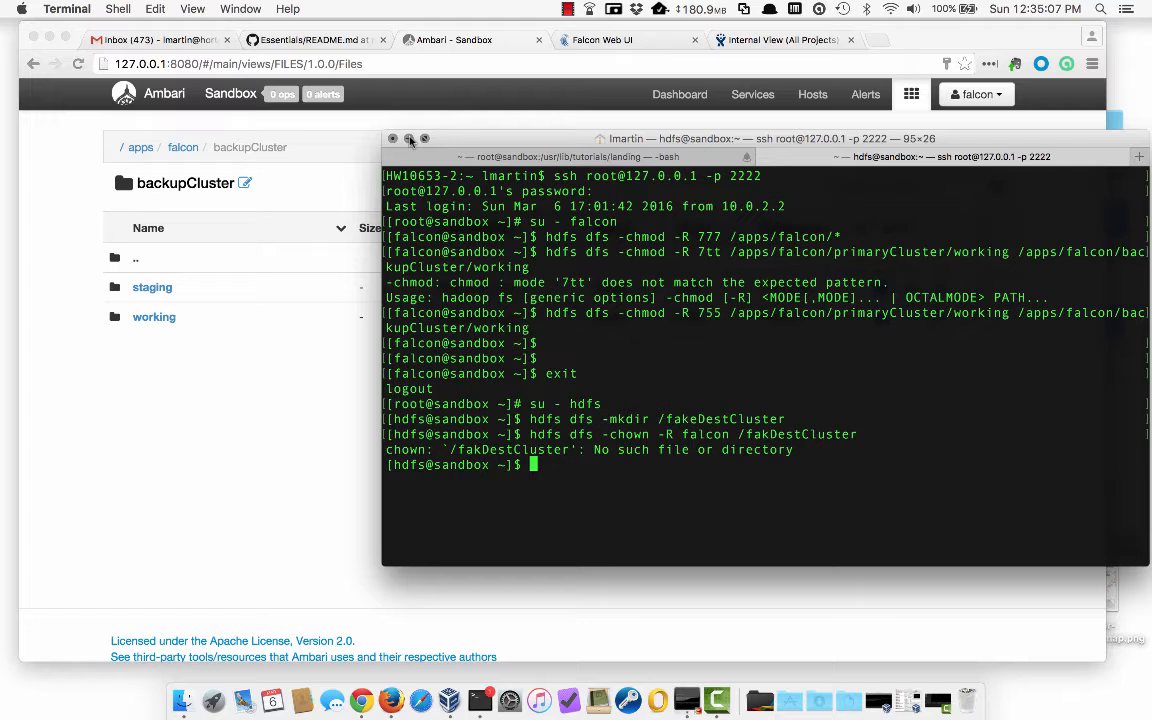
{"action": "key", "text": "Up"}
{"action": "key", "text": "Left"}
{"action": "key", "text": "Left"}
{"action": "key", "text": "Left"}
{"action": "key", "text": "Left"}
{"action": "key", "text": "Left"}
{"action": "key", "text": "Left"}
{"action": "key", "text": "Left"}
{"action": "key", "text": "Left"}
{"action": "key", "text": "Left"}
{"action": "key", "text": "Left"}
{"action": "key", "text": "Left"}
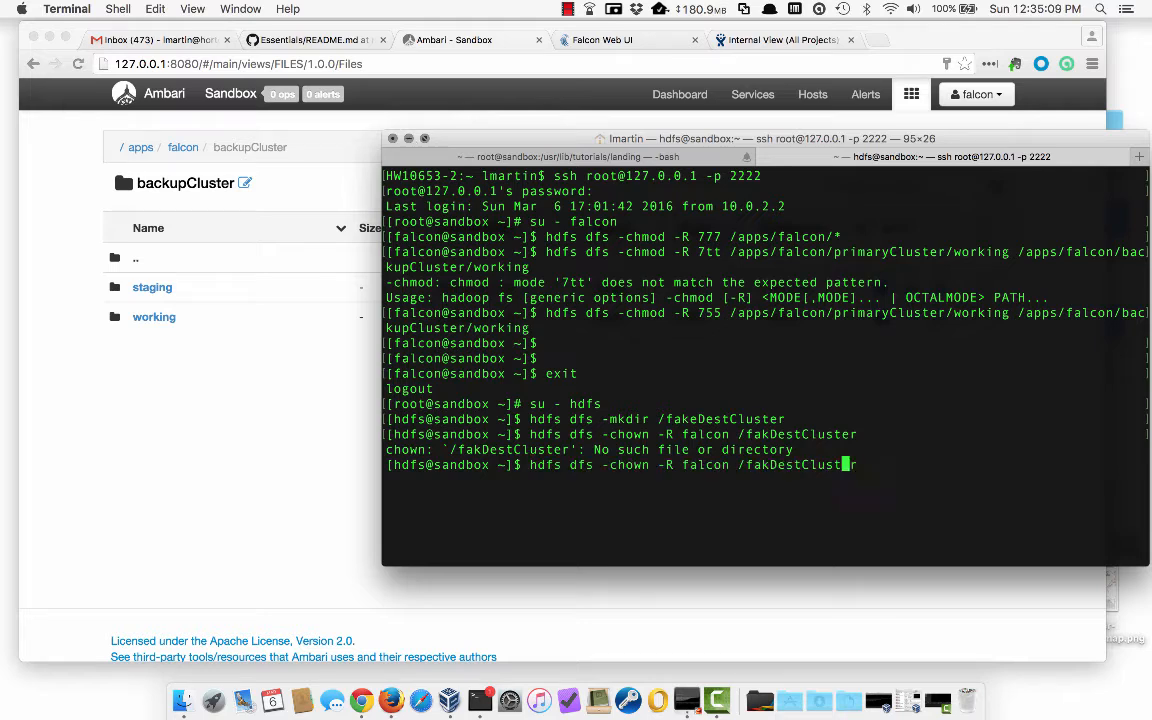
{"action": "type", "text": "e"}
{"action": "key", "text": "Return"}
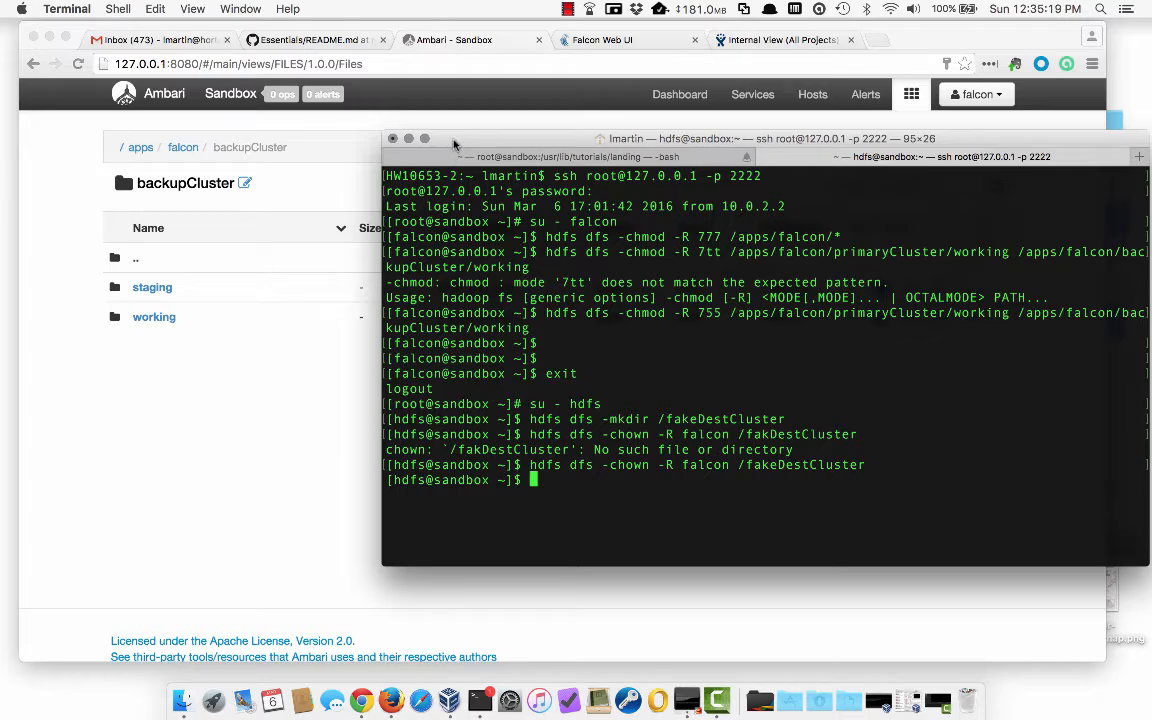
{"action": "left_click", "coordinate": [408, 138]}
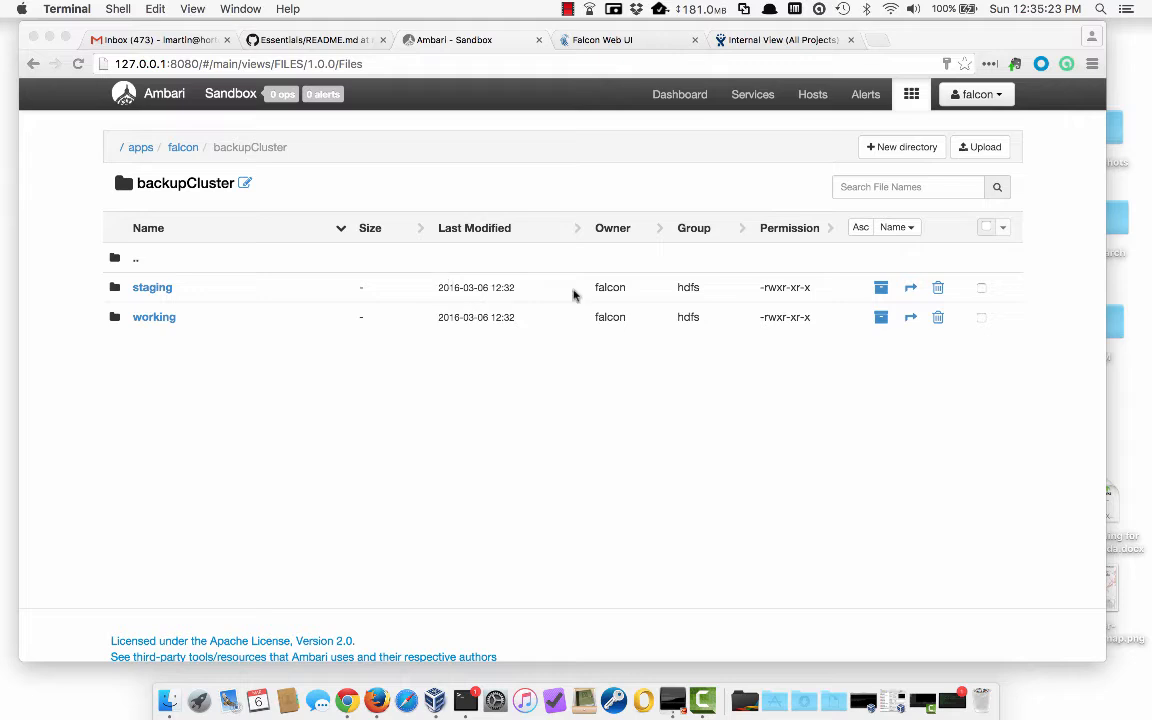
- From the Dashboard, check the Oozie and Falcon service summaries, then sign out of Ambari
{"action": "left_click", "coordinate": [685, 97]}
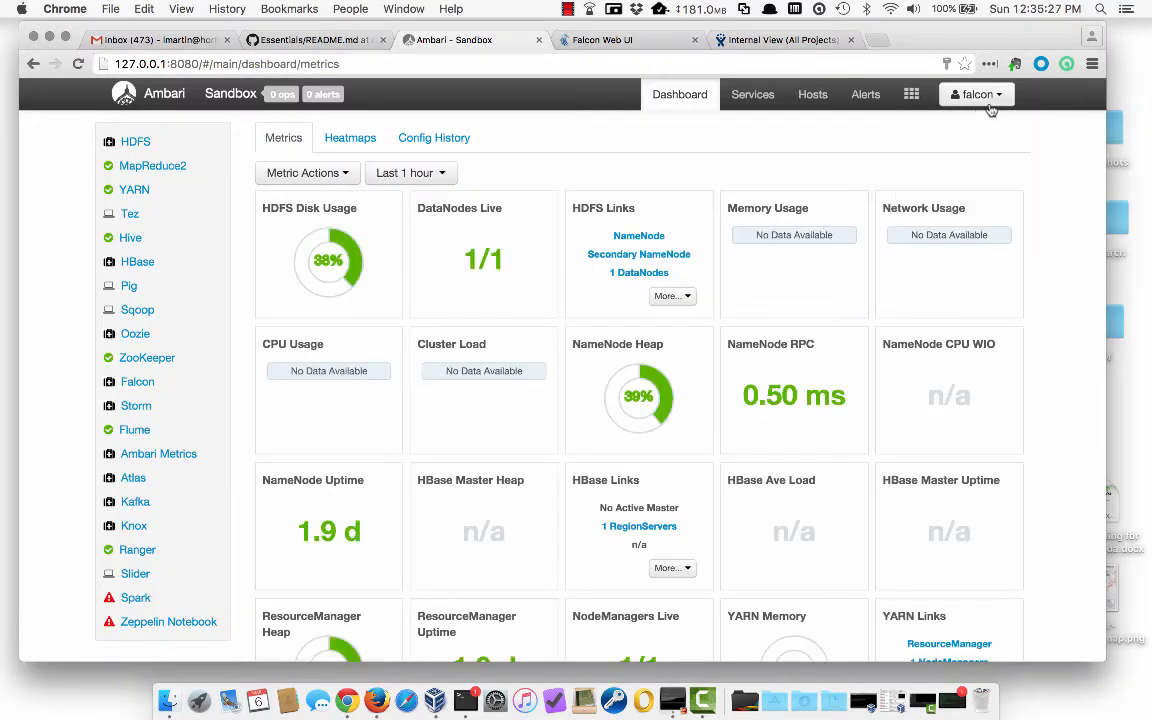
{"action": "scroll", "coordinate": [64, 590], "scroll_direction": "down", "scroll_amount": 1}
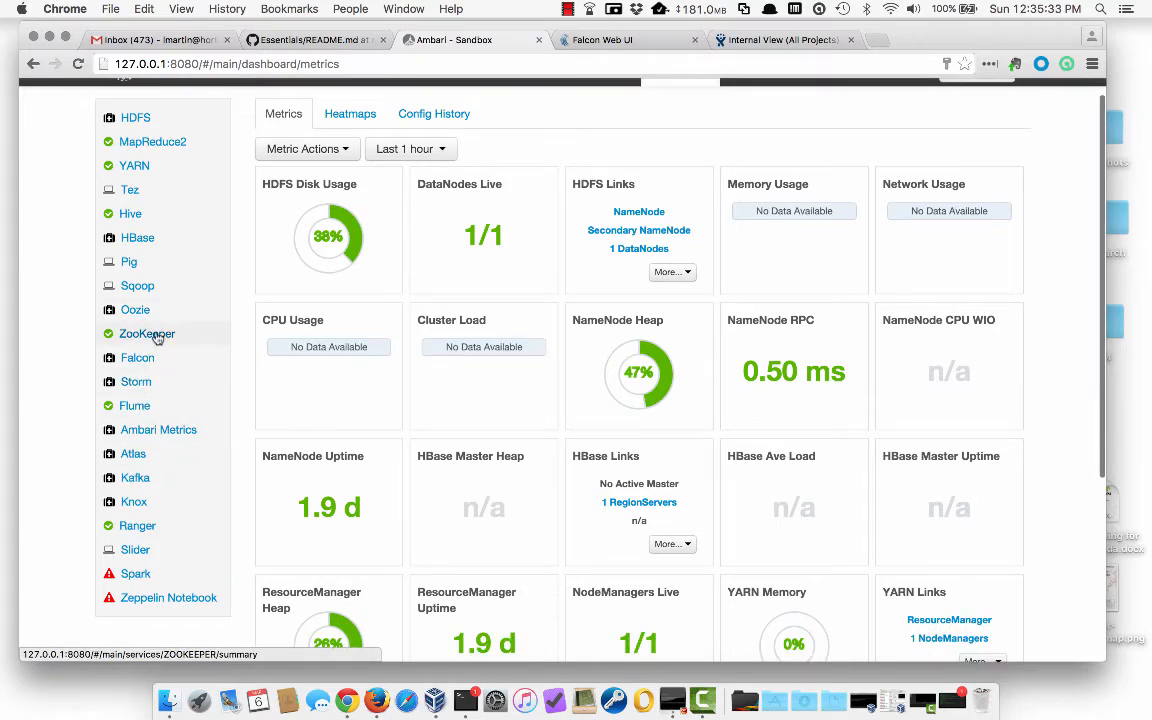
{"action": "left_click", "coordinate": [135, 309]}
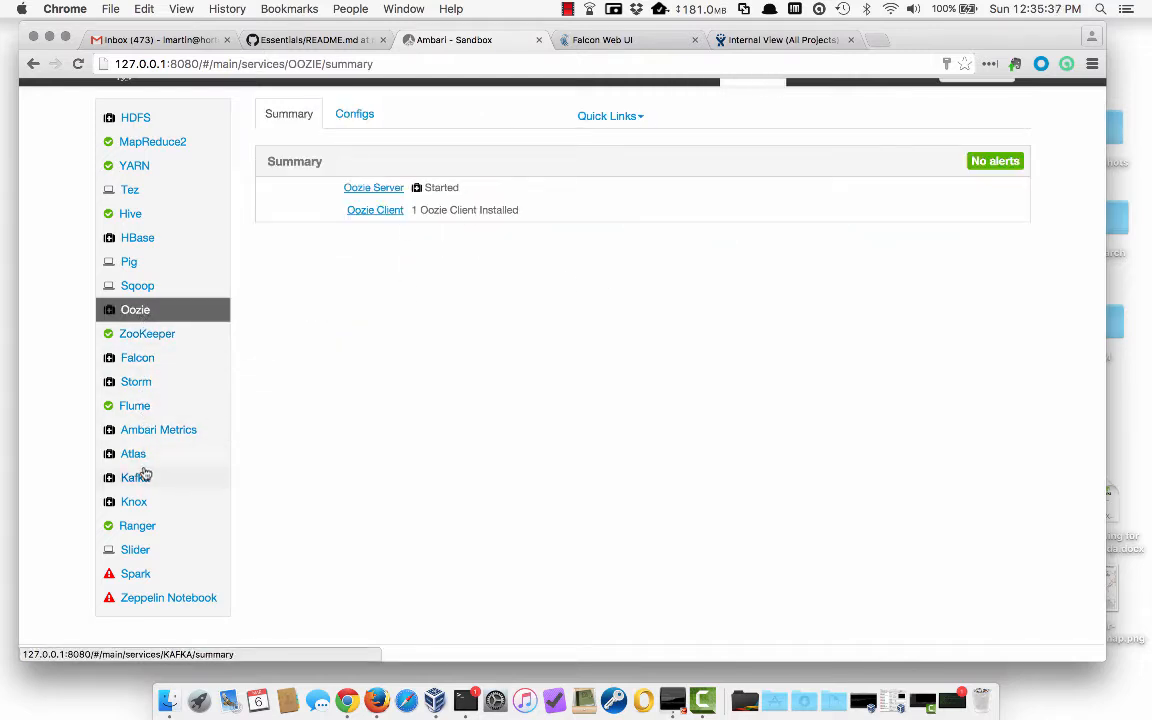
{"action": "left_click", "coordinate": [137, 358]}
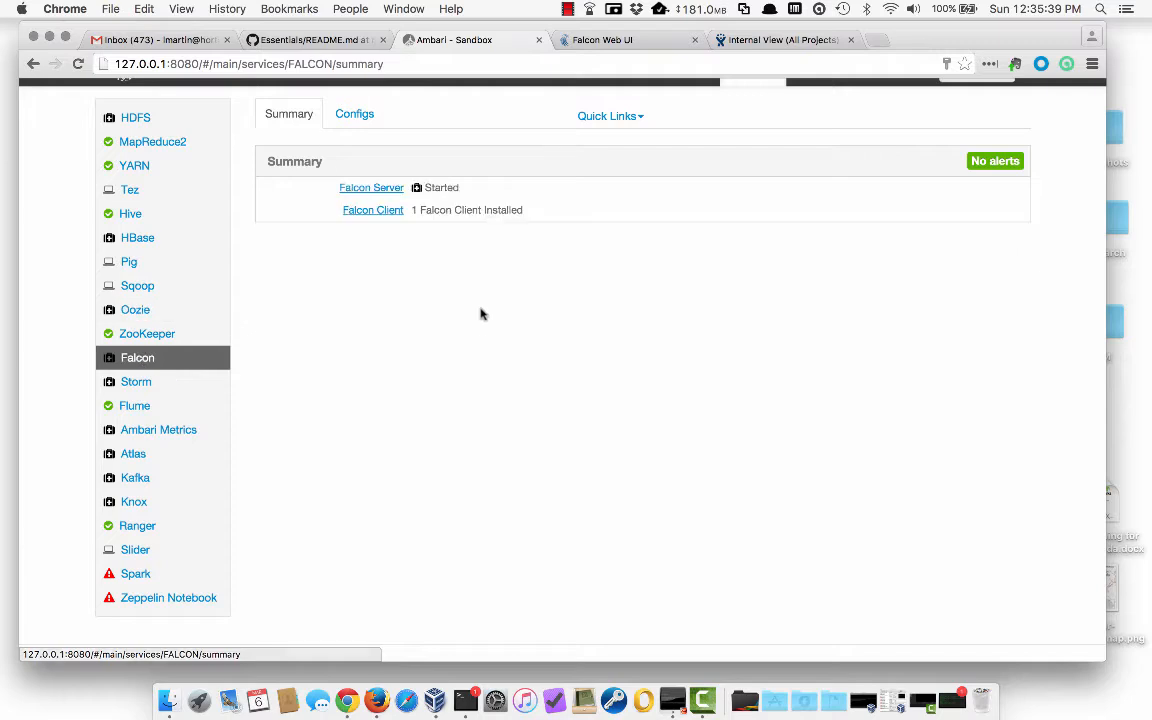
{"action": "scroll", "coordinate": [472, 330], "scroll_direction": "up", "scroll_amount": 1}
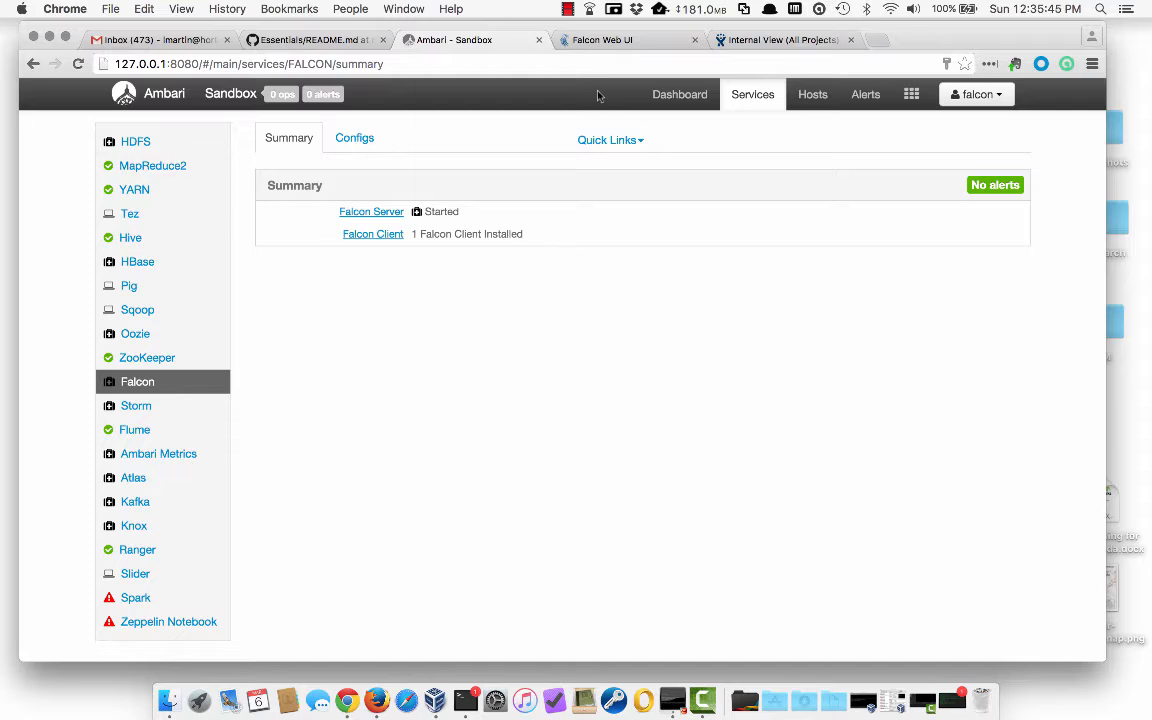
{"action": "left_click", "coordinate": [990, 94]}
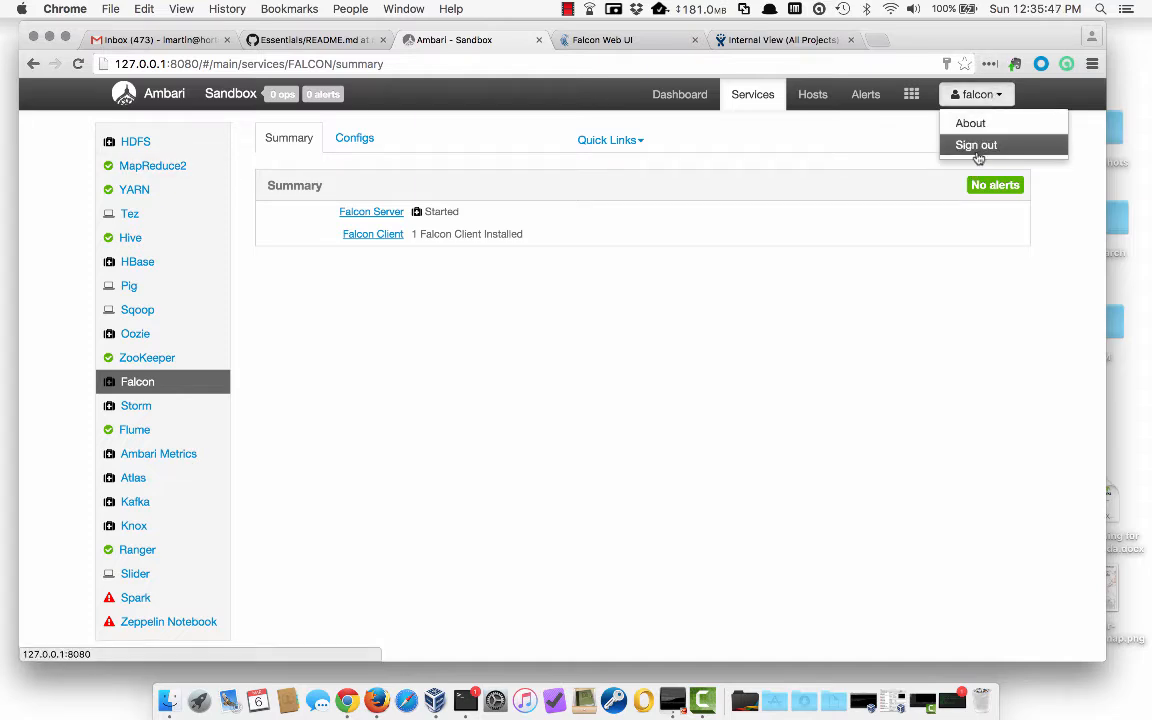
{"action": "left_click", "coordinate": [975, 145]}
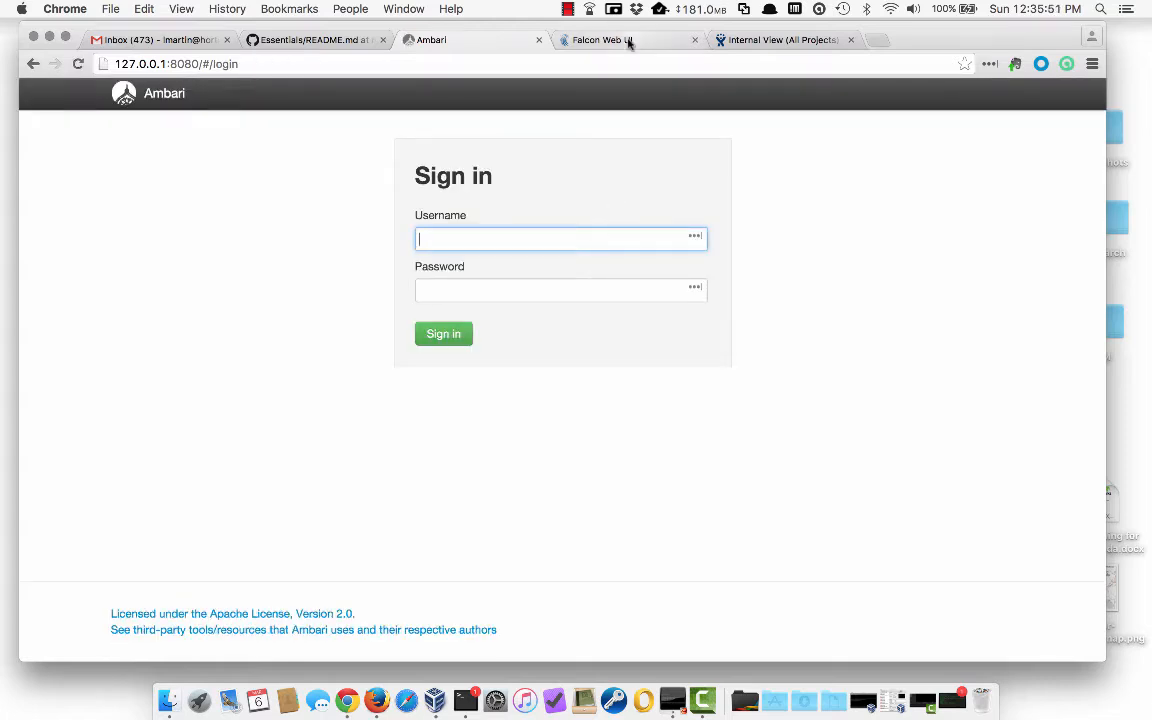
- Sign in to the Falcon Web UI with the user name falcon
{"action": "left_click", "coordinate": [629, 42]}
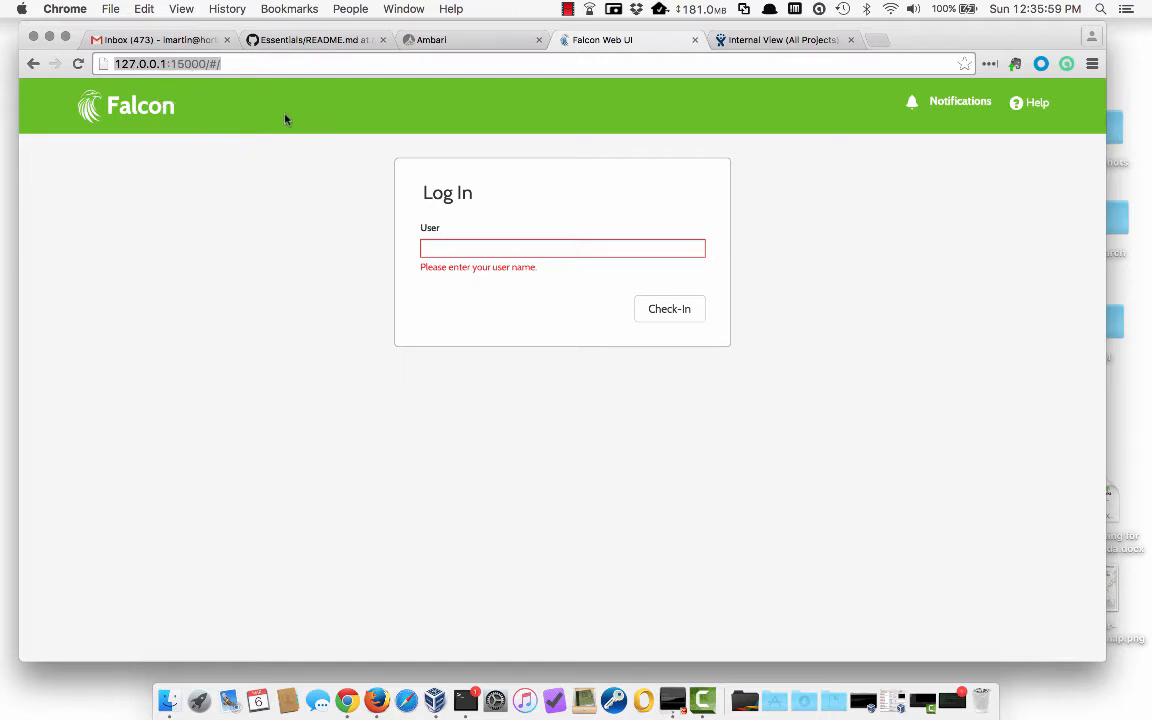
{"action": "left_click", "coordinate": [458, 245]}
{"action": "type", "text": "falcon"}
{"action": "key", "text": "Return"}
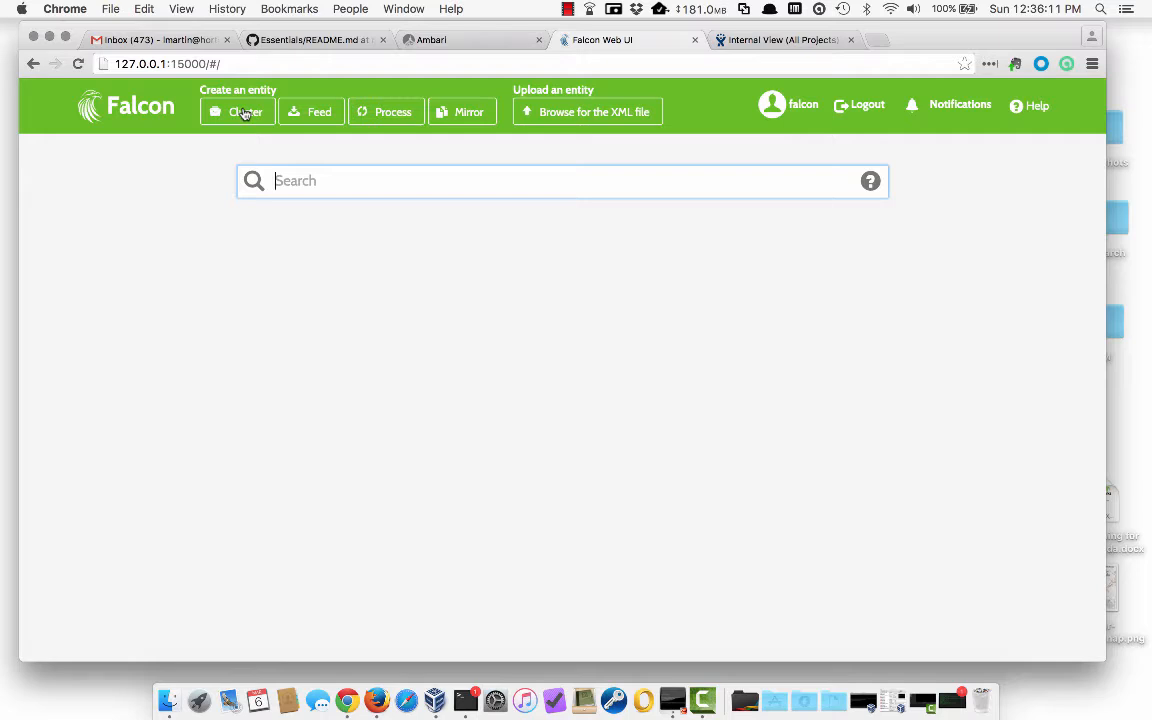
- Start a new cluster named primaryCluster with colo primaryColo and owner falcon
{"action": "left_click", "coordinate": [244, 113]}
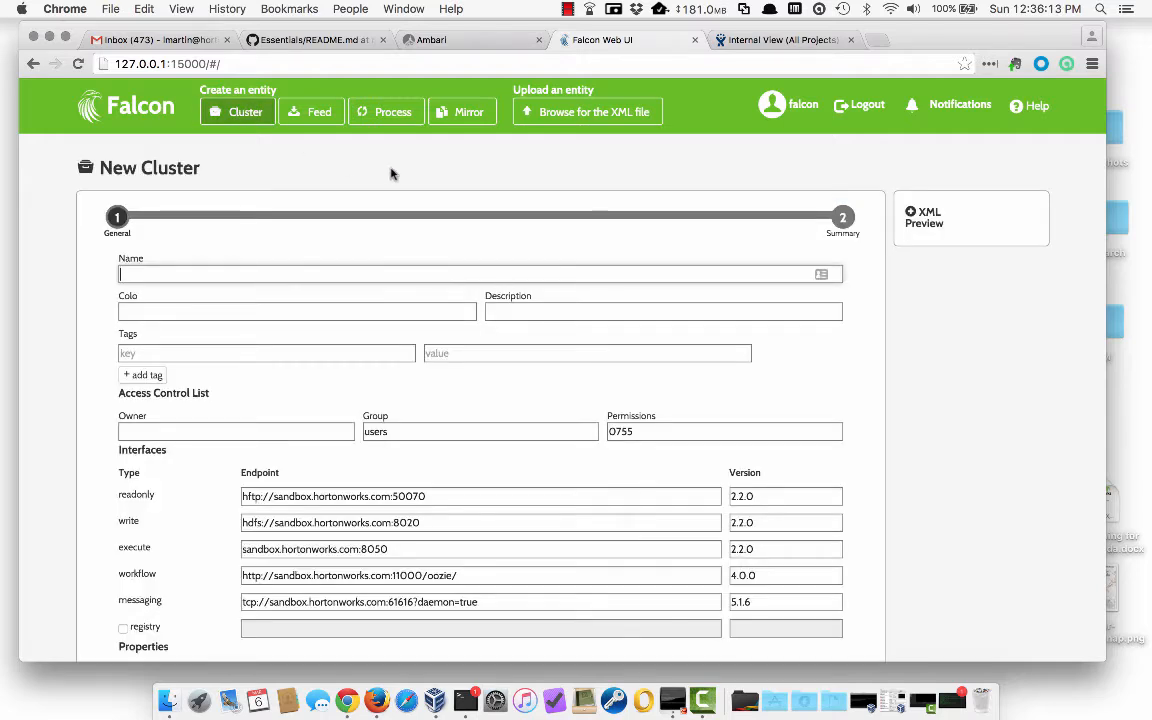
{"action": "type", "text": "prima"}
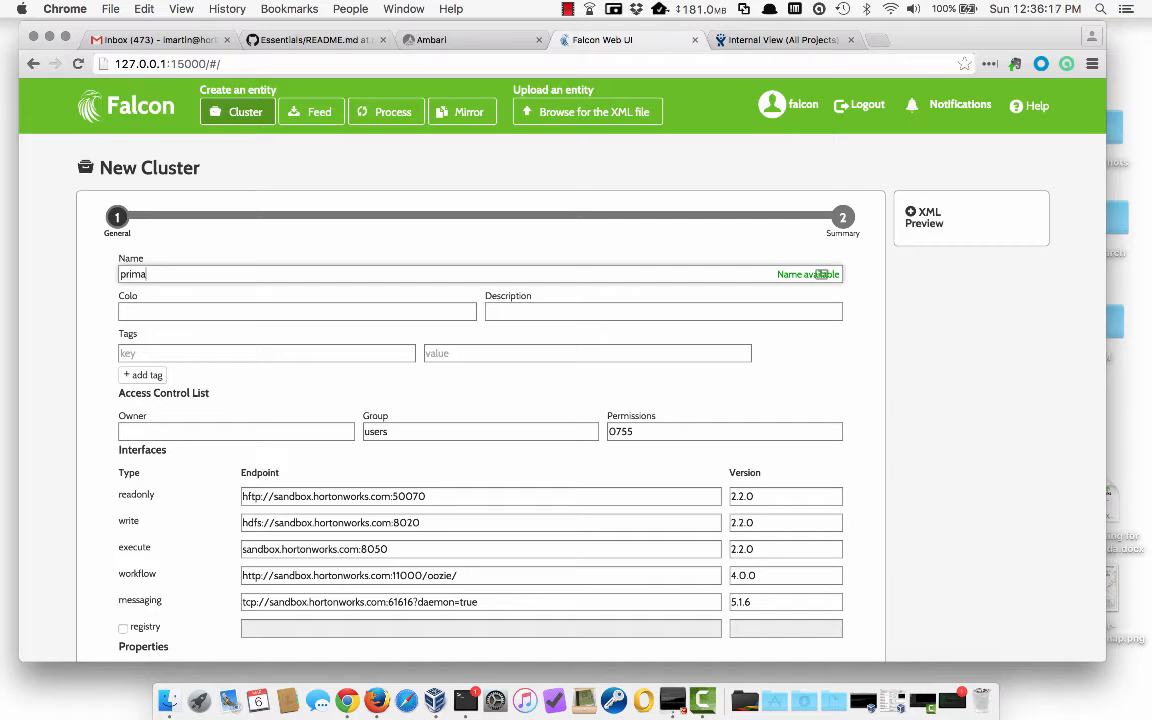
{"action": "type", "text": "ryCluster"}
{"action": "key", "text": "Tab"}
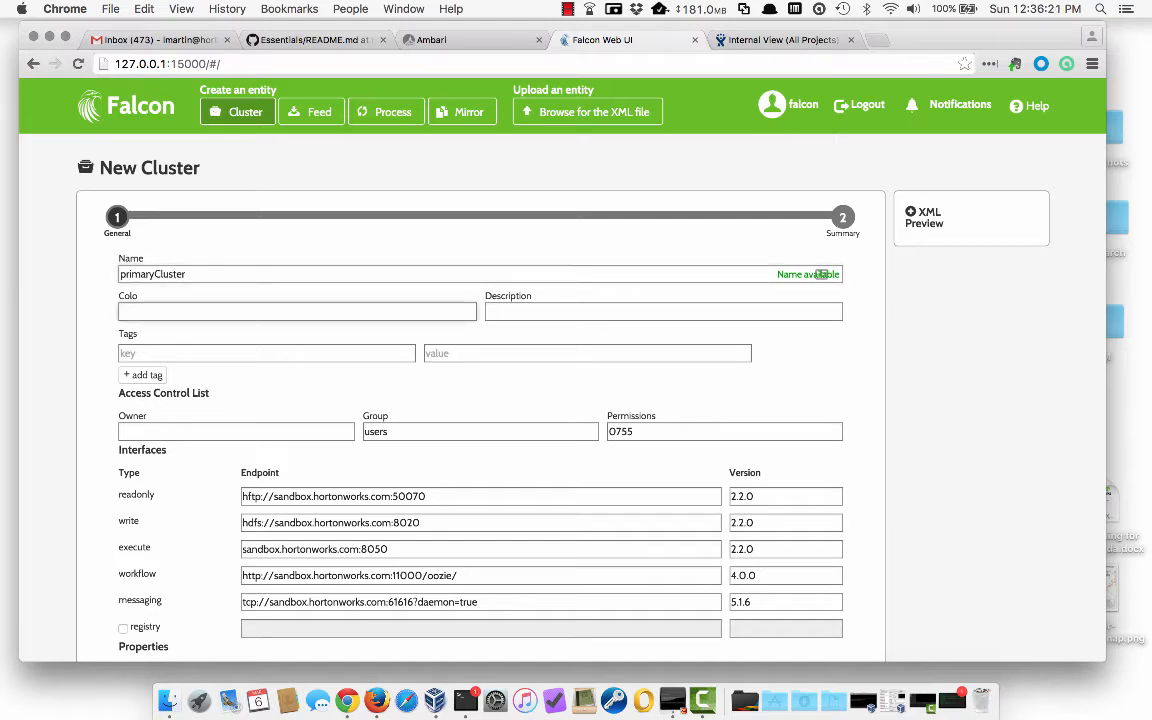
{"action": "type", "text": "primaryColo"}
{"action": "left_click", "coordinate": [124, 431]}
{"action": "type", "text": "falcon"}
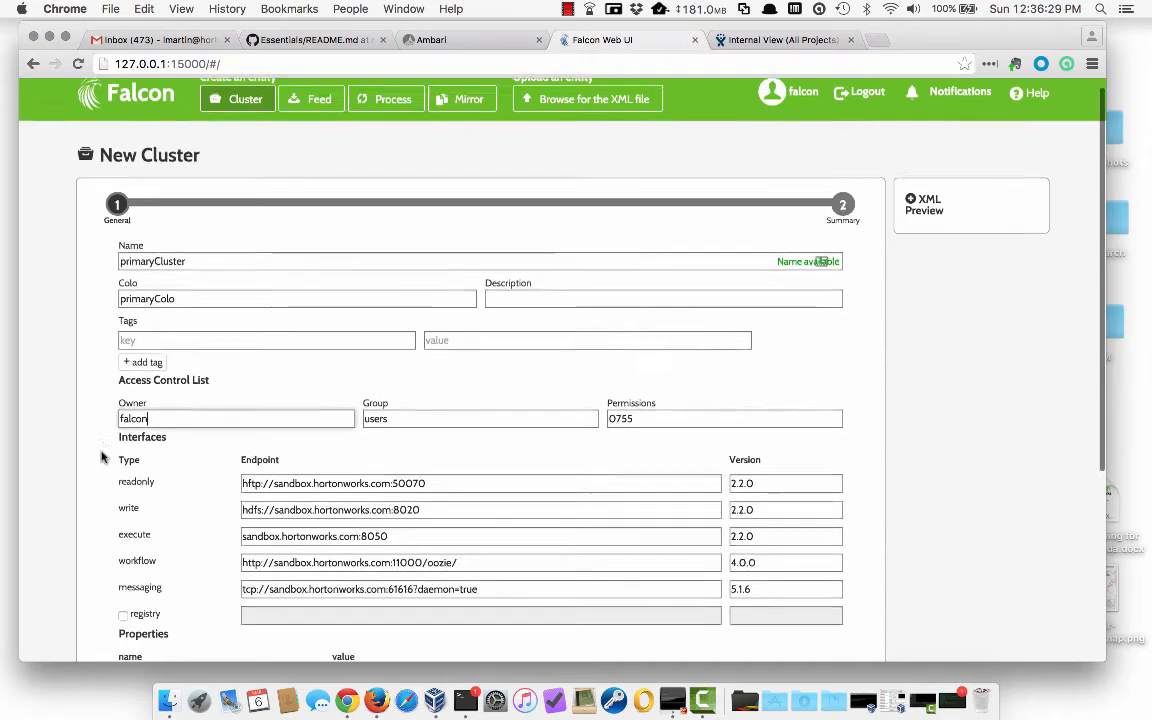
{"action": "scroll", "coordinate": [100, 410], "scroll_direction": "down", "scroll_amount": 2}
{"action": "scroll", "coordinate": [122, 400], "scroll_direction": "down", "scroll_amount": 2}
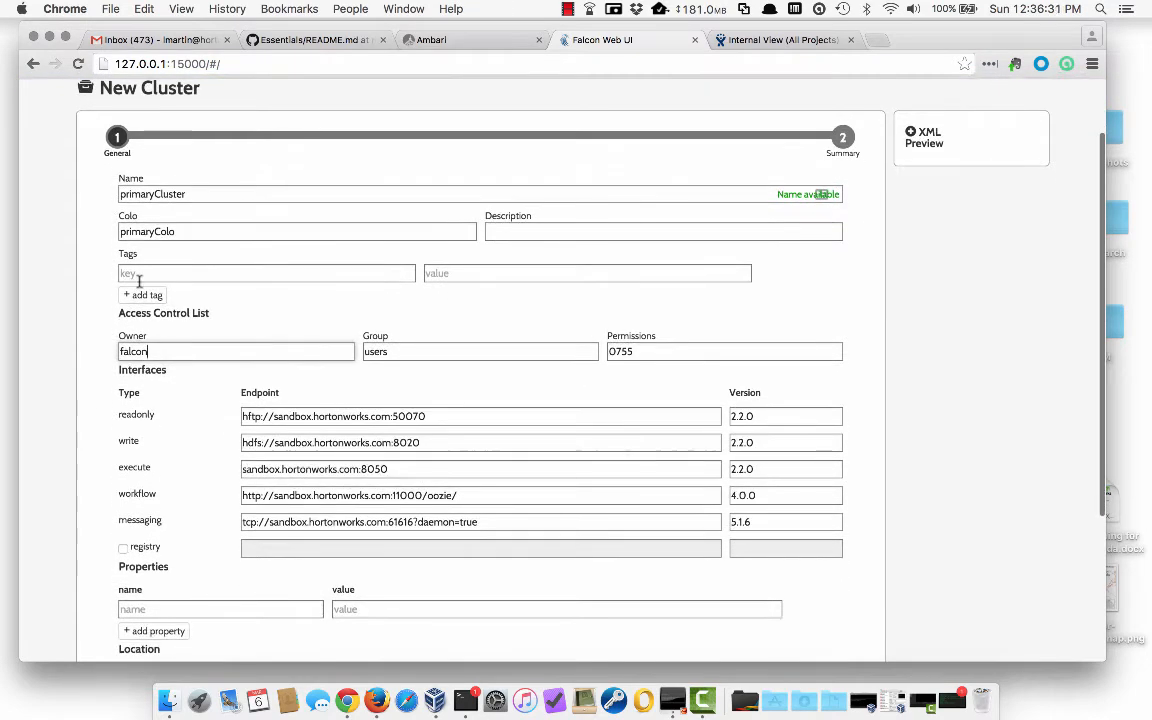
{"action": "scroll", "coordinate": [95, 450], "scroll_direction": "down", "scroll_amount": 5}
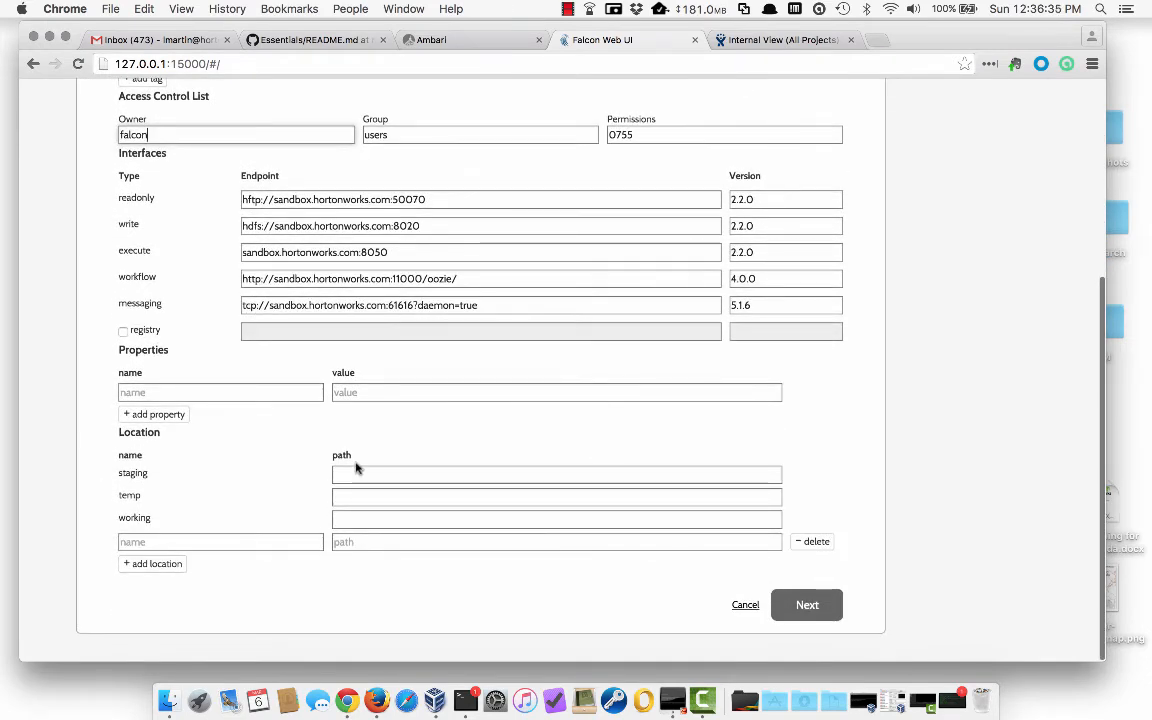
- Set the /apps/falcon/primaryCluster staging and working paths, then save the cluster
{"action": "left_click", "coordinate": [356, 470]}
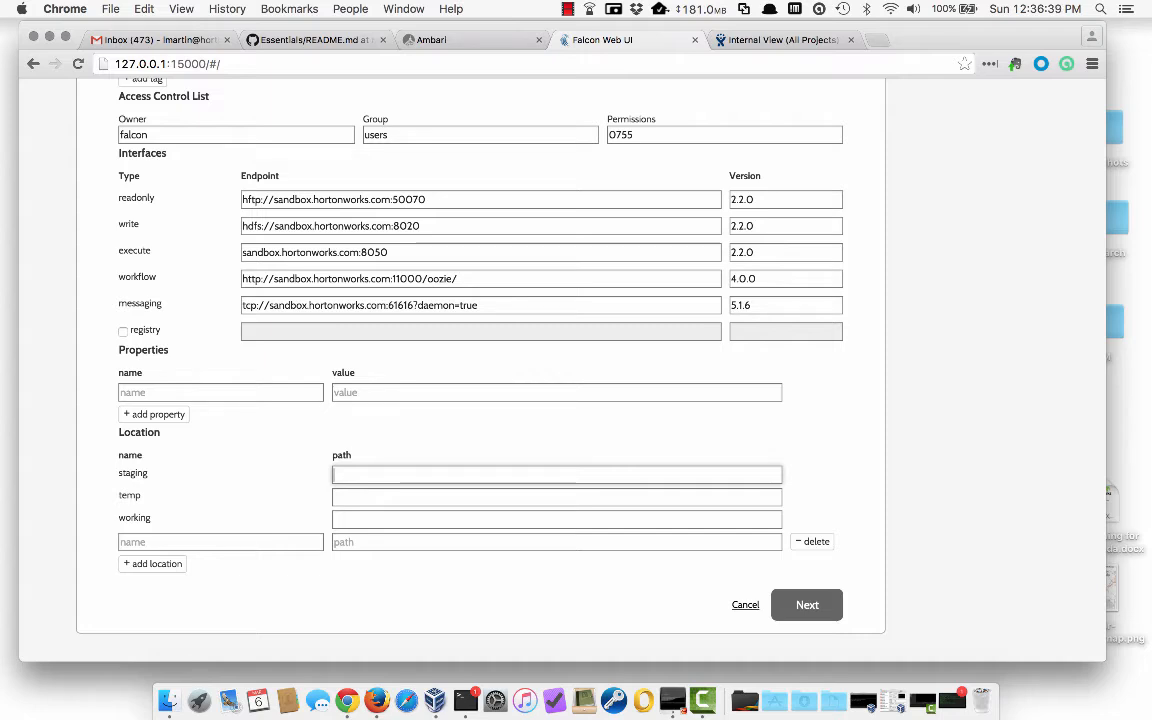
{"action": "type", "text": "/app"}
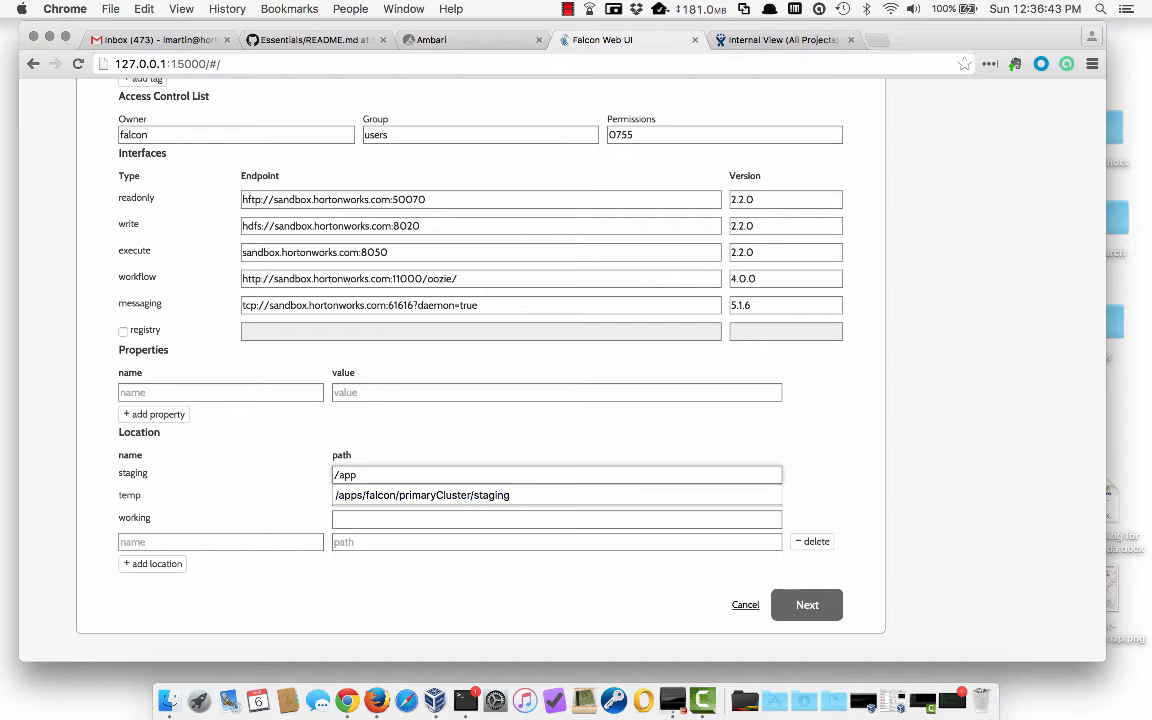
{"action": "key", "text": "Down"}
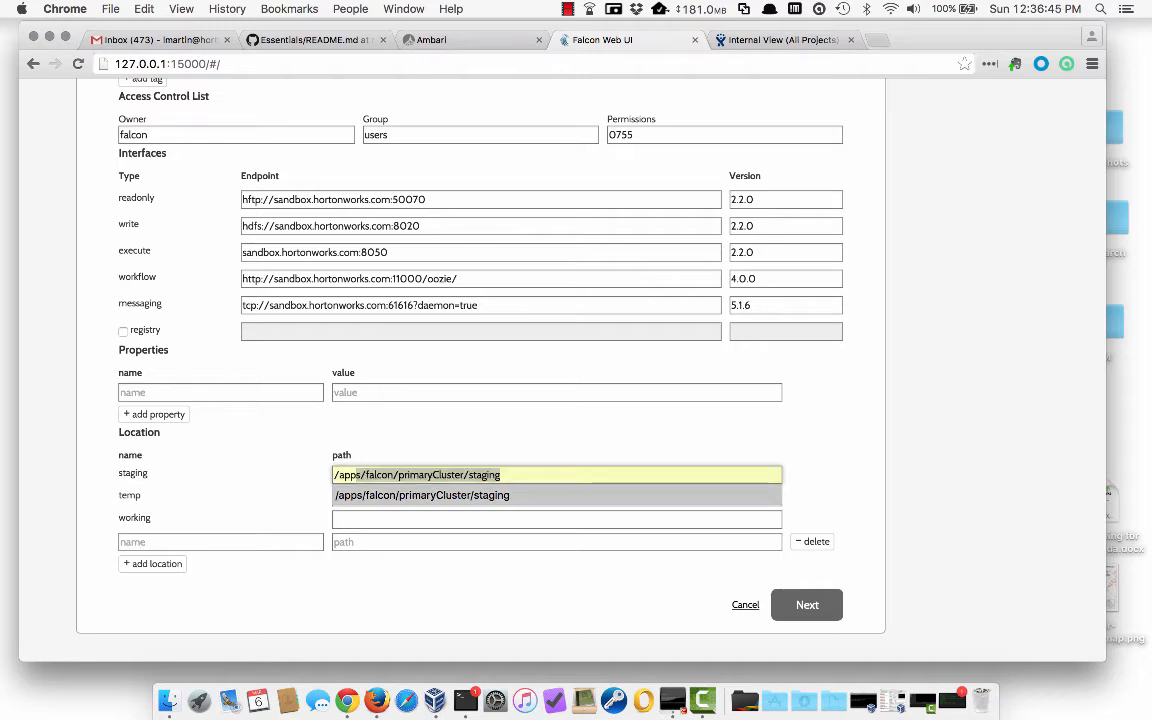
{"action": "key", "text": "Tab"}
{"action": "key", "text": "Tab"}
{"action": "type", "text": "/app"}
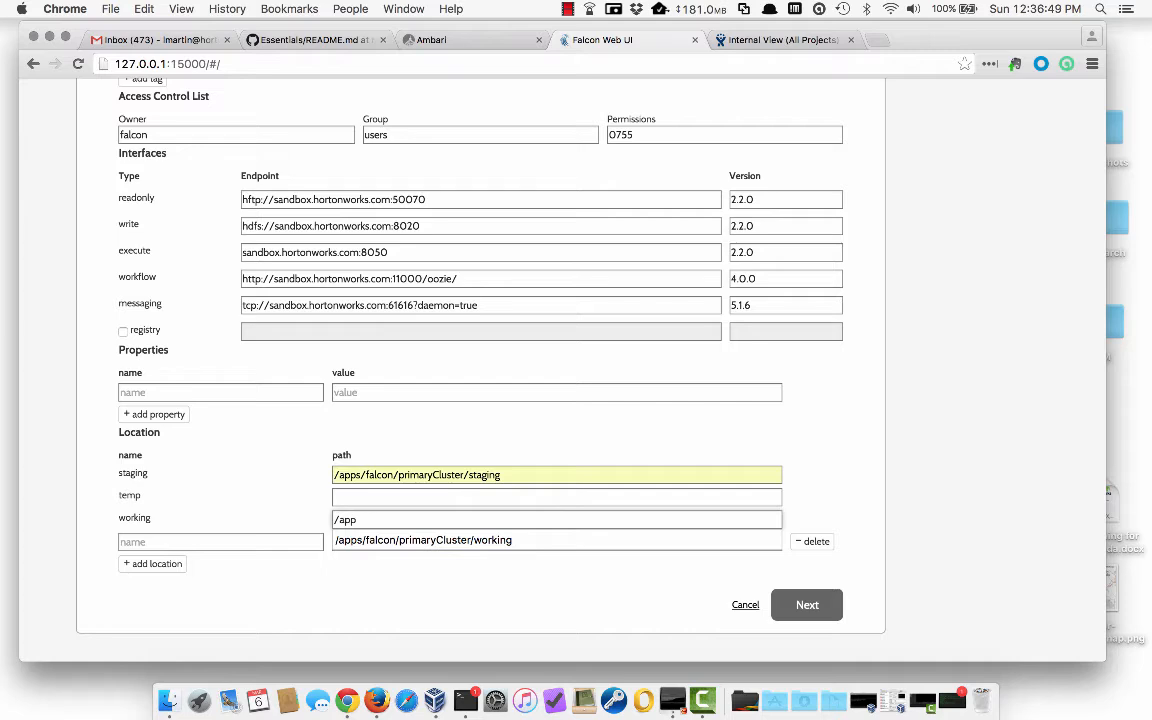
{"action": "key", "text": "Down"}
{"action": "key", "text": "Tab"}
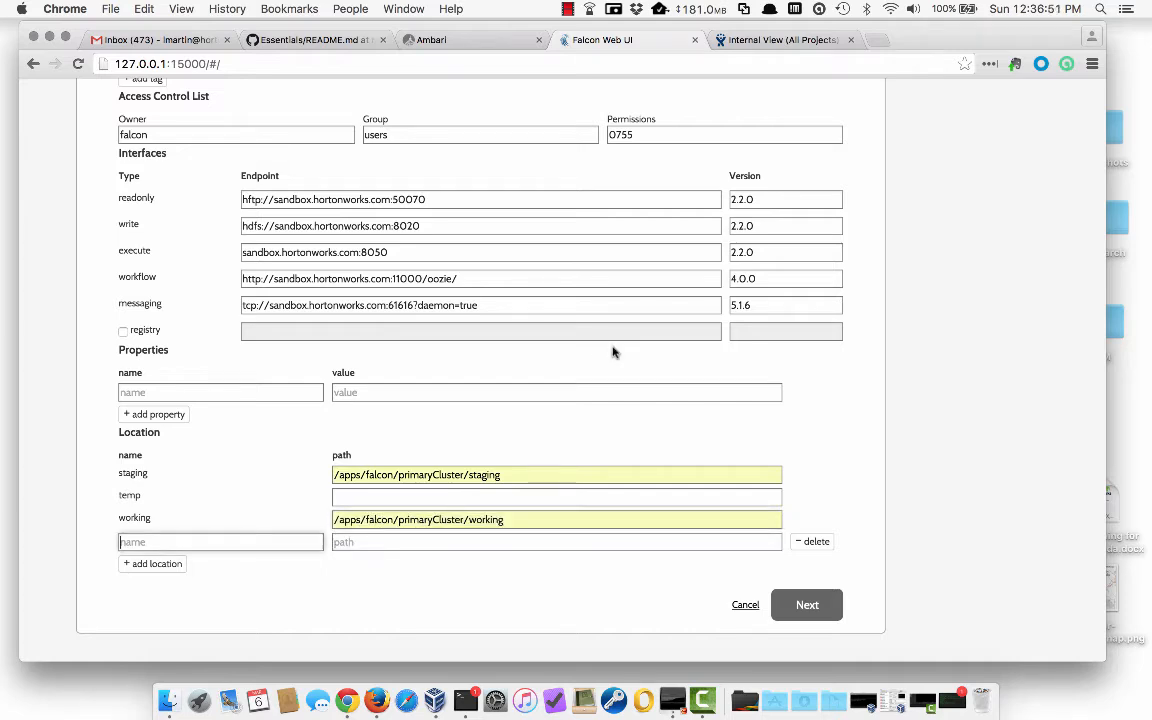
{"action": "left_click", "coordinate": [808, 603]}
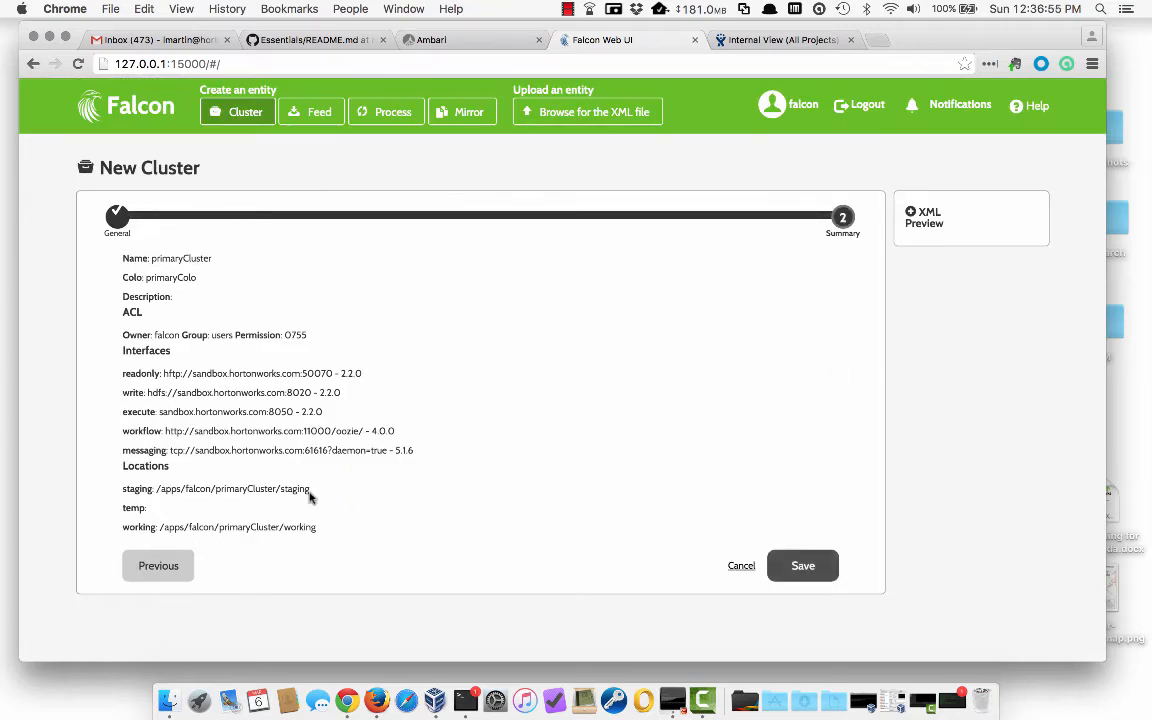
{"action": "left_click", "coordinate": [803, 566]}
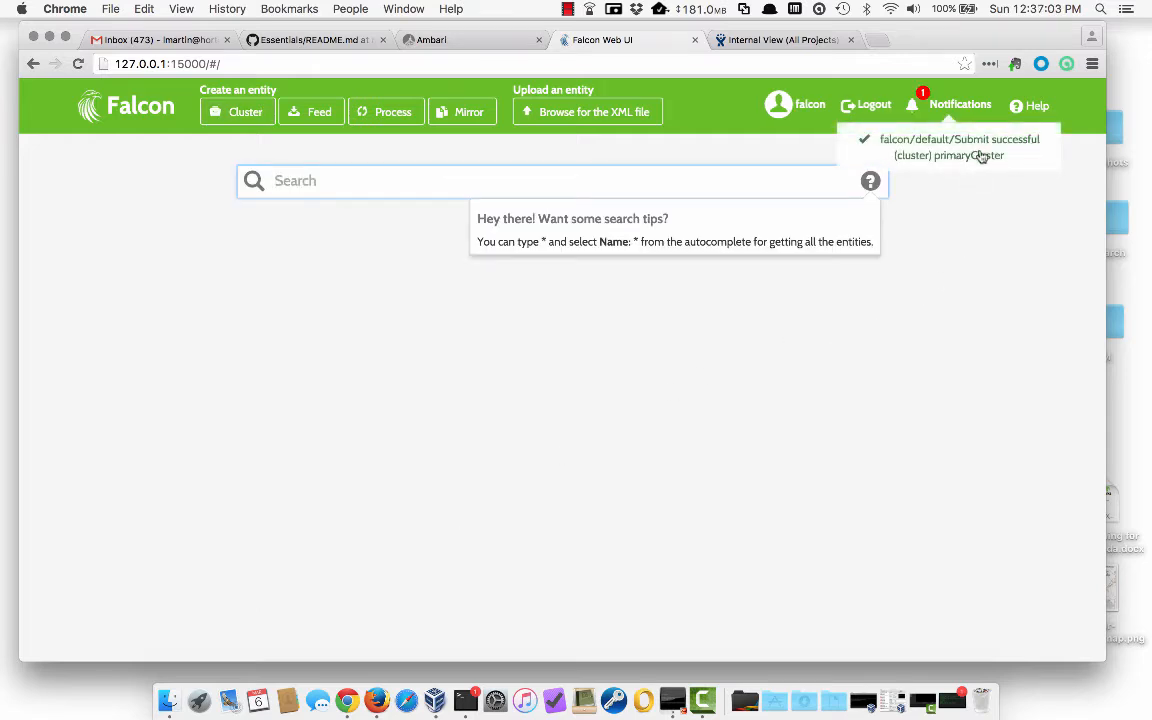
- Start a new cluster named backupCluster with colo backupColo and owner falcon
{"action": "left_click", "coordinate": [221, 112]}
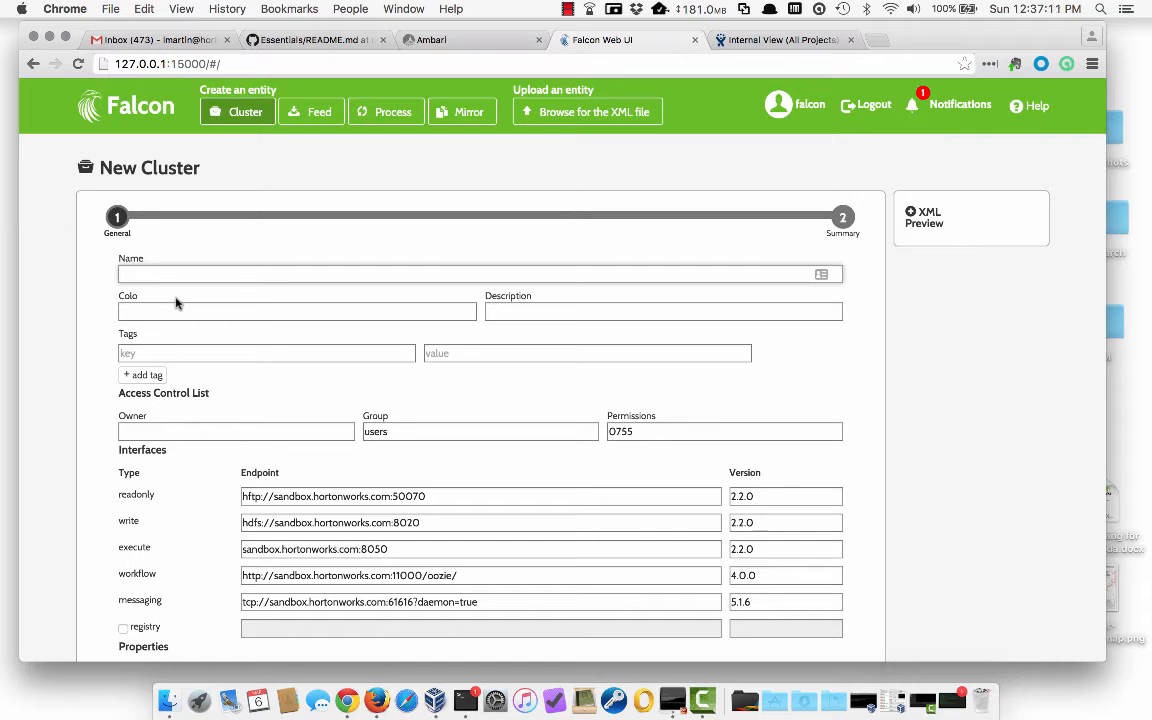
{"action": "type", "text": "backupCluster"}
{"action": "key", "text": "Tab"}
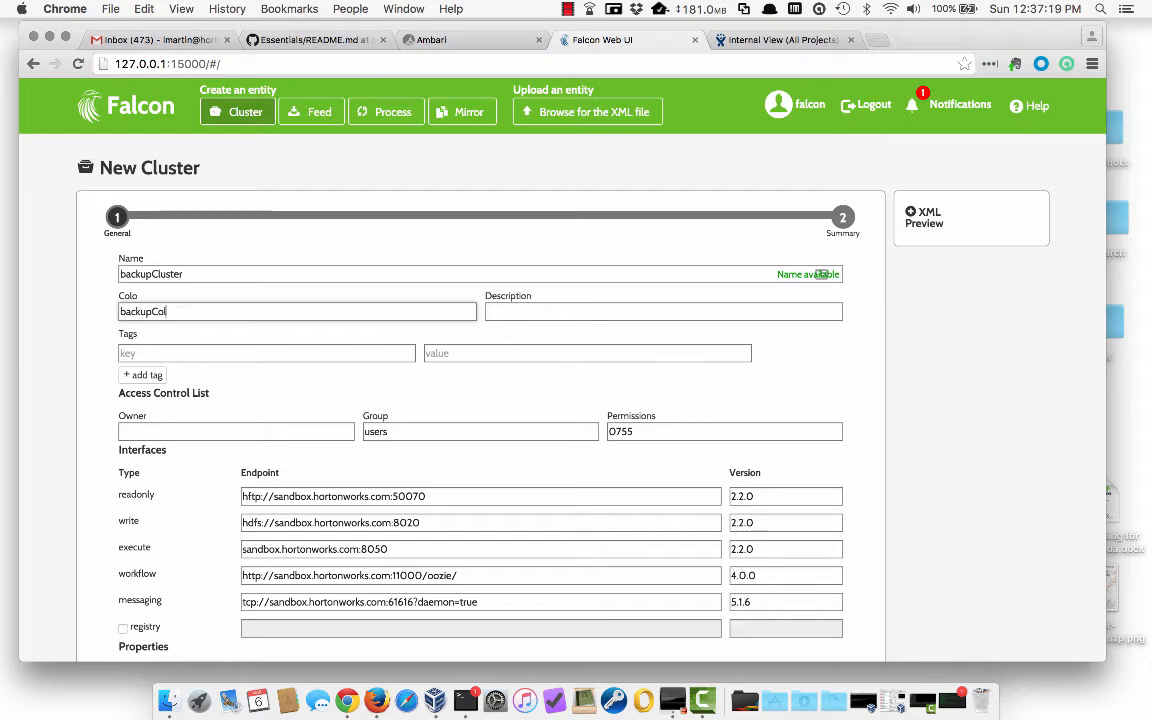
{"action": "key", "text": "Tab"}
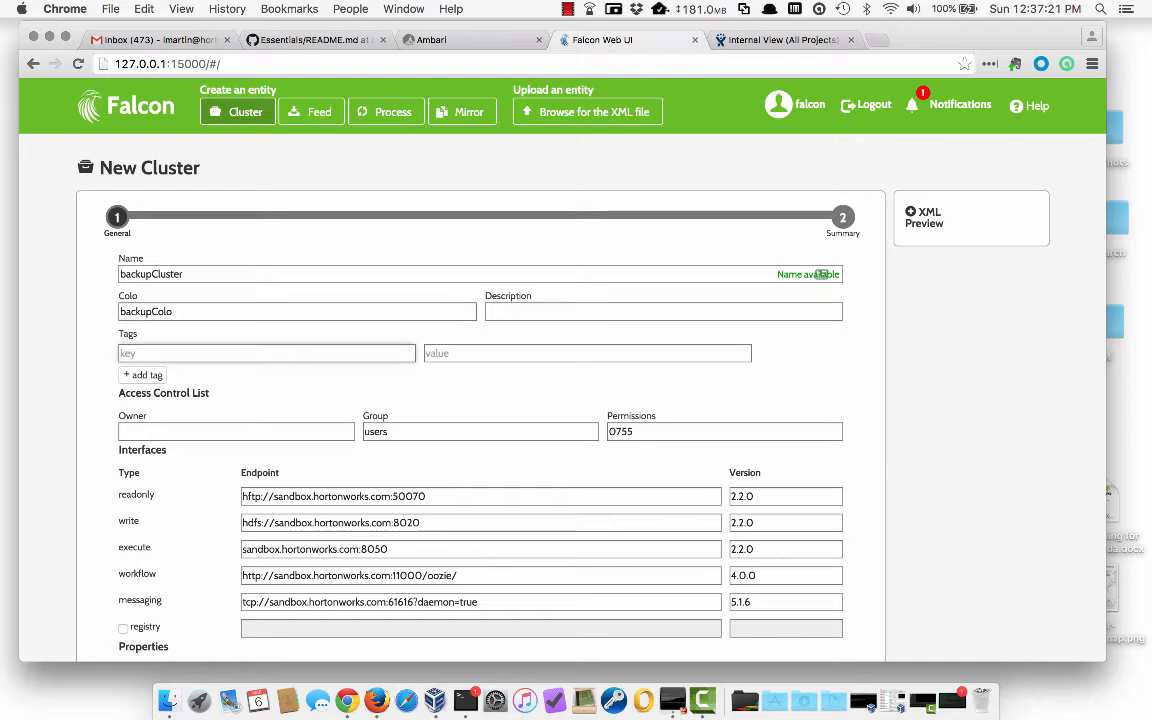
{"action": "key", "text": "Tab"}
{"action": "key", "text": "Tab"}
{"action": "key", "text": "Tab"}
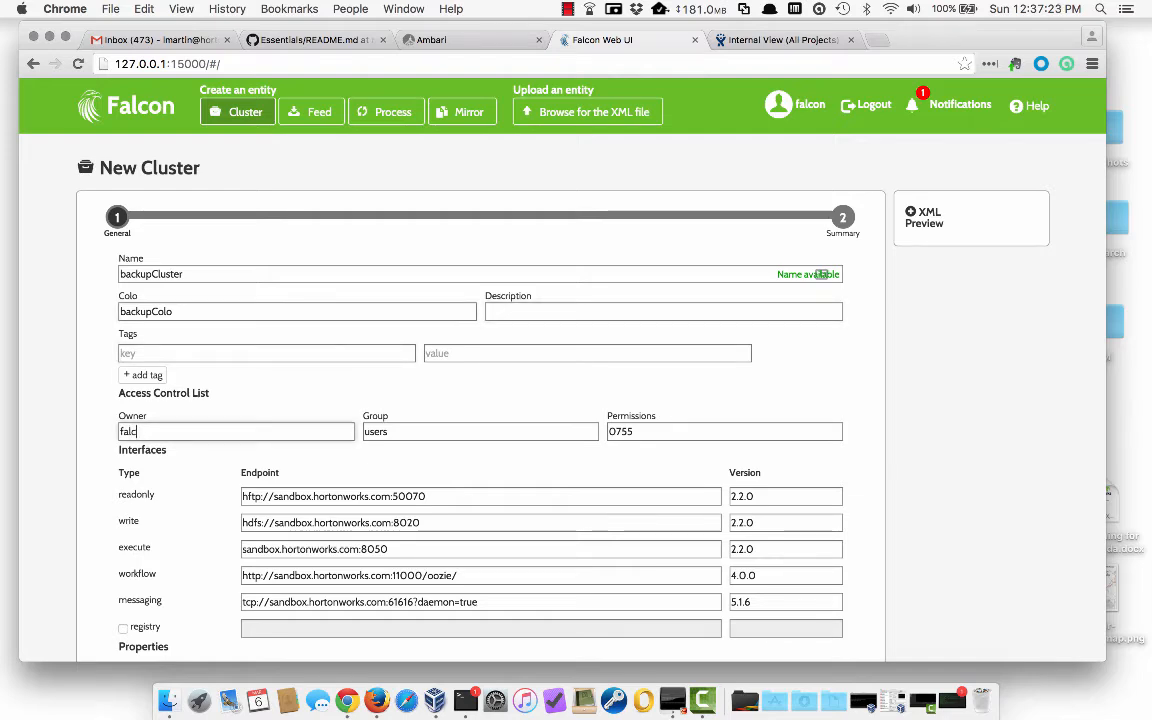
{"action": "type", "text": "falcon"}
{"action": "scroll", "coordinate": [85, 468], "scroll_direction": "down", "scroll_amount": 5}
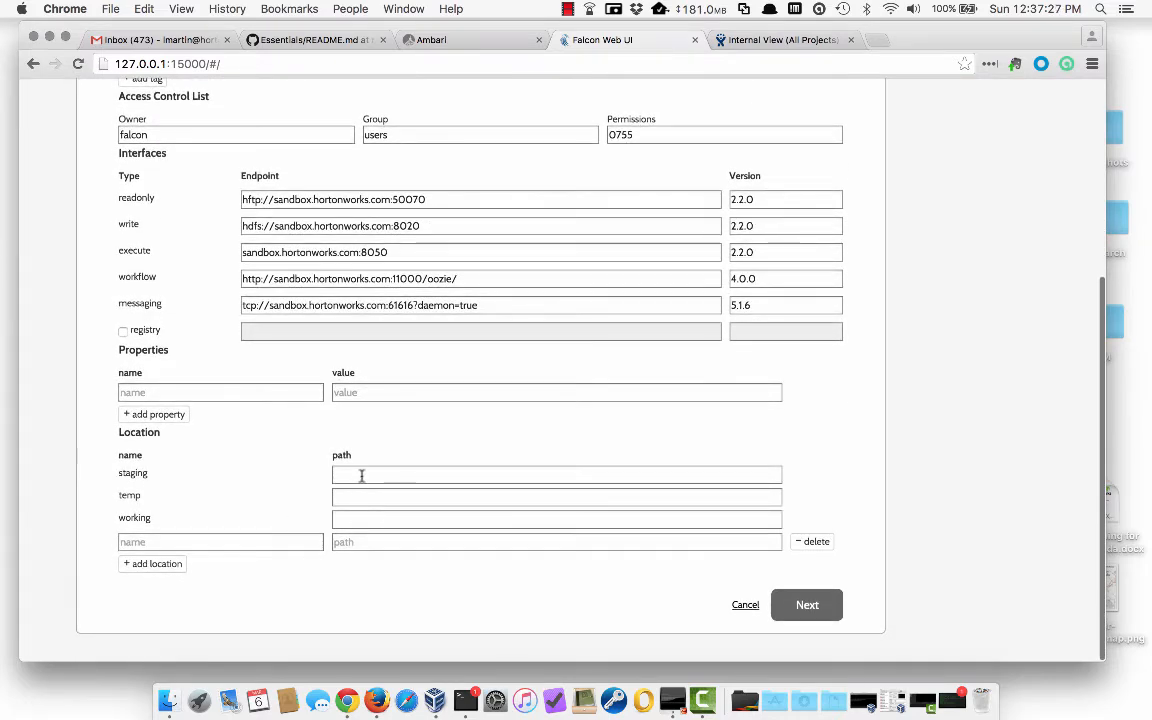
- Set staging /apps/falcon/backupCluster/staging and working /apps/falcon/backupCluster/working, then review the summary
{"action": "left_click", "coordinate": [361, 474]}
{"action": "type", "text": "/ap"}
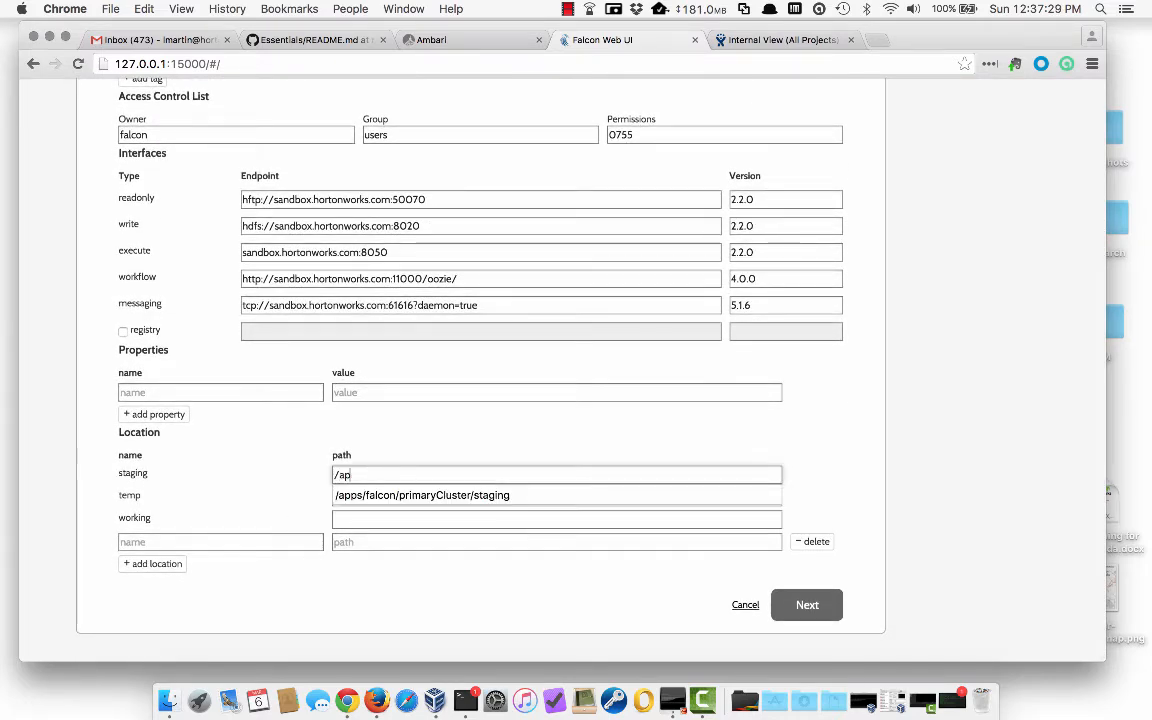
{"action": "type", "text": "ps/f"}
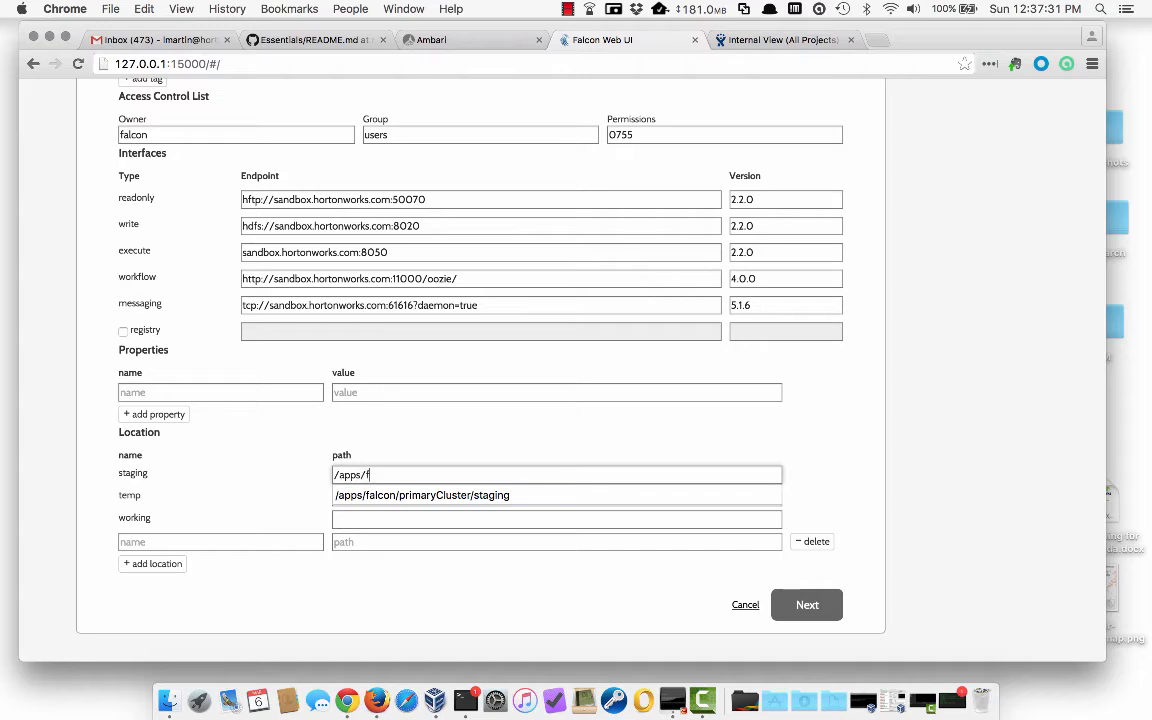
{"action": "type", "text": "alcon/backu"}
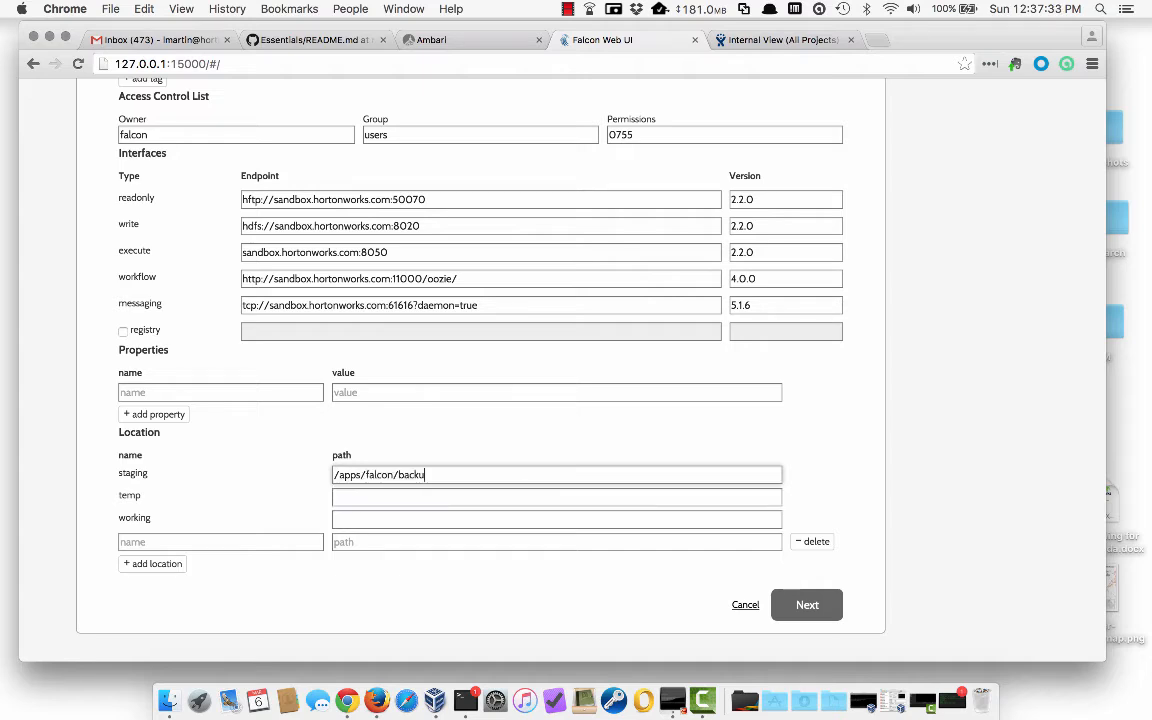
{"action": "type", "text": "pCluster/staging"}
{"action": "key", "text": "Tab"}
{"action": "key", "text": "Tab"}
{"action": "type", "text": "/"}
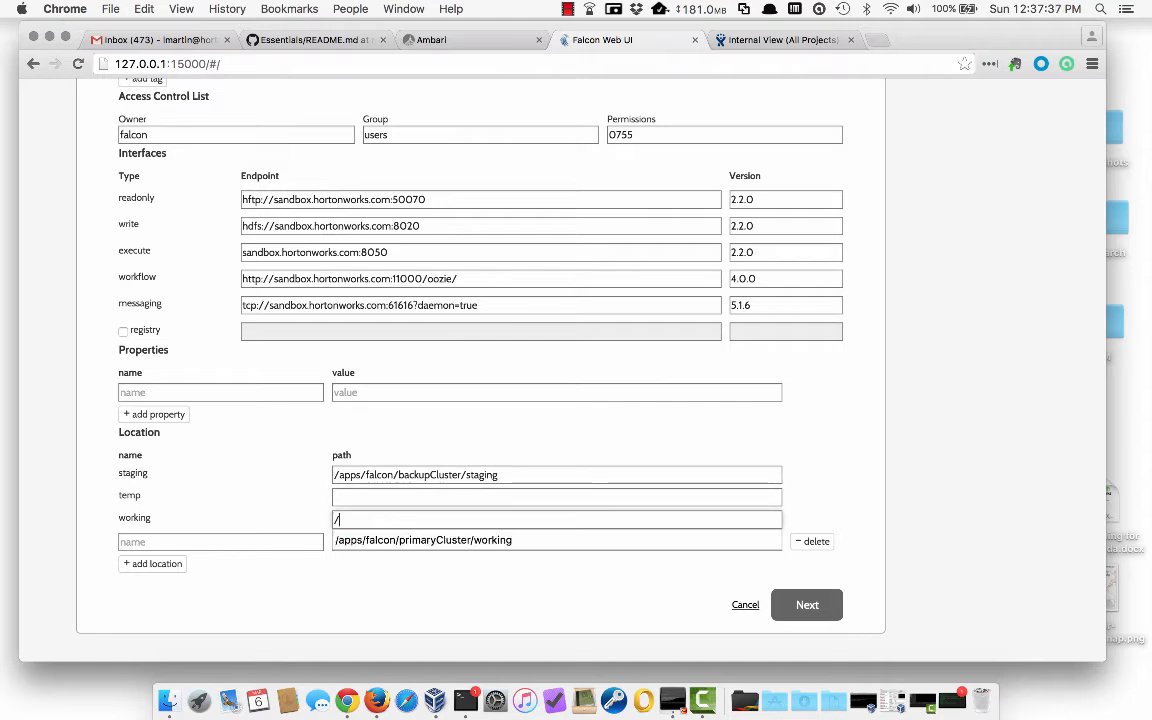
{"action": "type", "text": "apps/falcon/backupCluster/working"}
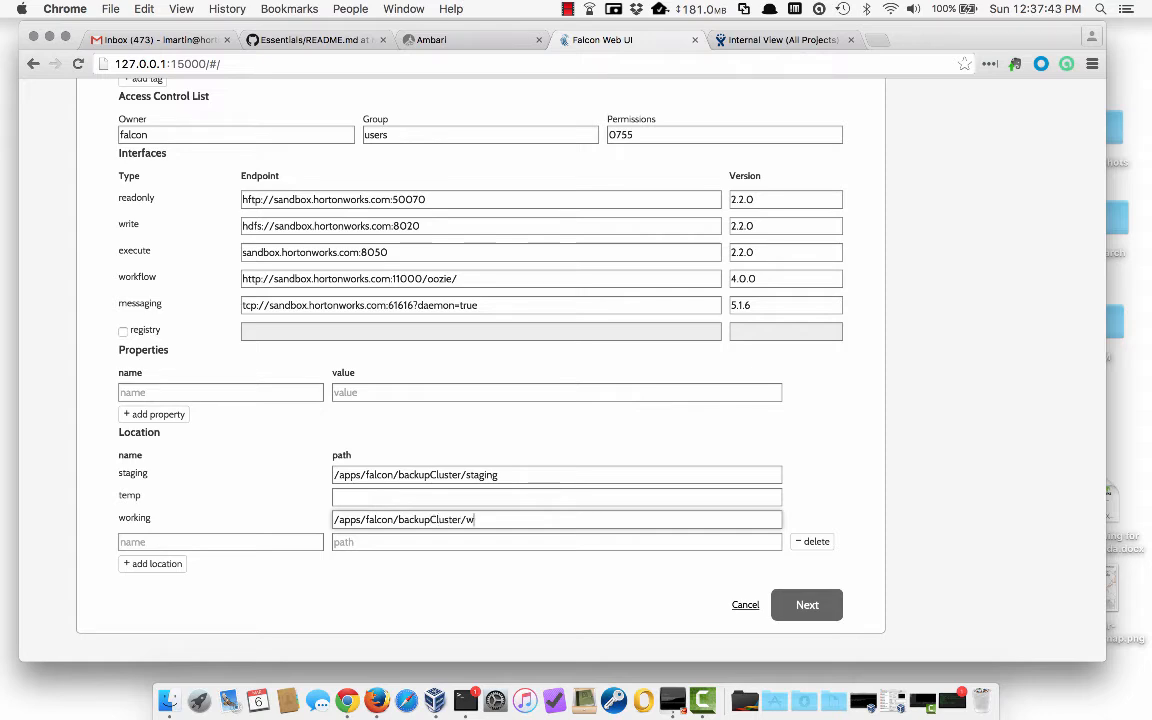
{"action": "left_click", "coordinate": [806, 604]}
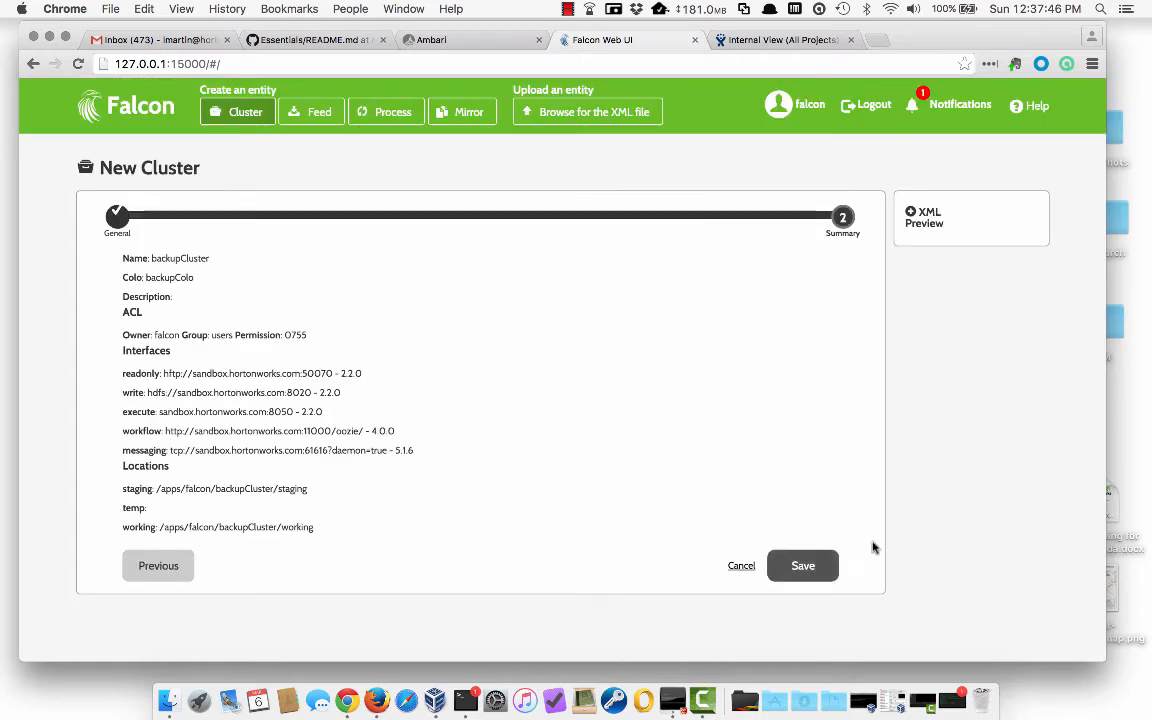
- Save the backupCluster definition with colo backupColo and owner falcon
{"action": "left_click", "coordinate": [806, 566]}
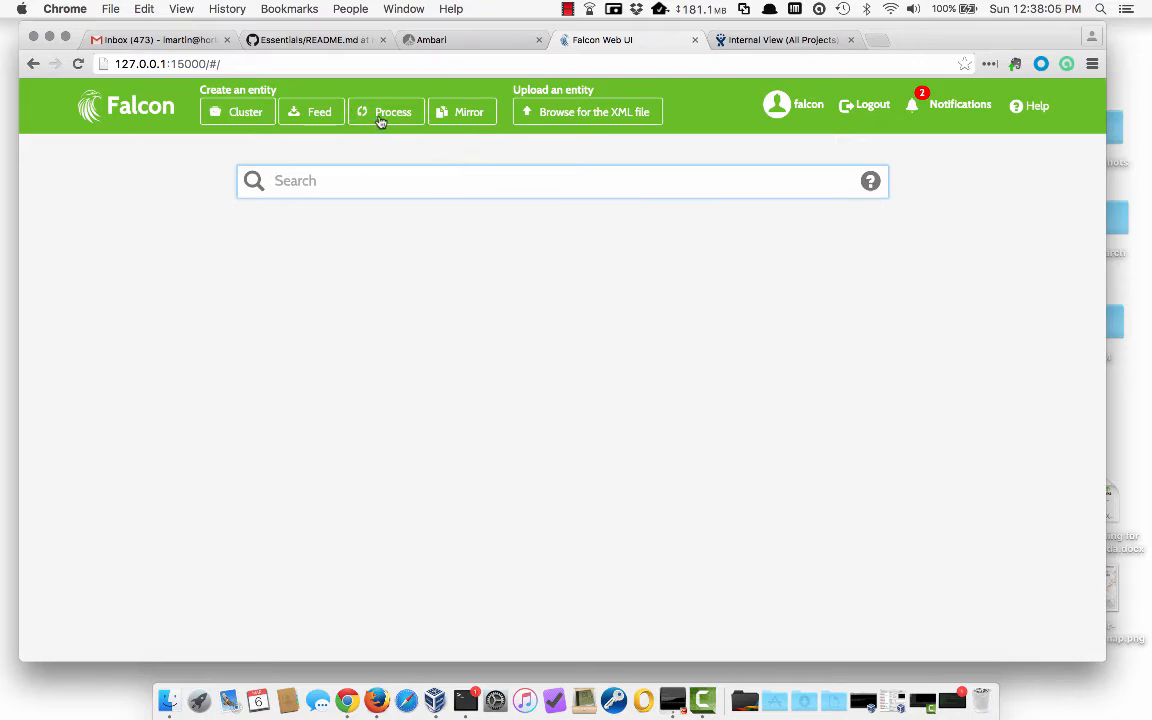
- Start the MirrorTest mirror with primaryCluster as source and the user's home folder as source path
{"action": "left_click", "coordinate": [451, 115]}
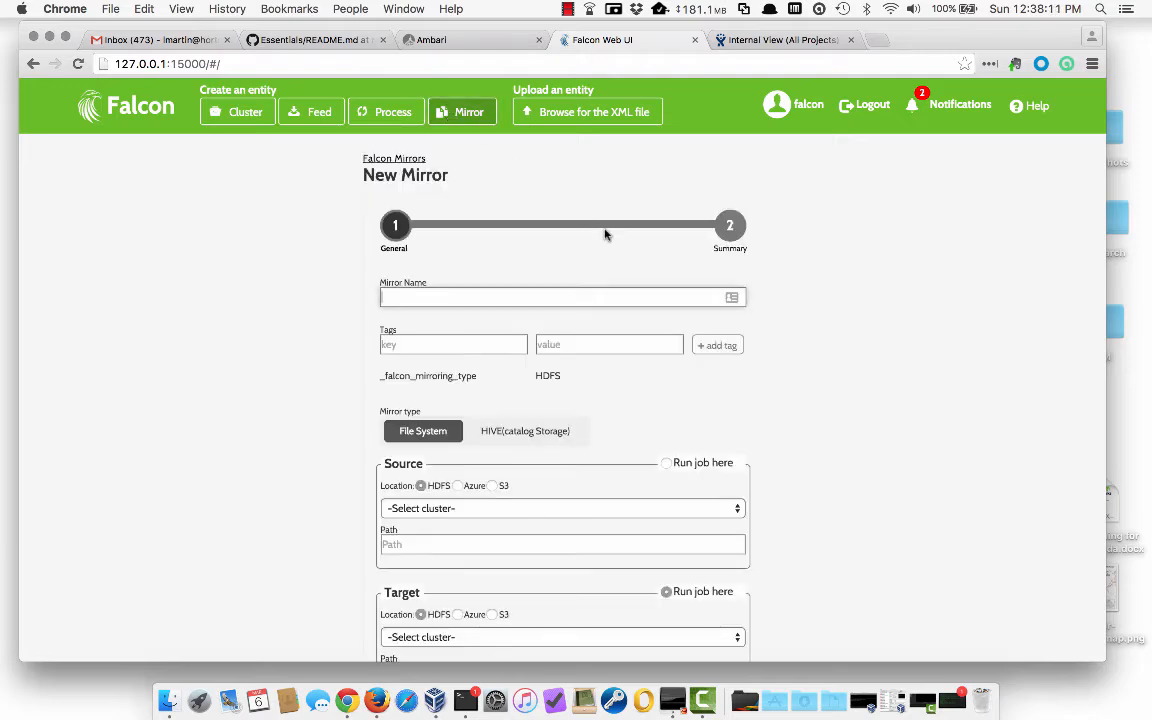
{"action": "type", "text": "MirrorTest"}
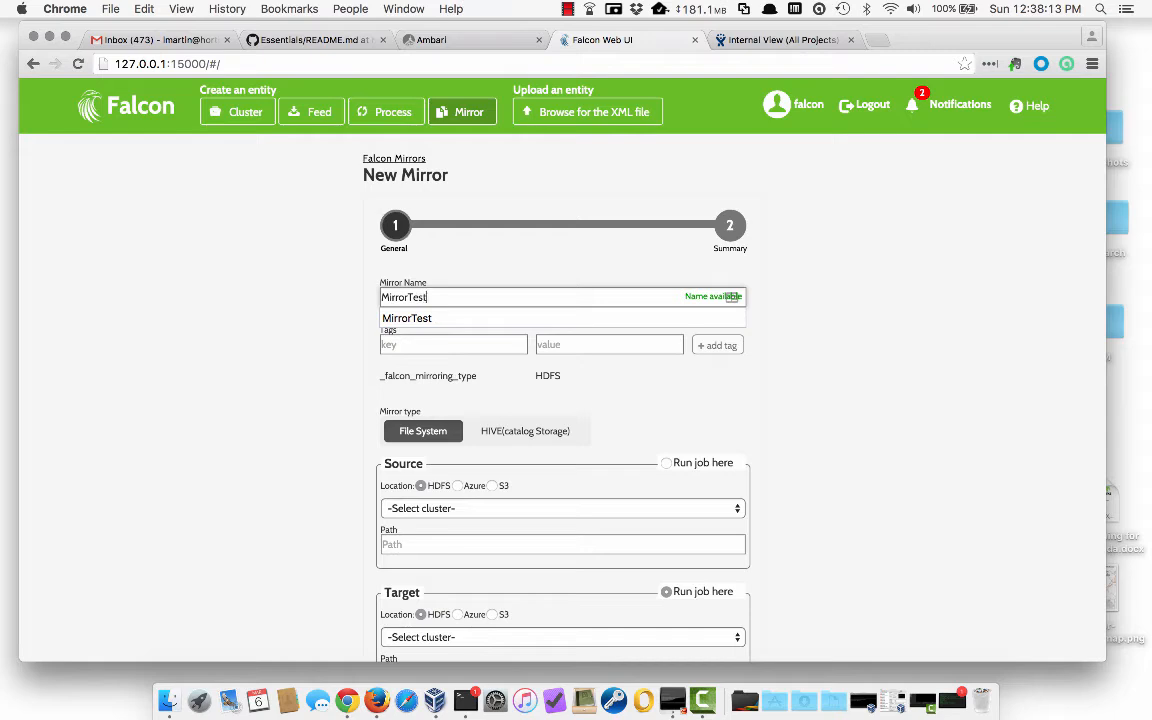
{"action": "key", "text": "Tab"}
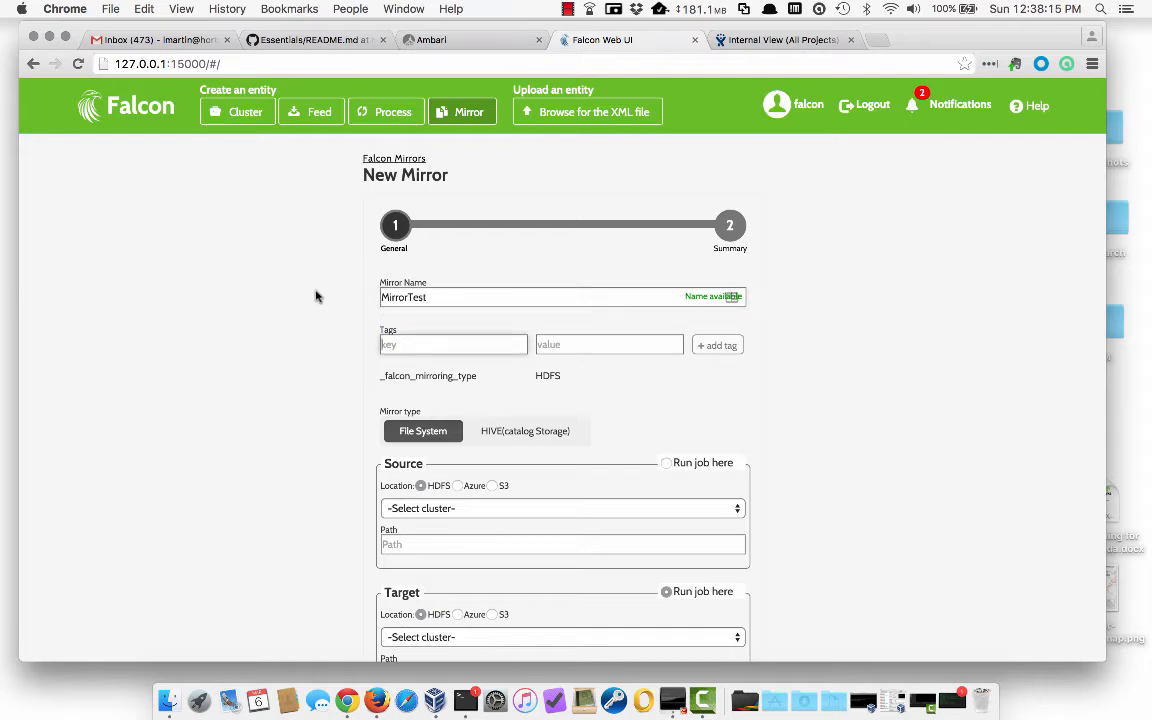
{"action": "scroll", "coordinate": [316, 296], "scroll_direction": "down", "scroll_amount": 5}
{"action": "left_click", "coordinate": [445, 278]}
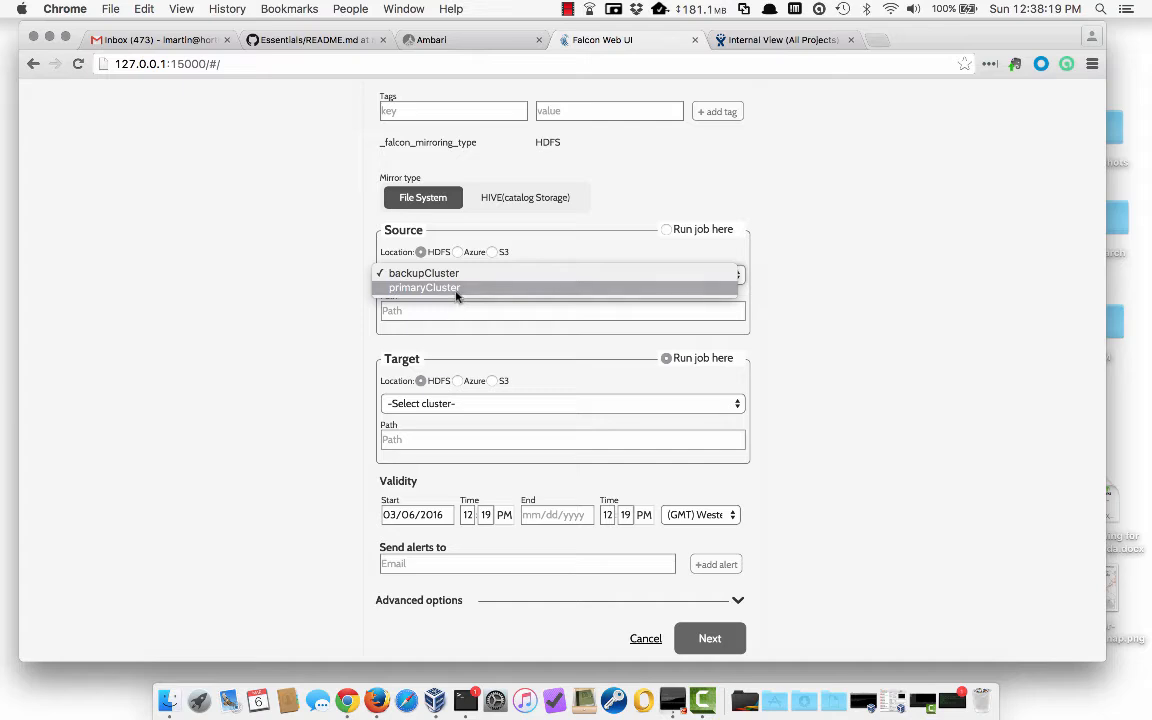
{"action": "left_click", "coordinate": [456, 288]}
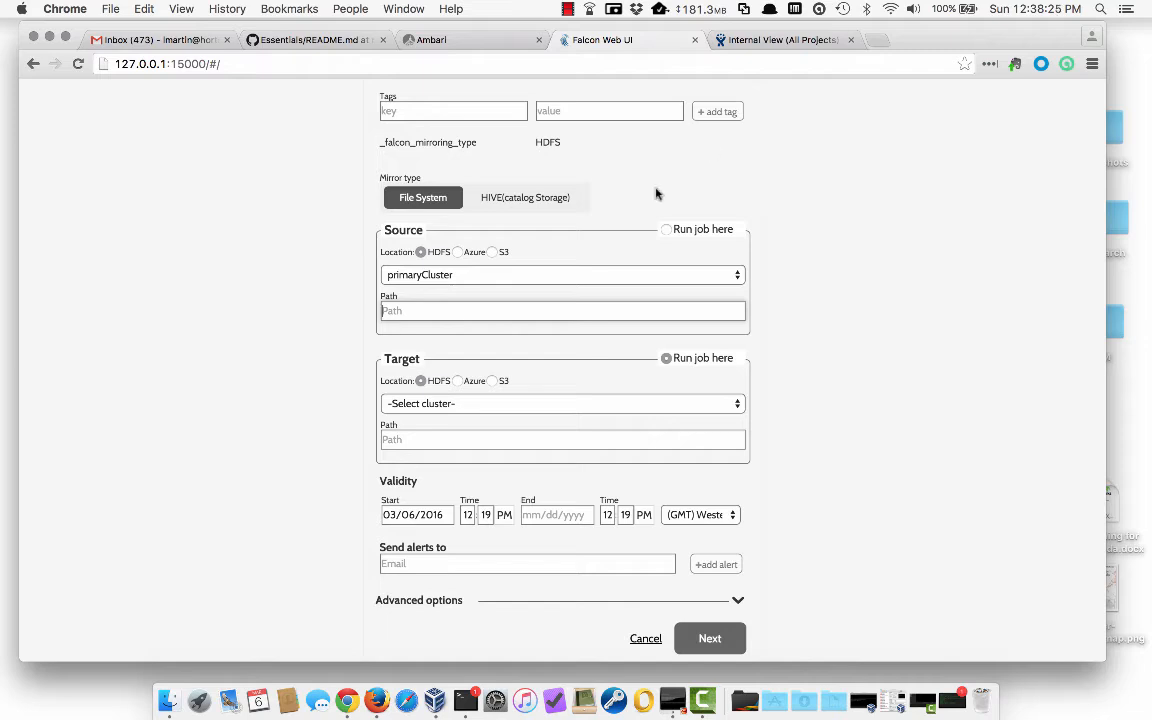
{"action": "type", "text": "/"}
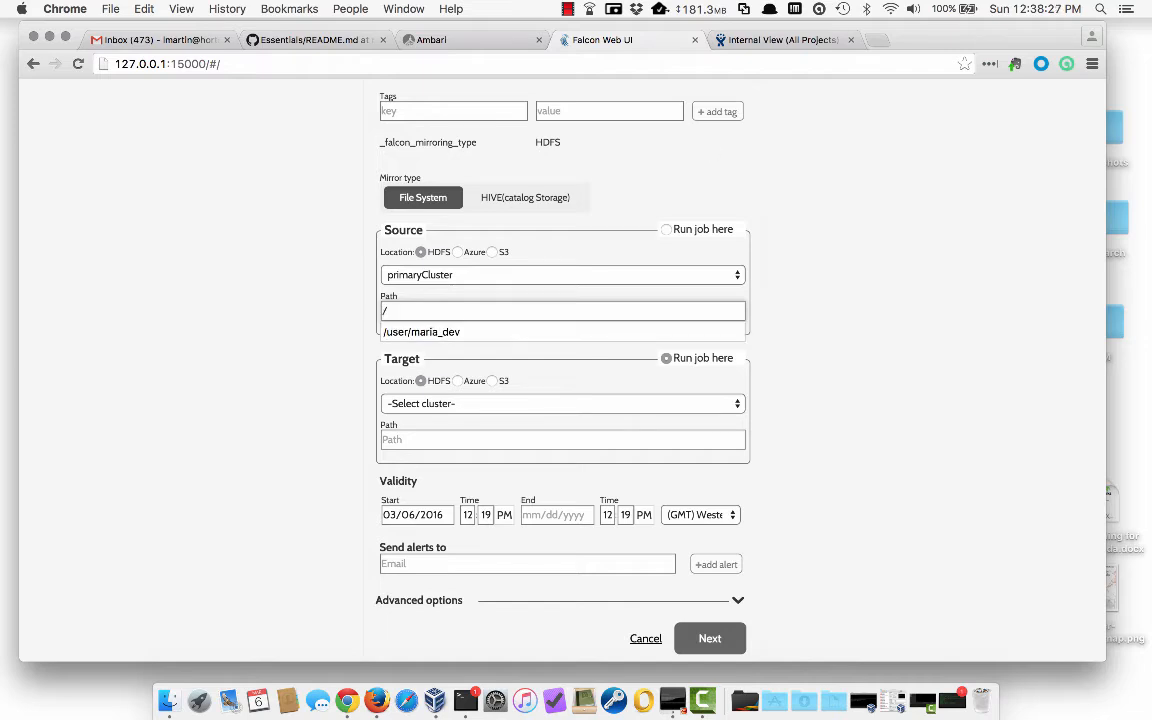
{"action": "type", "text": "user/maria_dev"}
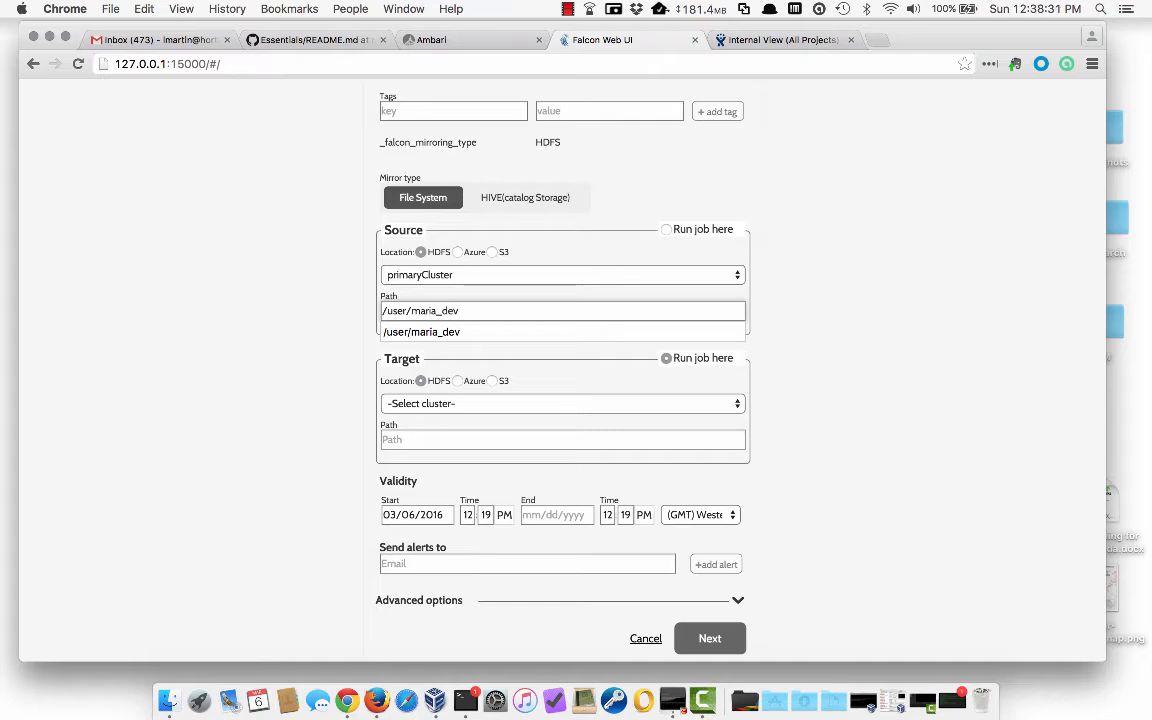
{"action": "left_click", "coordinate": [827, 324]}
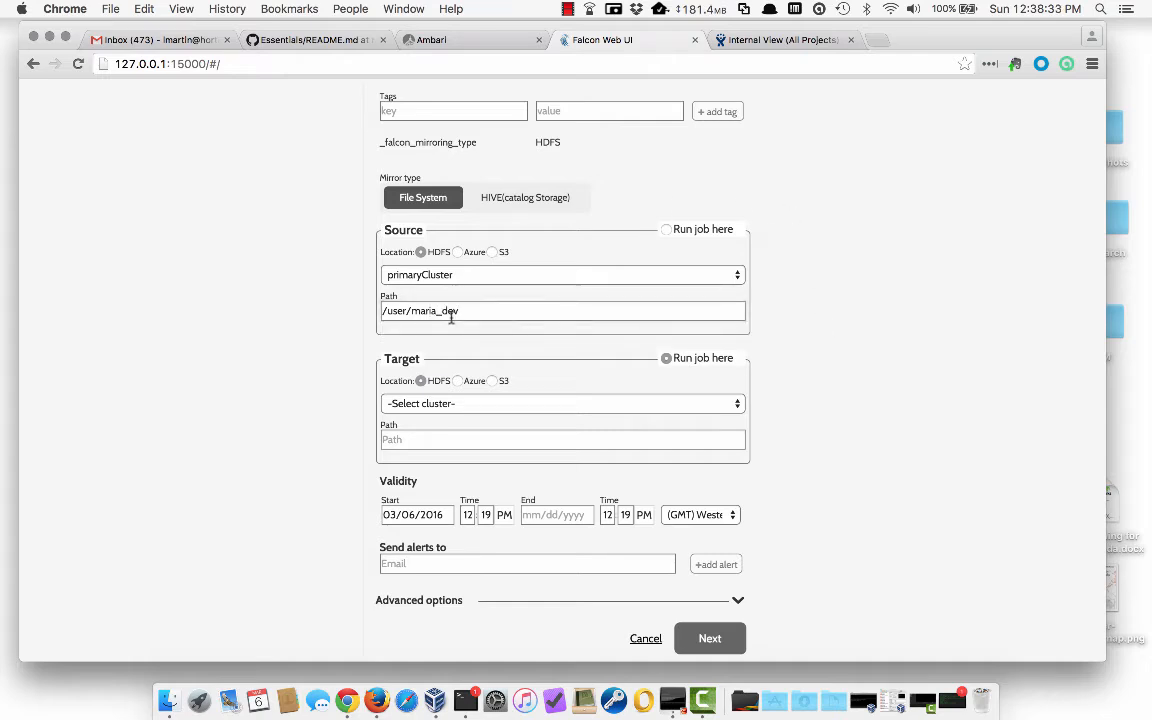
- Set backupCluster as the target cluster with target path /fakeDestCluster
{"action": "scroll", "coordinate": [806, 368], "scroll_direction": "down", "scroll_amount": 2}
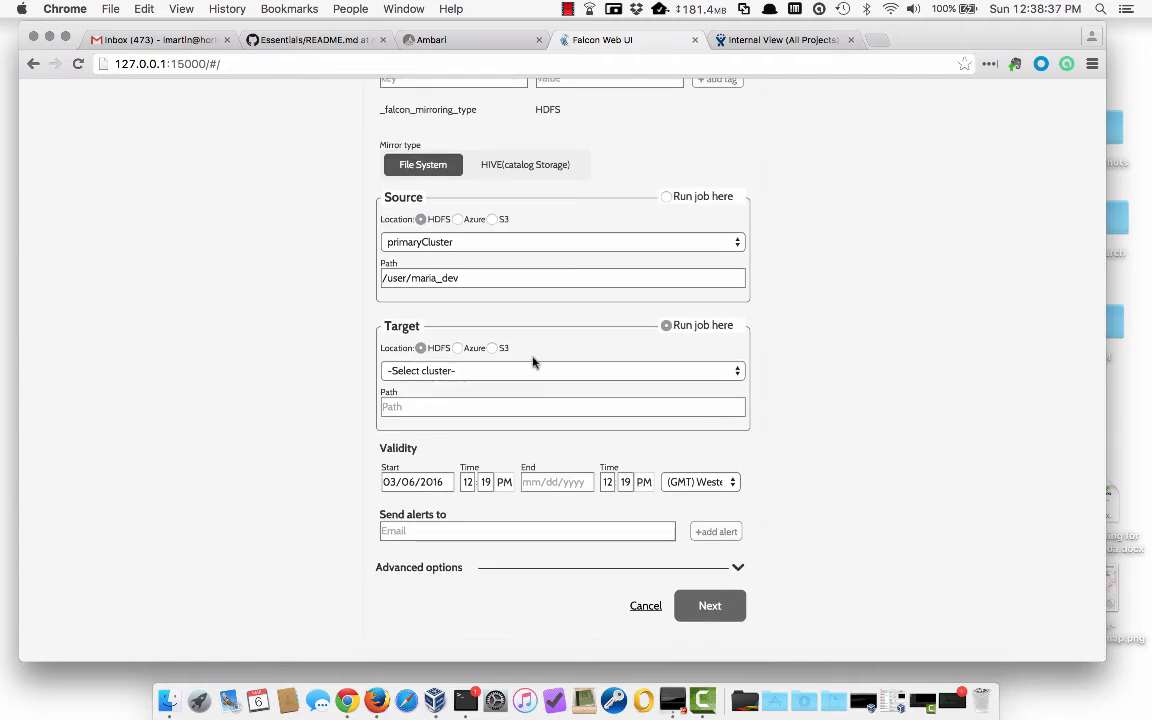
{"action": "left_click", "coordinate": [463, 375]}
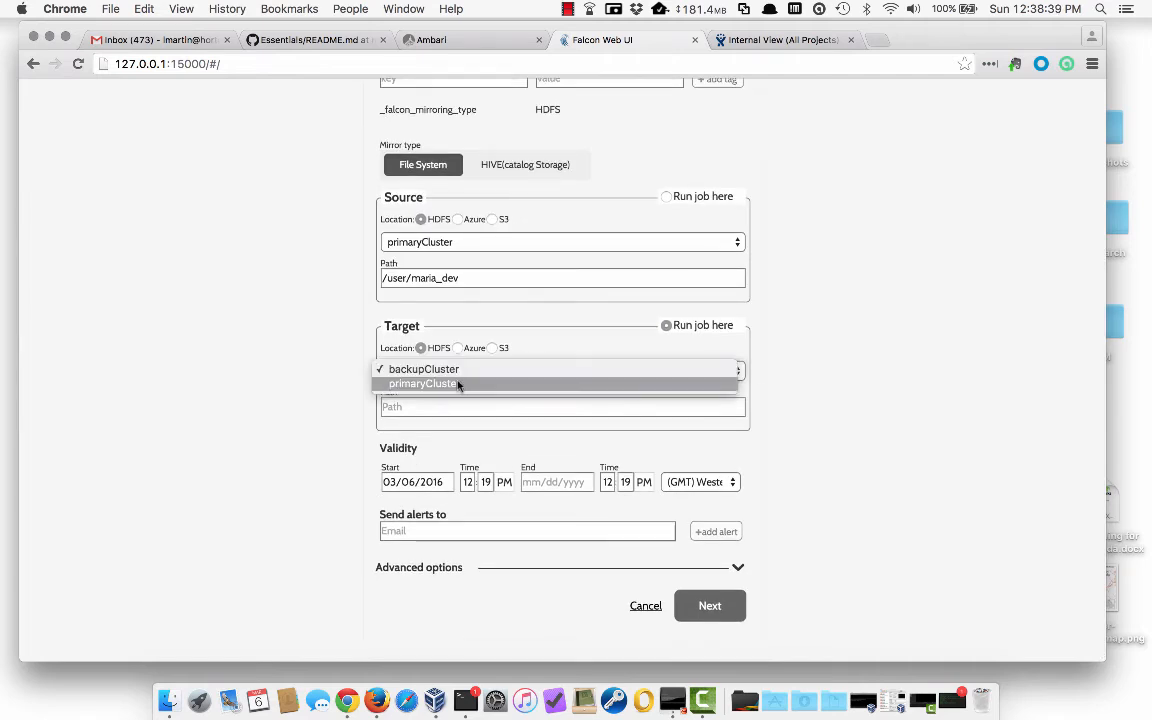
{"action": "left_click", "coordinate": [457, 372]}
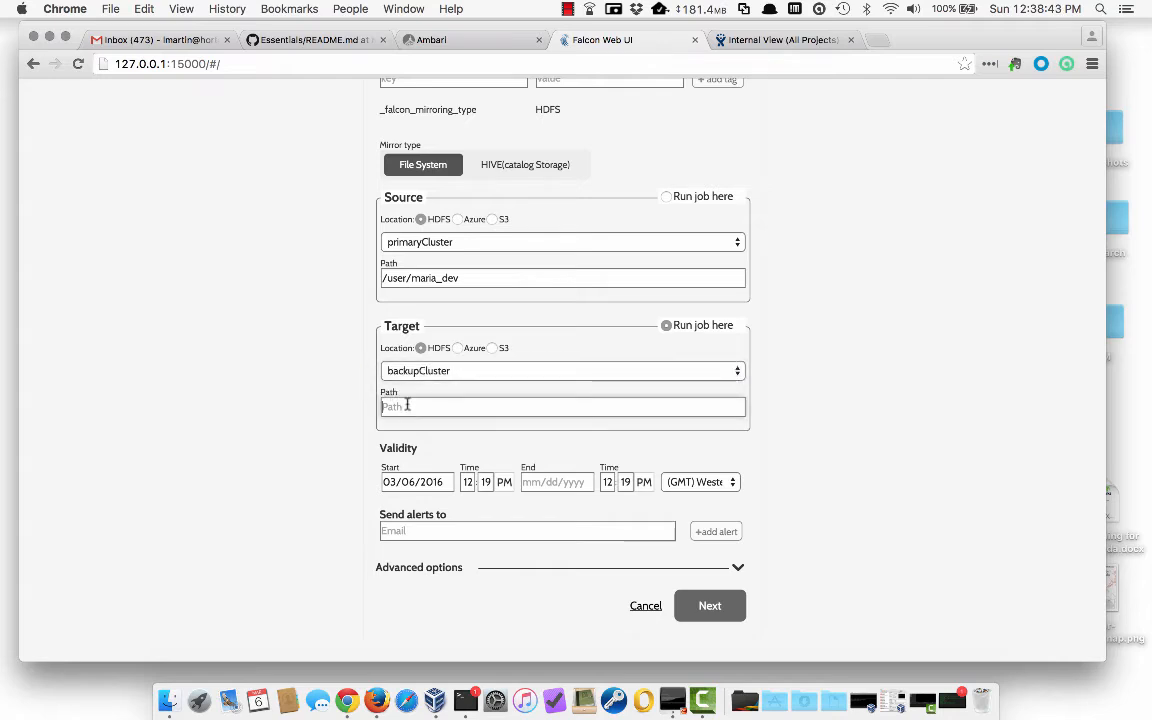
{"action": "left_click", "coordinate": [407, 406]}
{"action": "type", "text": "/fake"}
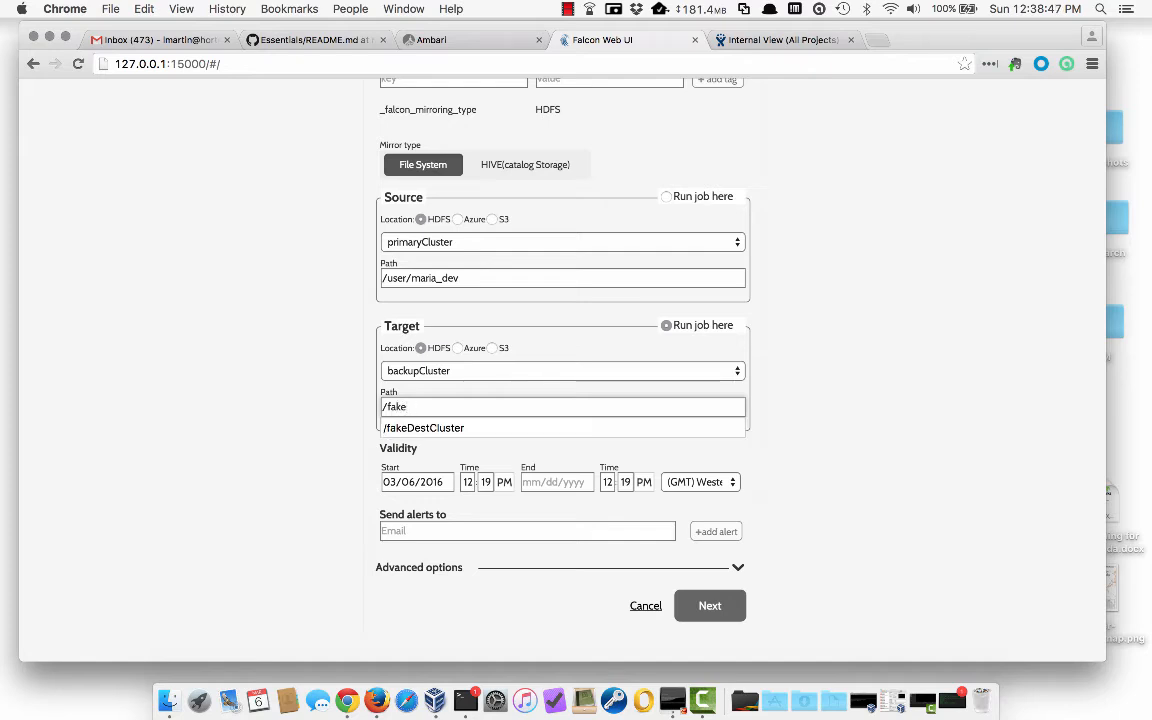
{"action": "left_click", "coordinate": [420, 427]}
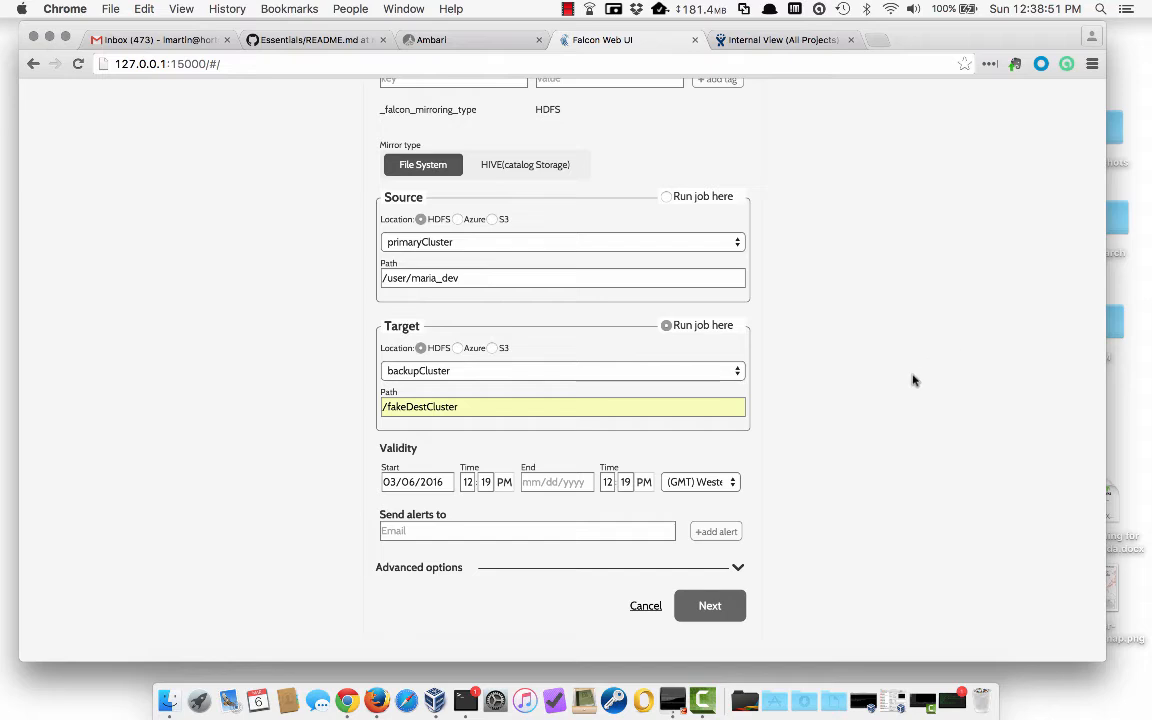
{"action": "scroll", "coordinate": [882, 373], "scroll_direction": "down", "scroll_amount": 1}
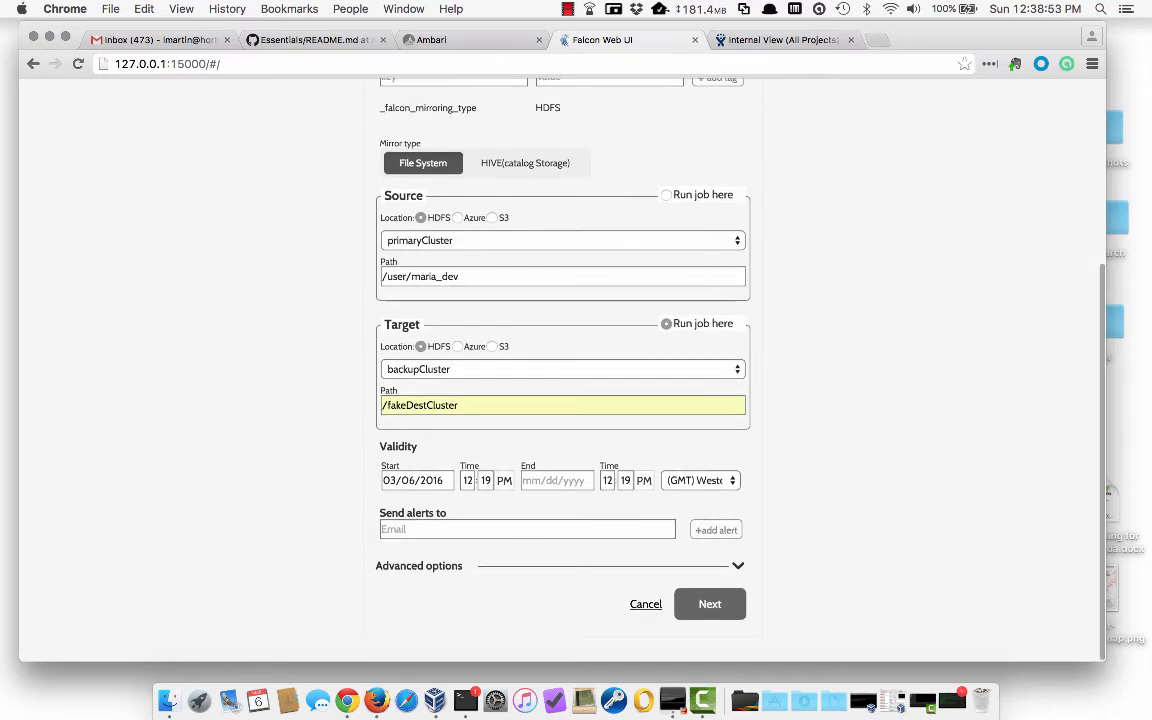
- End the MirrorTest validity on 03/08/2016 and save the mirror from its summary
{"action": "left_click", "coordinate": [548, 480]}
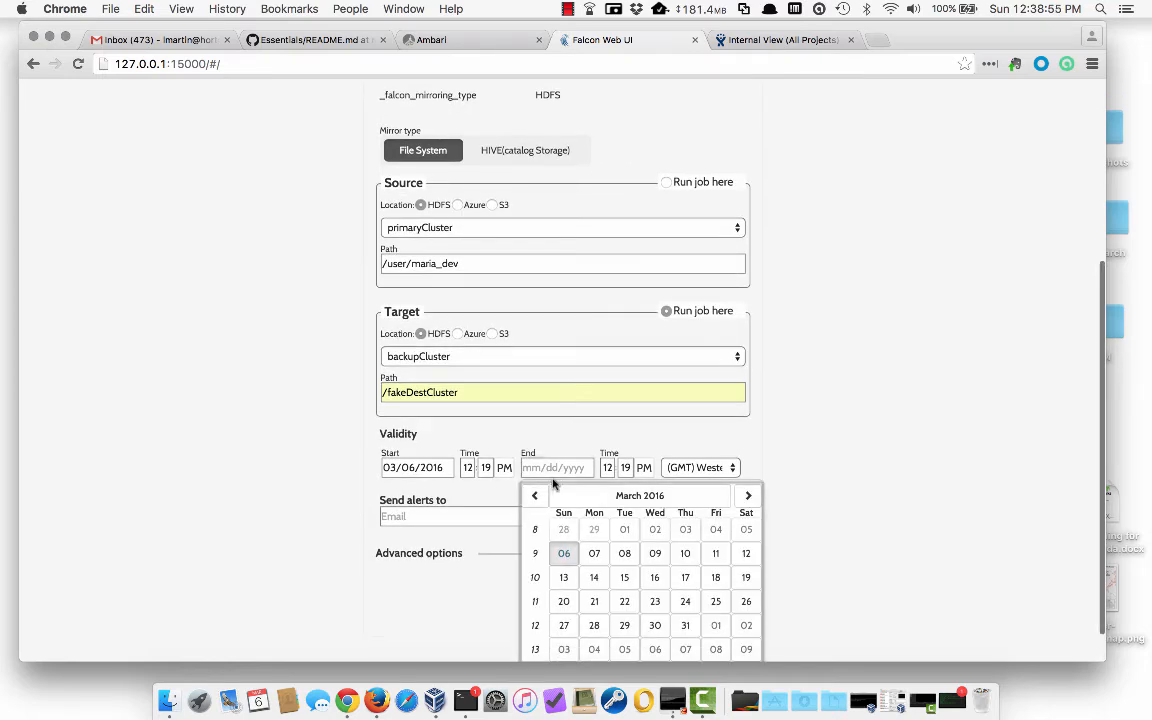
{"action": "scroll", "coordinate": [842, 432], "scroll_direction": "down", "scroll_amount": 2}
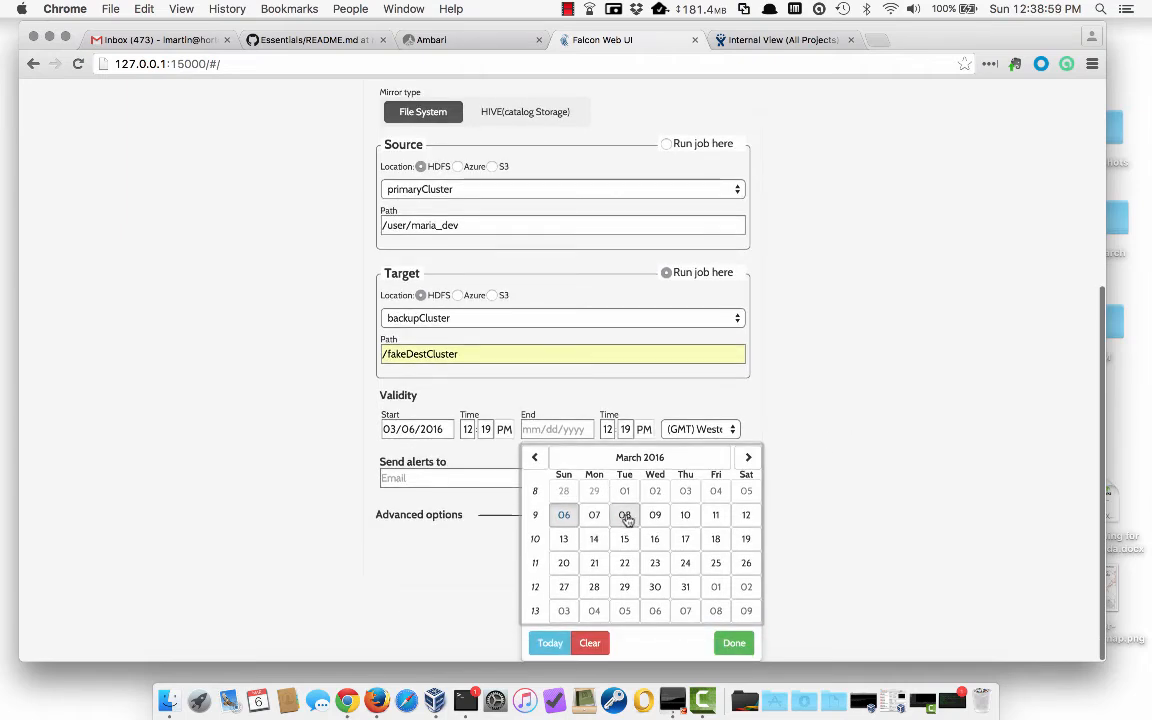
{"action": "left_click", "coordinate": [625, 515]}
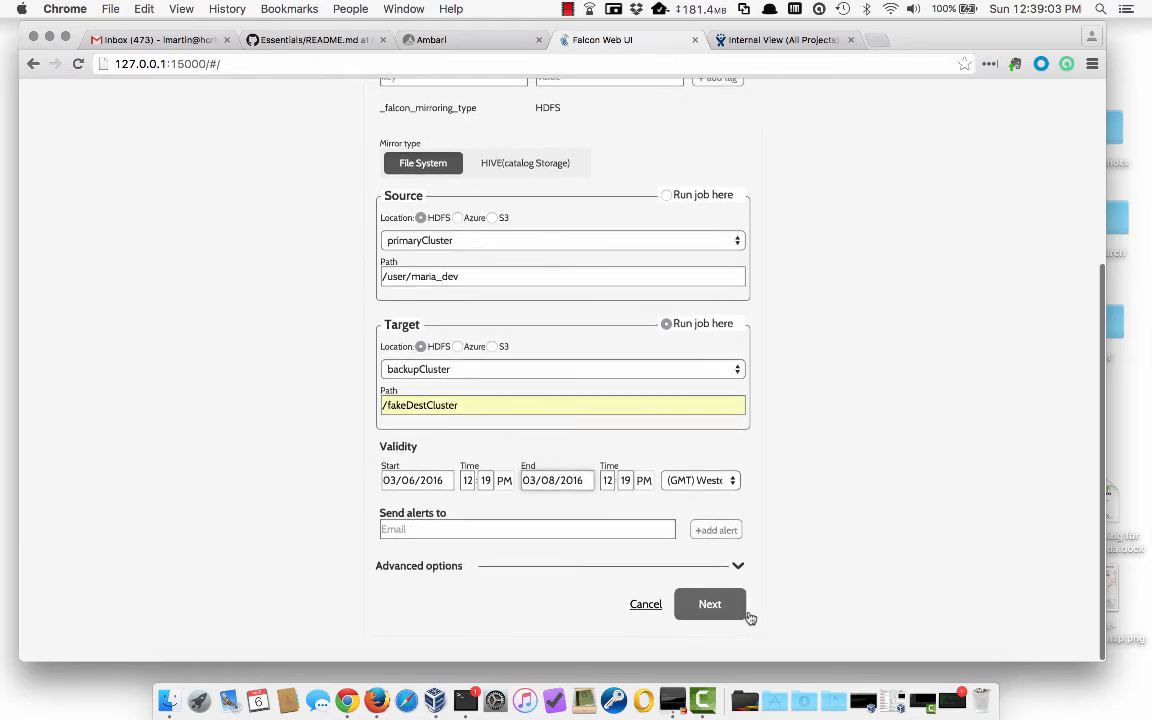
{"action": "left_click", "coordinate": [710, 605]}
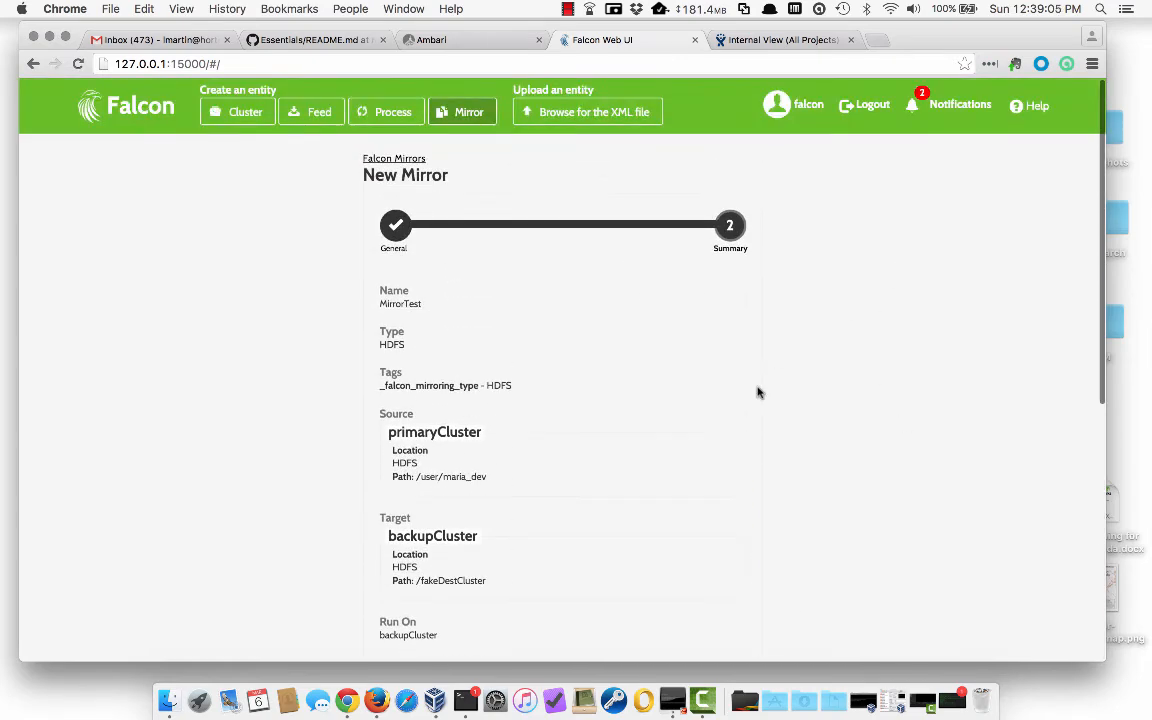
{"action": "scroll", "coordinate": [758, 392], "scroll_direction": "down", "scroll_amount": 5}
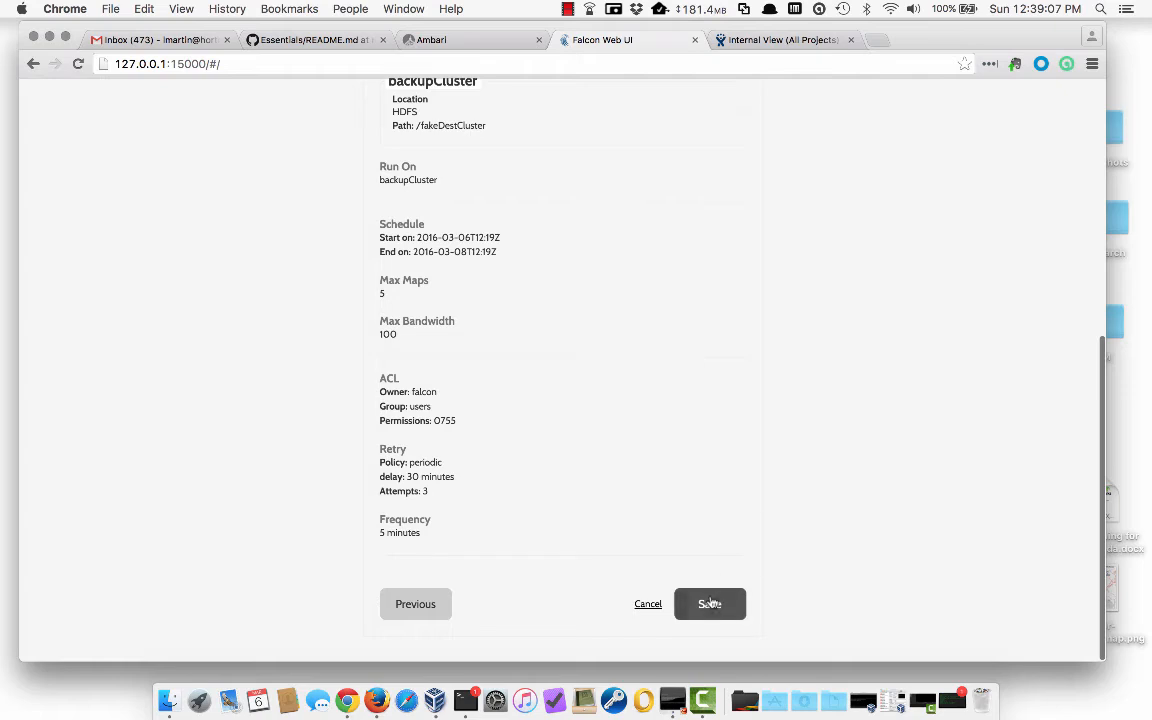
{"action": "left_click", "coordinate": [710, 604]}
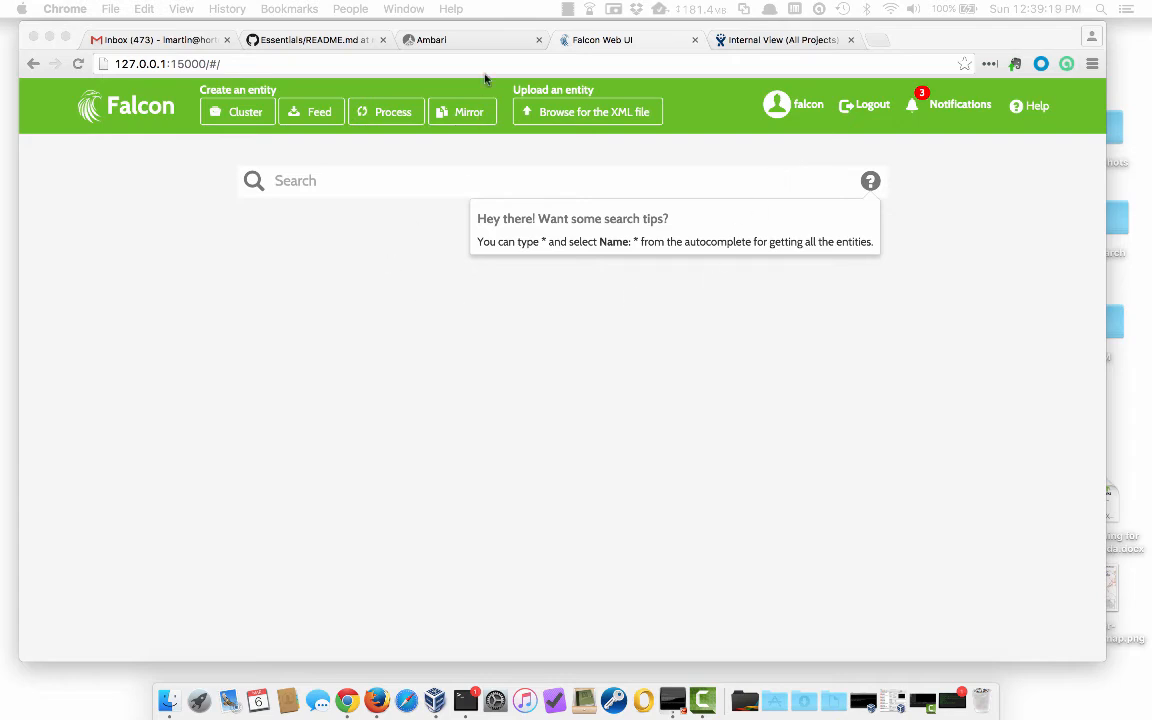
- Sign in to Ambari with the developer account's user name and password
{"action": "left_click", "coordinate": [487, 40]}
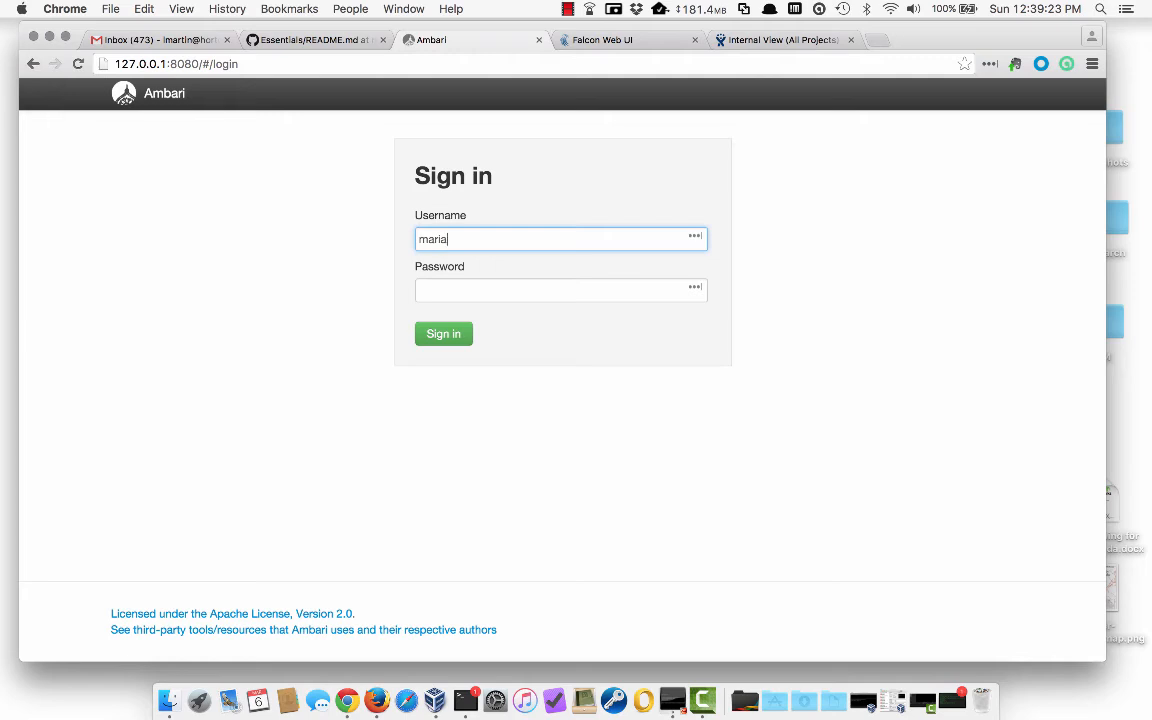
{"action": "type", "text": "maria_dev"}
{"action": "key", "text": "Tab"}
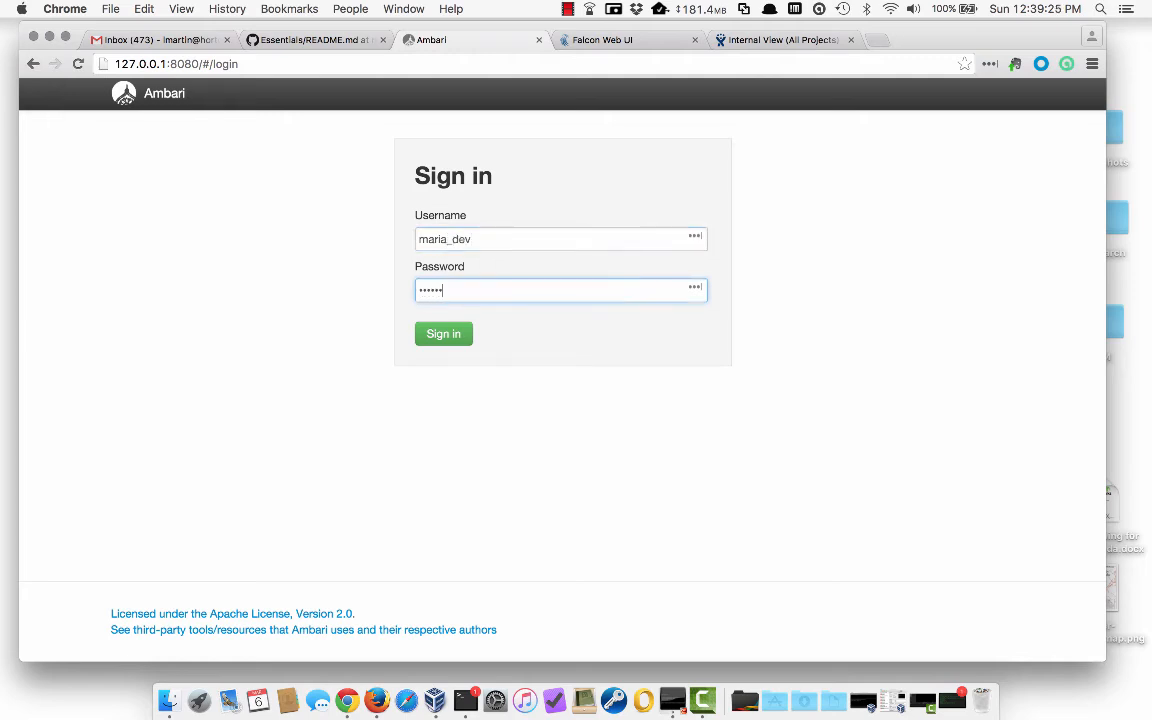
{"action": "type", "text": "maria_dev"}
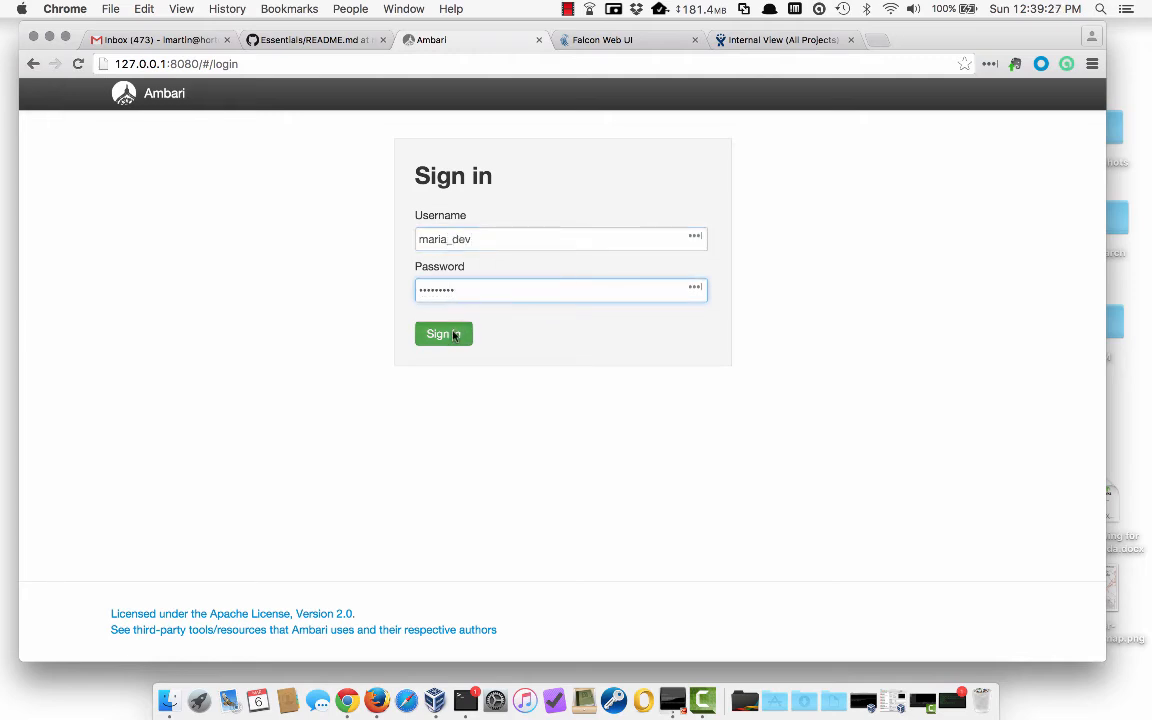
{"action": "left_click", "coordinate": [452, 335]}
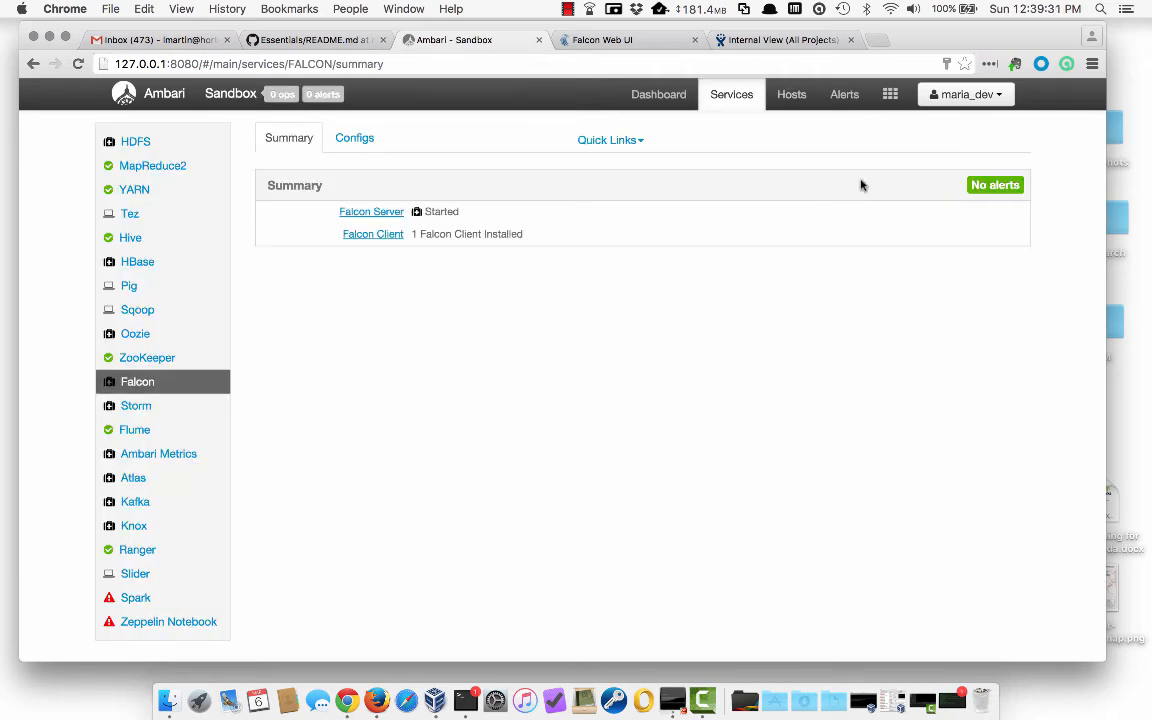
{"action": "left_click", "coordinate": [890, 94]}
- Create a folder named bogus in the user's HDFS home directory via HDFS Files
{"action": "left_click", "coordinate": [901, 149]}
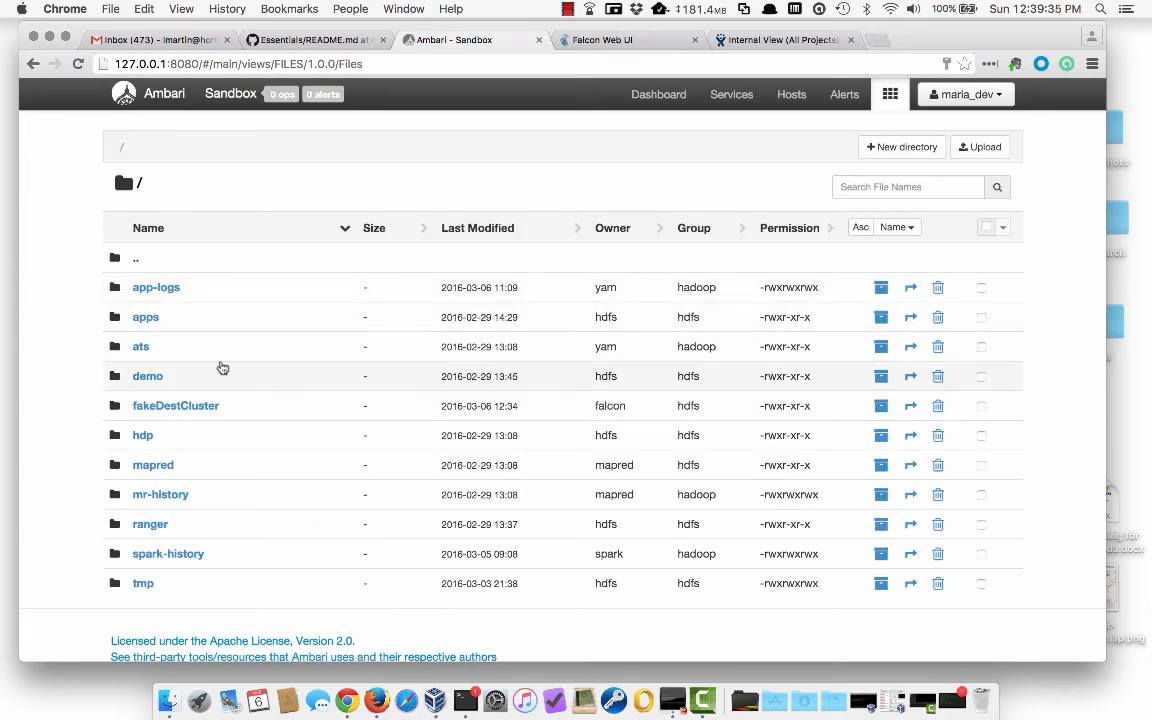
{"action": "scroll", "coordinate": [225, 390], "scroll_direction": "down", "scroll_amount": 3}
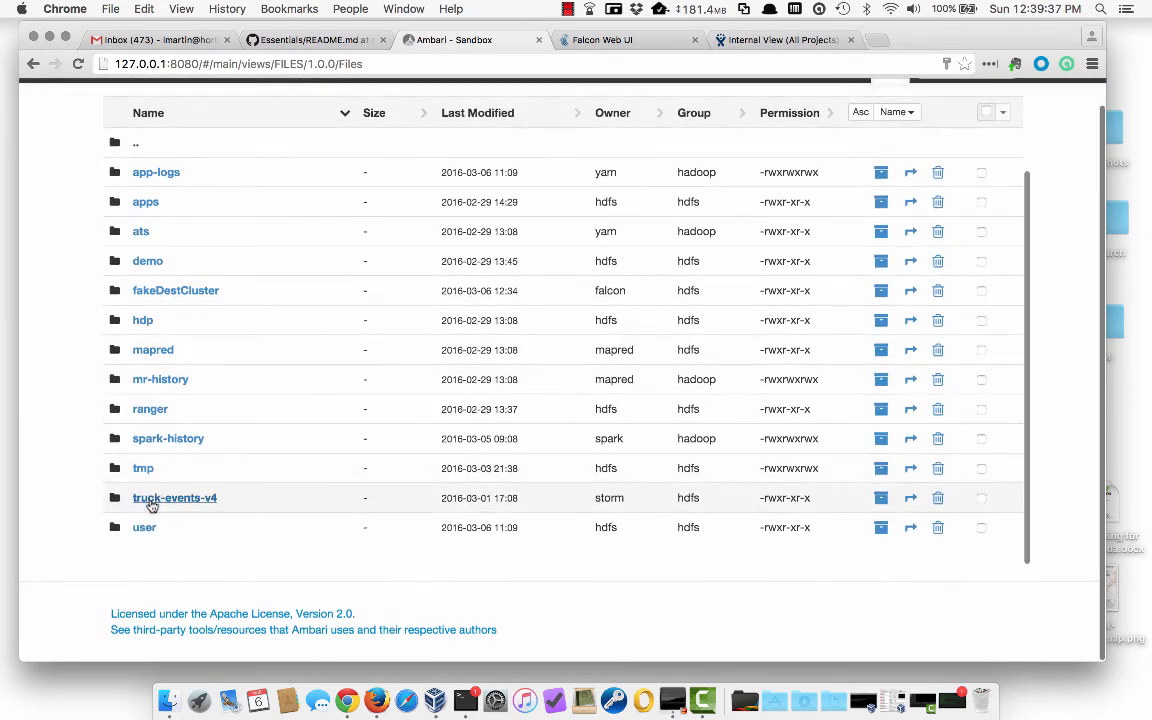
{"action": "left_click", "coordinate": [144, 523]}
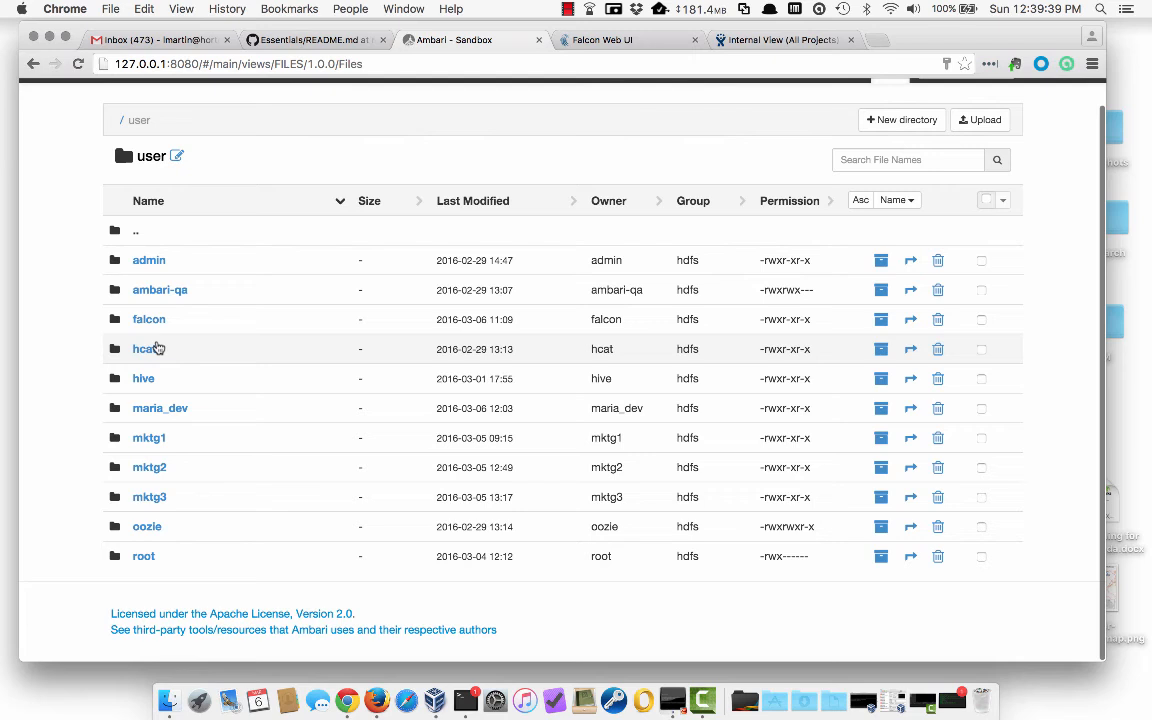
{"action": "left_click", "coordinate": [161, 408]}
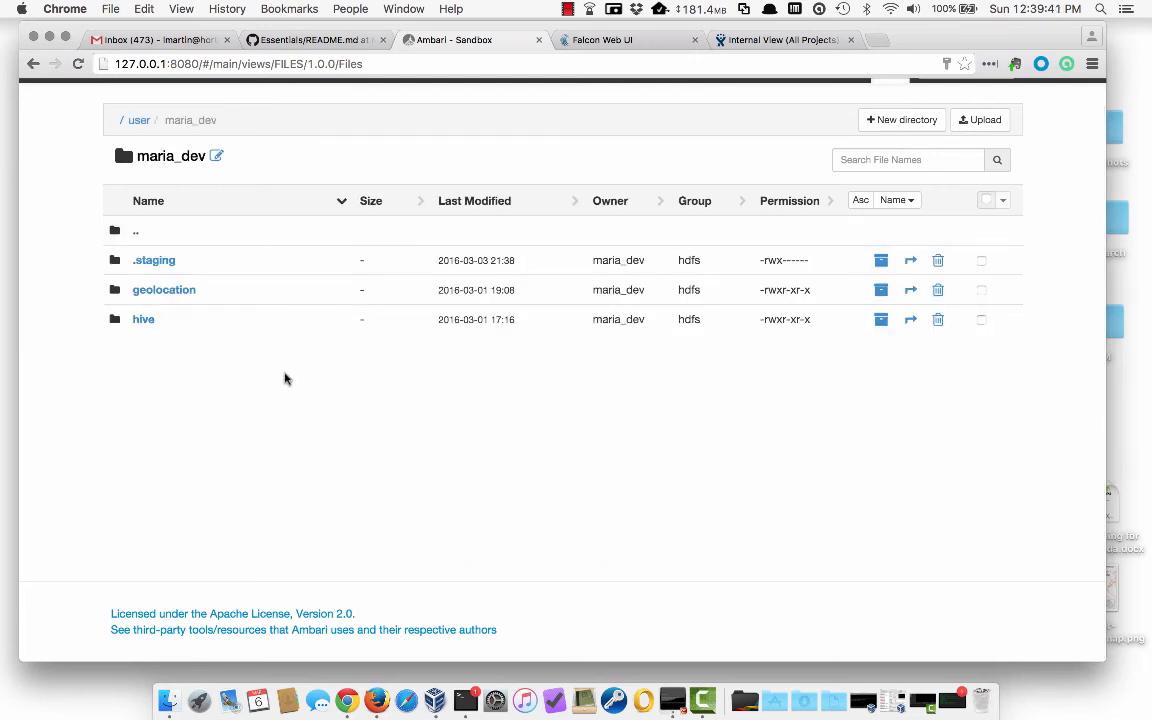
{"action": "left_click", "coordinate": [899, 120]}
{"action": "type", "text": "bogus"}
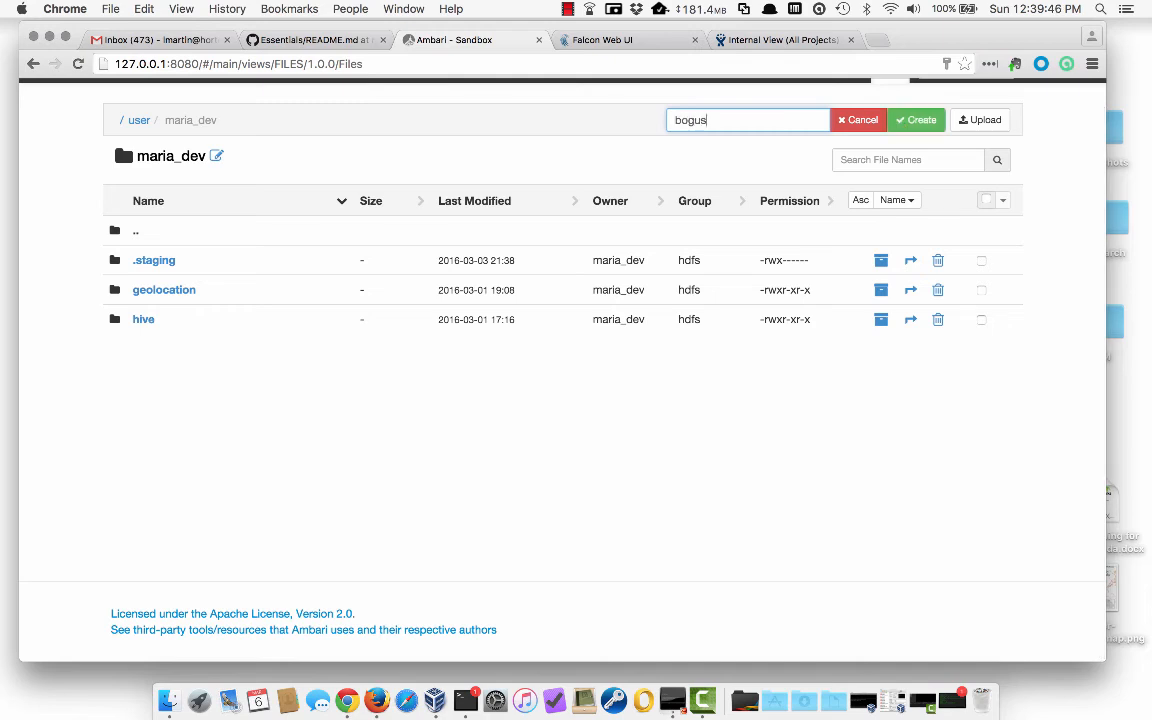
{"action": "left_click", "coordinate": [918, 120]}
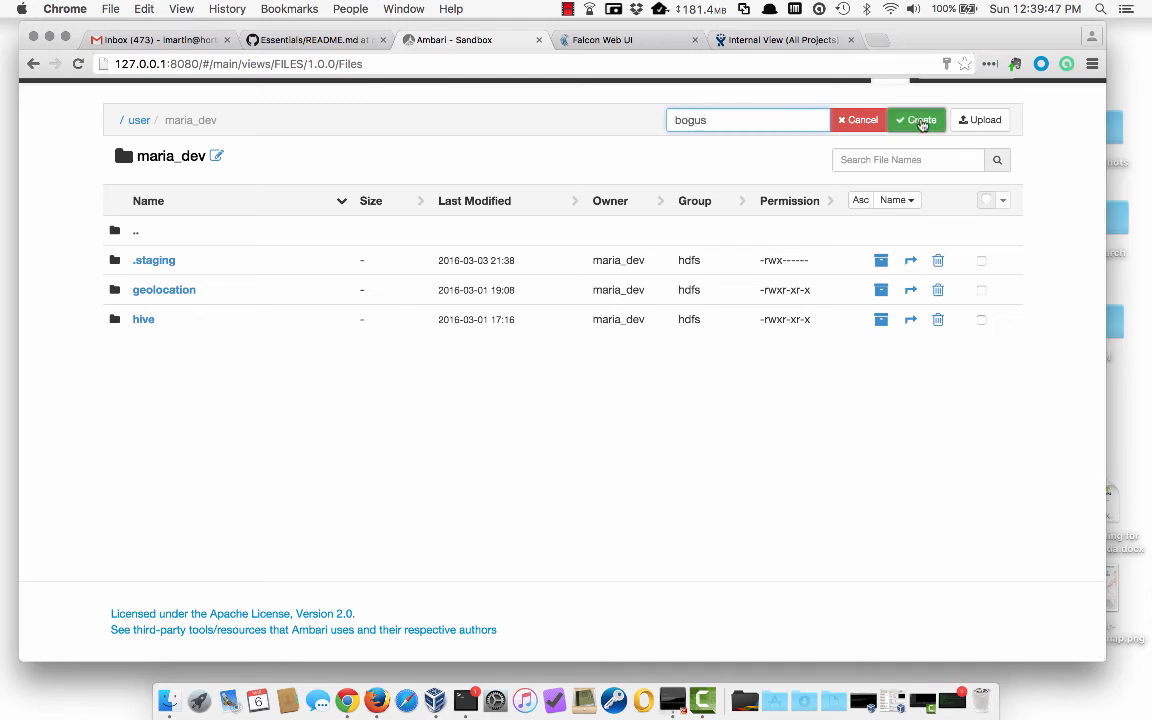
- Upload the local file Well.txt into the user's HDFS home folder
{"action": "left_click", "coordinate": [978, 122]}
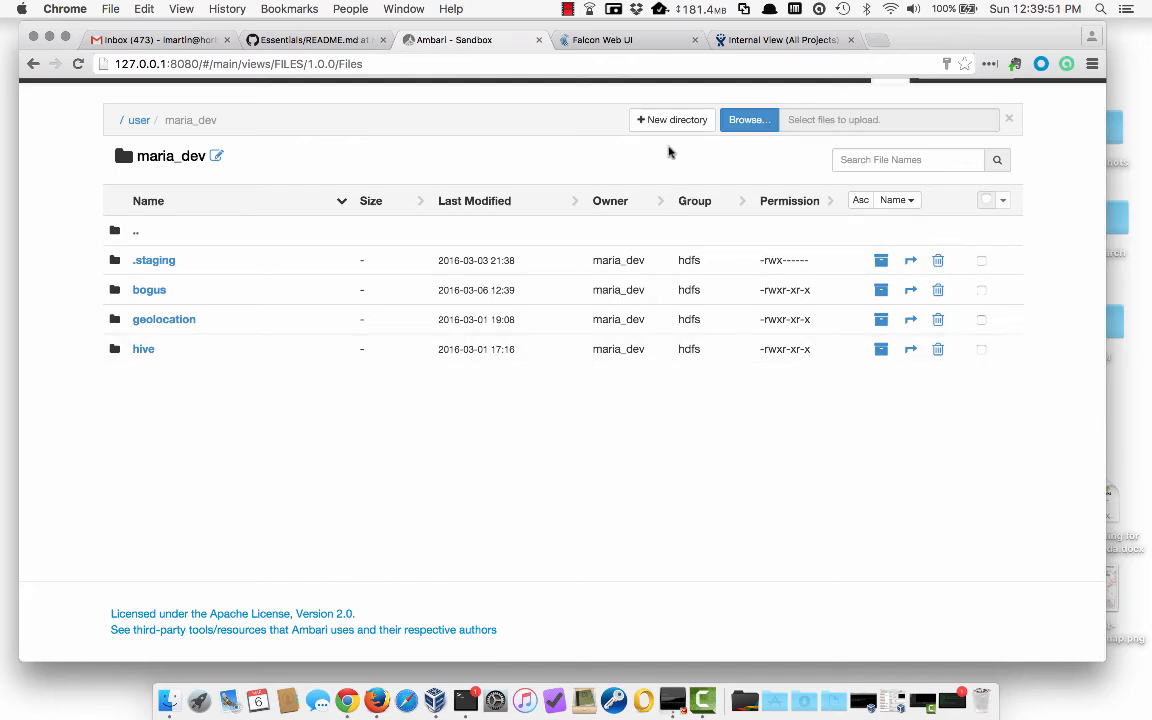
{"action": "left_click", "coordinate": [746, 120]}
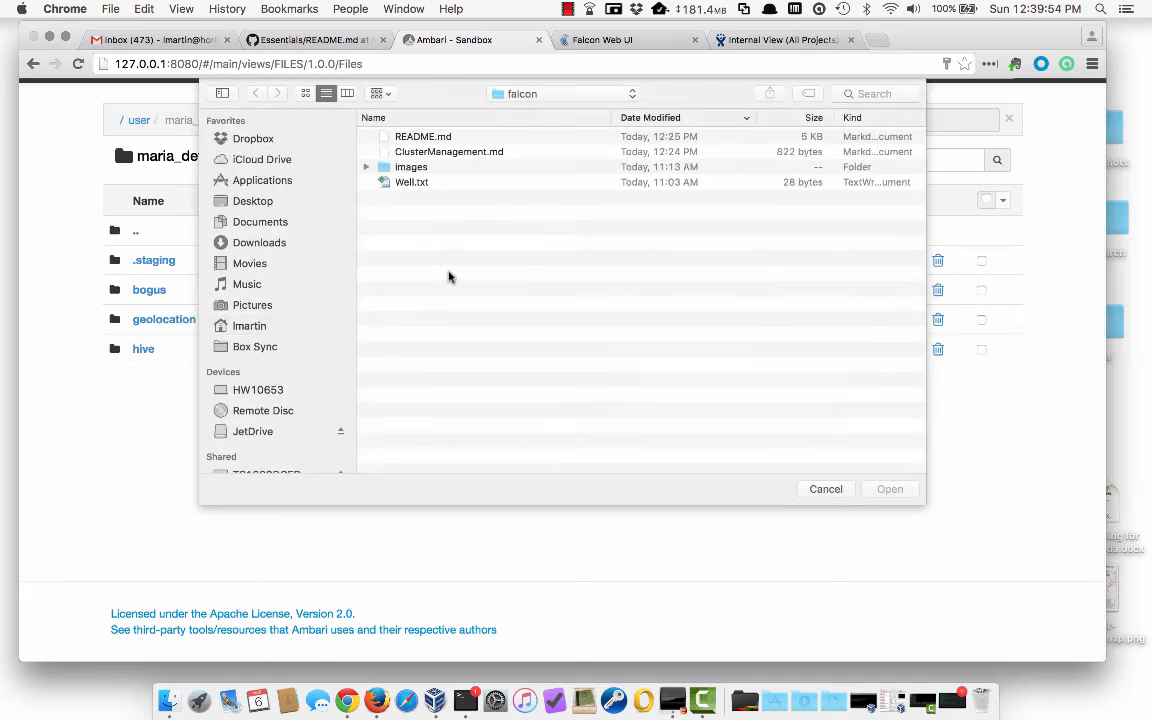
{"action": "left_click", "coordinate": [415, 184]}
{"action": "left_click", "coordinate": [887, 492]}
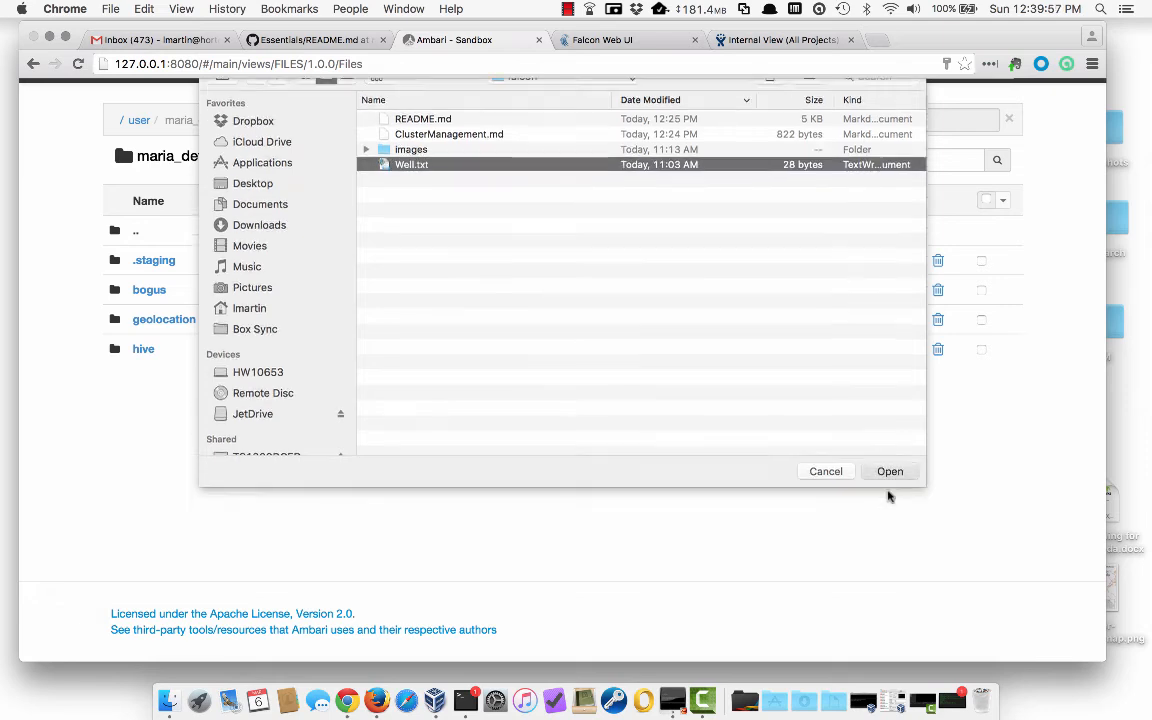
{"action": "left_click", "coordinate": [840, 121]}
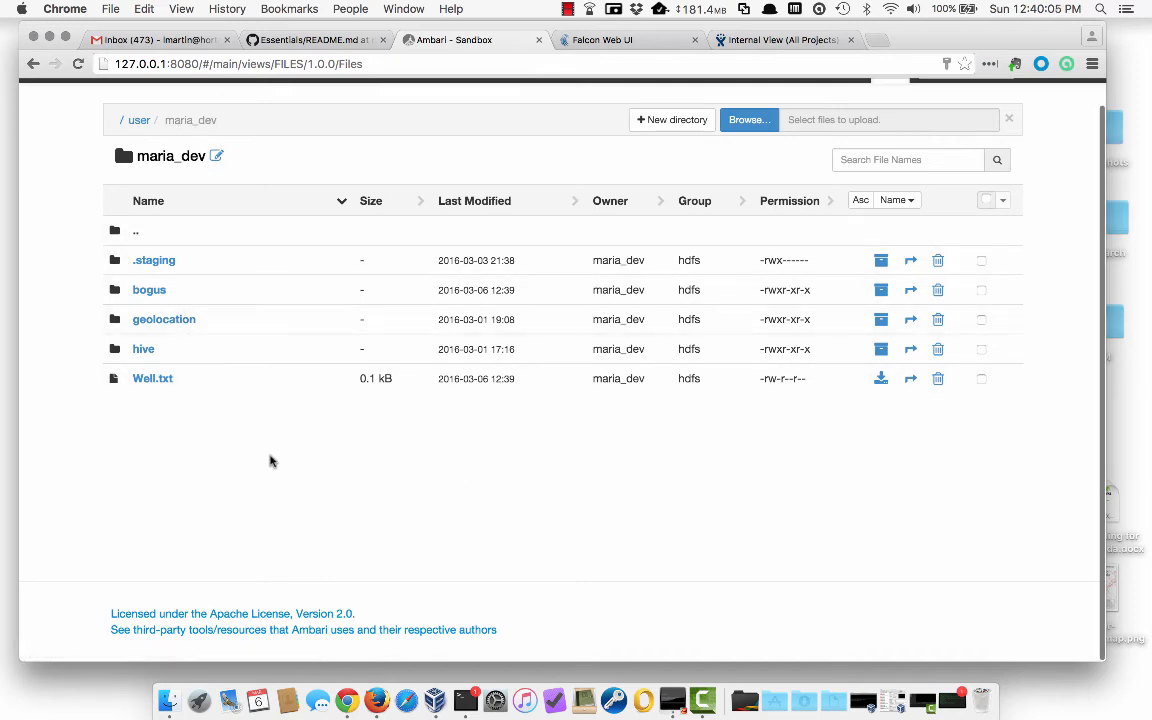
- Preview Well.txt's contents, then move the file into the bogus folder
{"action": "left_click", "coordinate": [158, 380]}
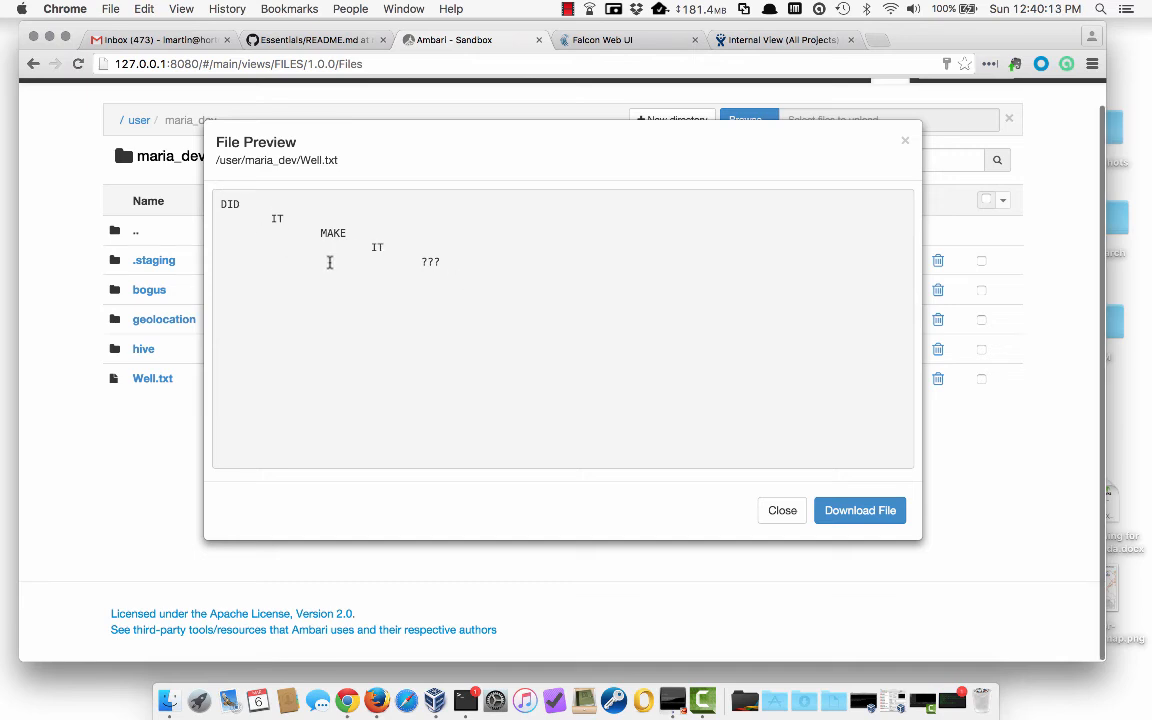
{"action": "left_click", "coordinate": [780, 510]}
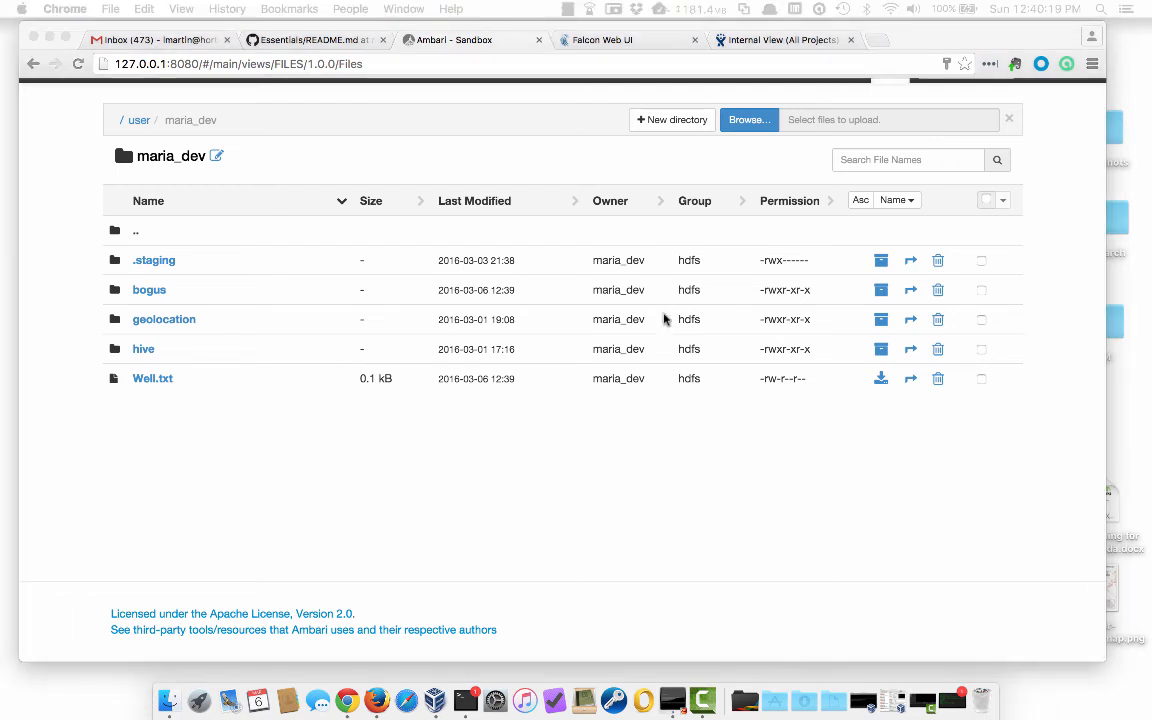
{"action": "left_click", "coordinate": [909, 381]}
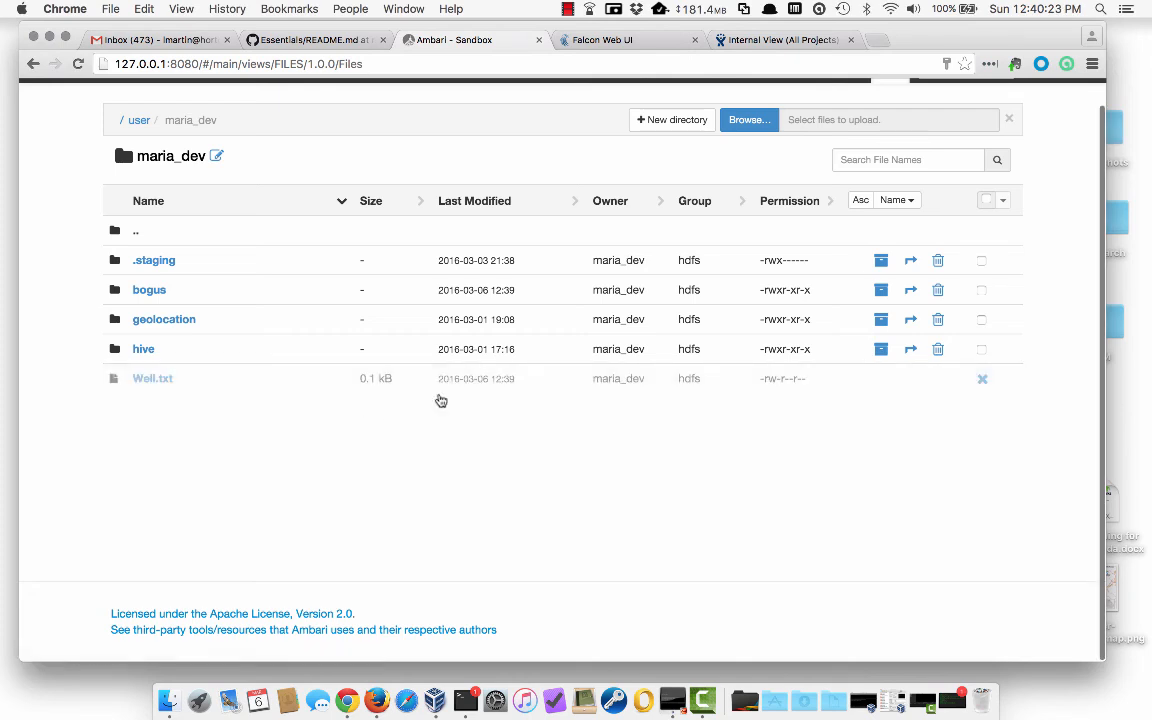
{"action": "left_click", "coordinate": [149, 290]}
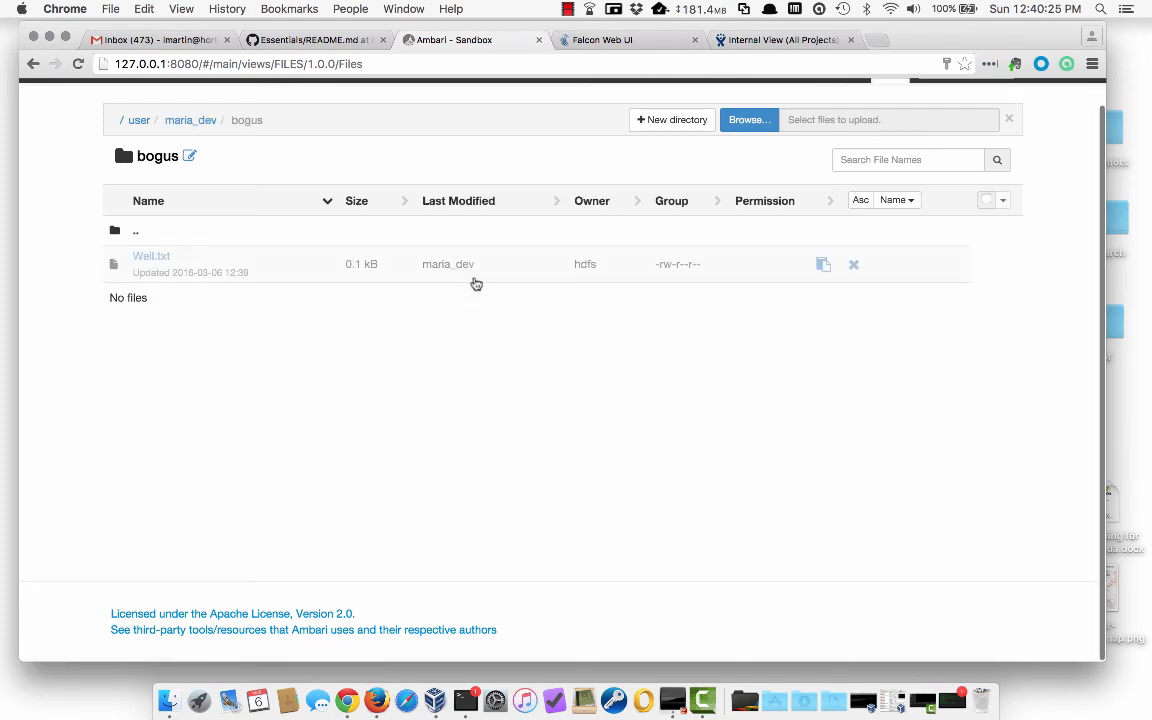
{"action": "left_click", "coordinate": [822, 264]}
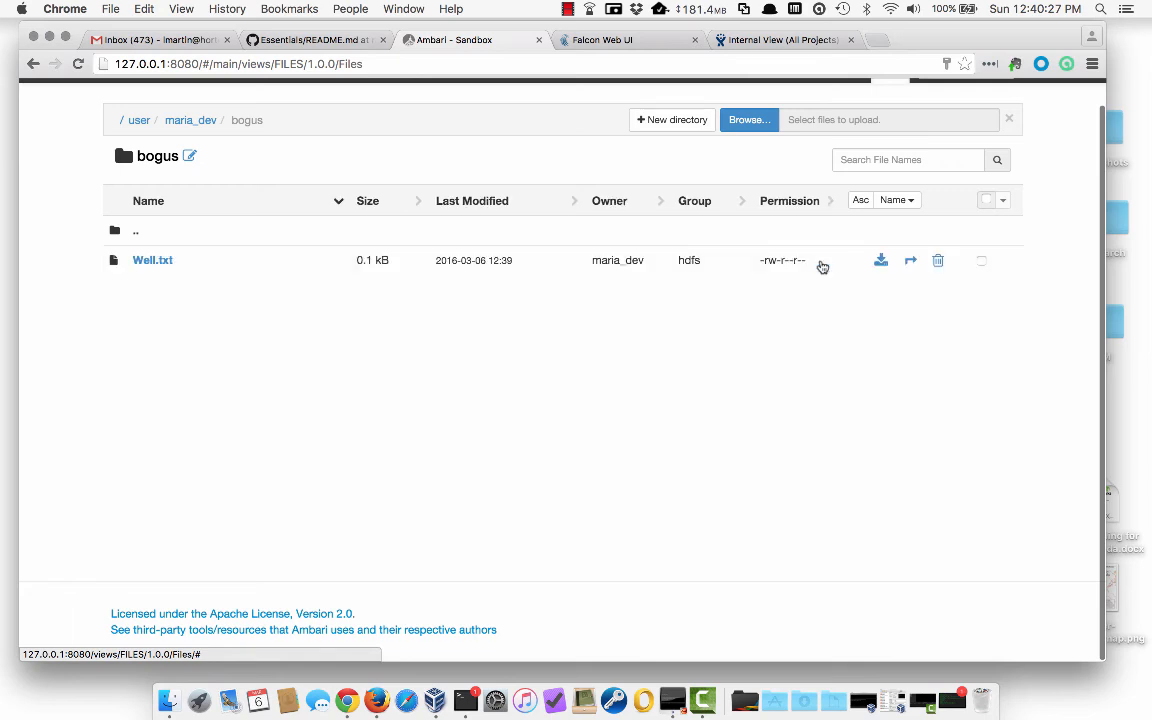
{"action": "scroll", "coordinate": [666, 450], "scroll_direction": "up", "scroll_amount": 1}
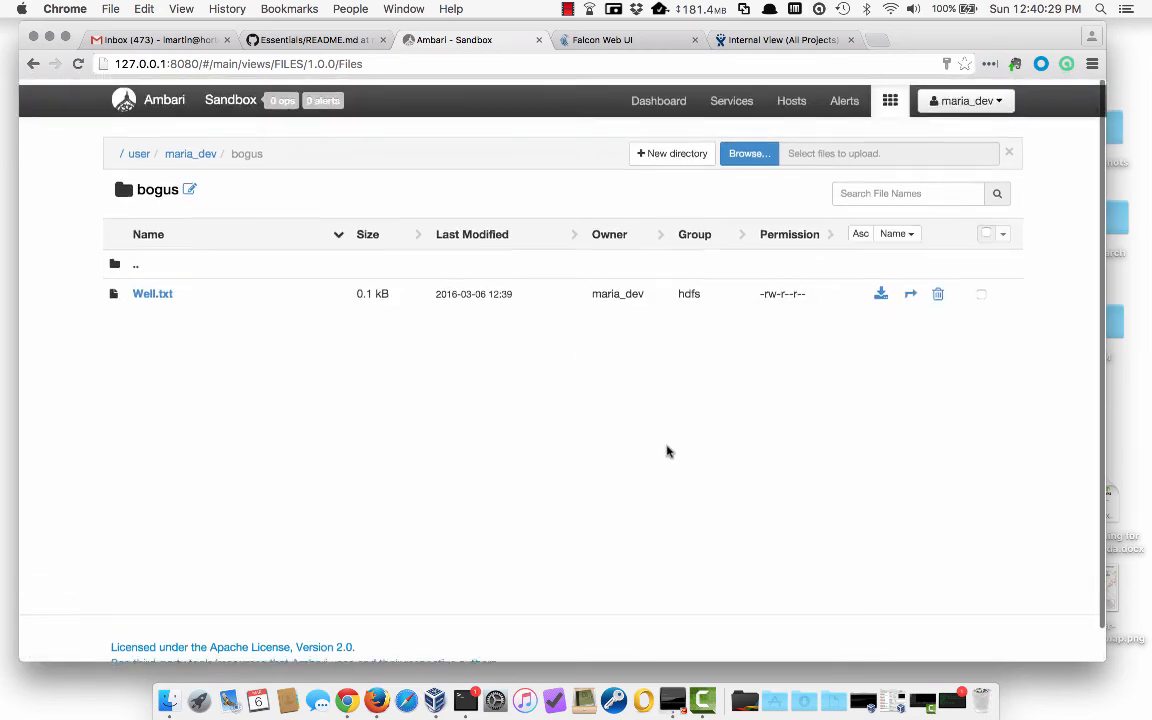
- Search Falcon entities for mirrortest and select the MirrorTest mirror row
{"action": "left_click", "coordinate": [625, 41]}
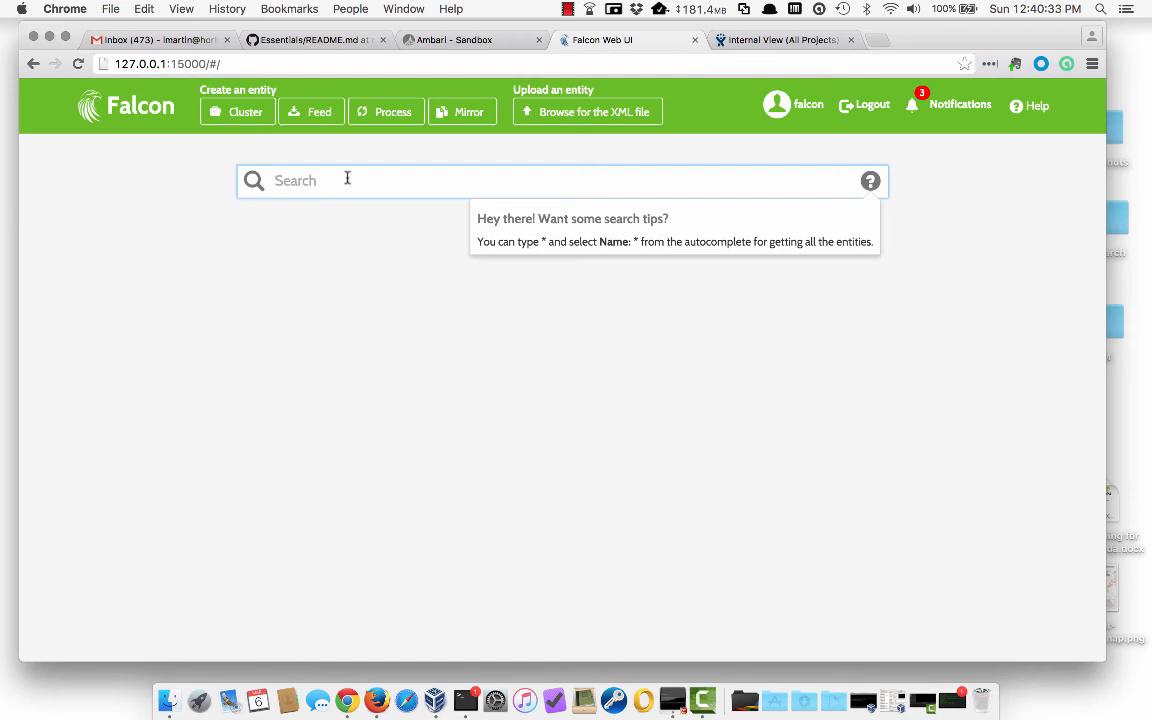
{"action": "type", "text": "miroor"}
{"action": "key", "text": "BackSpace"}
{"action": "key", "text": "BackSpace"}
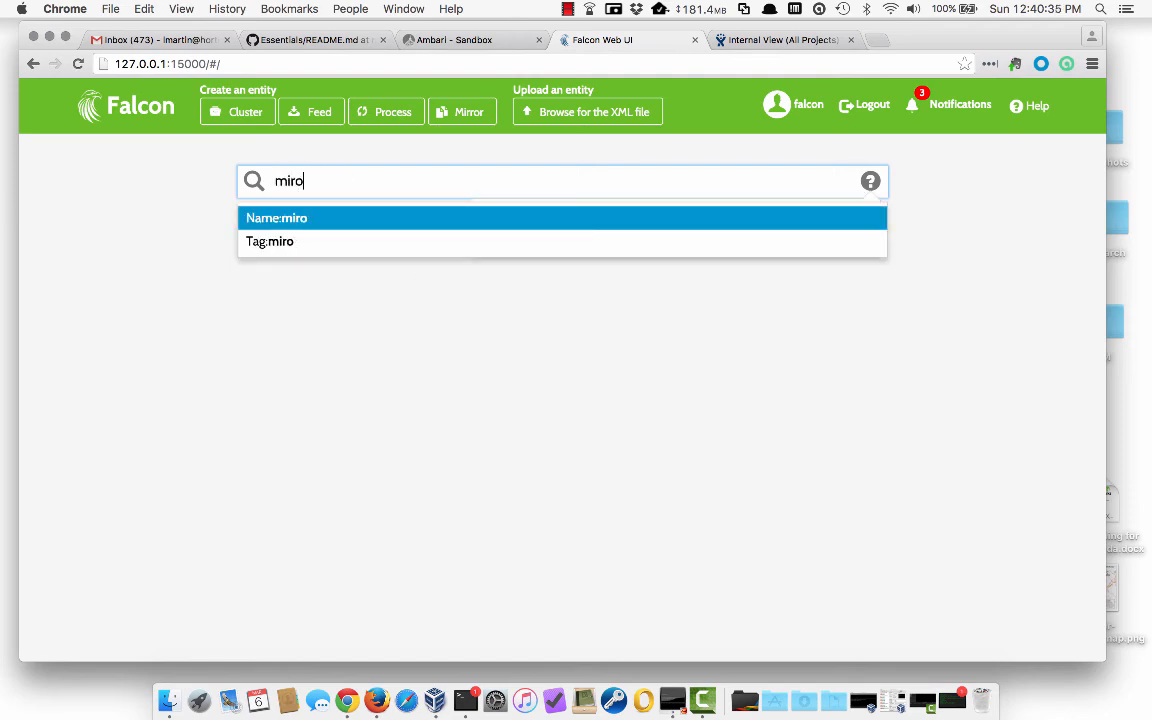
{"action": "key", "text": "BackSpace"}
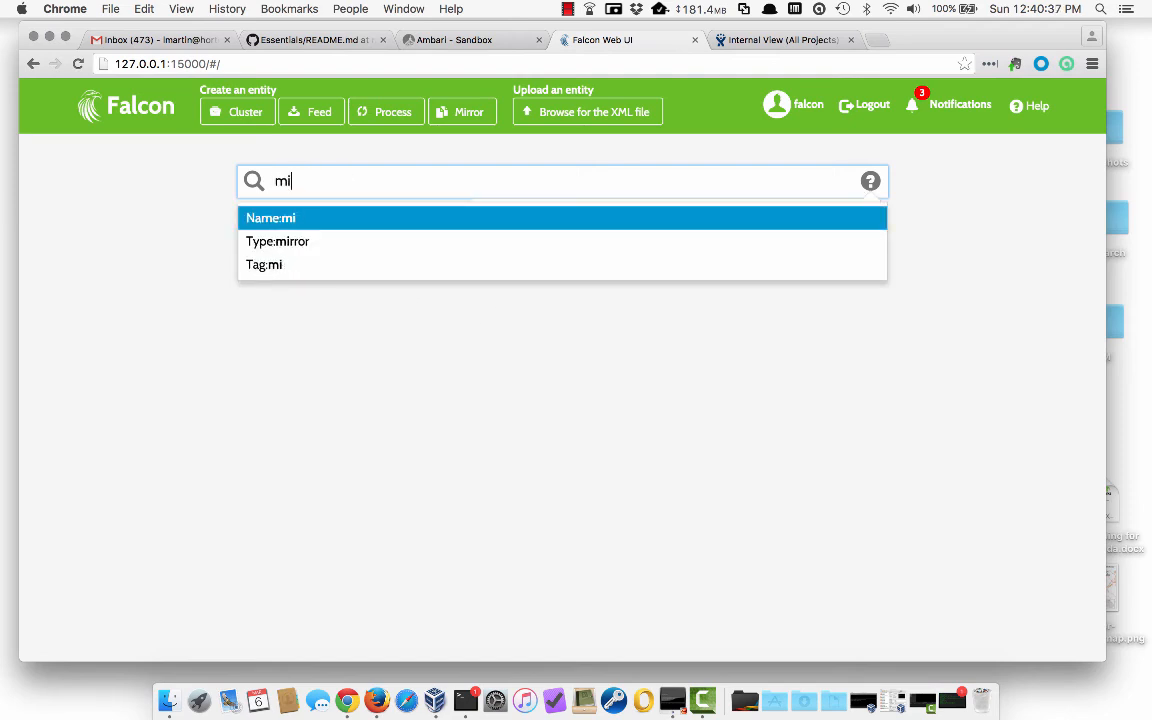
{"action": "type", "text": "rrortest"}
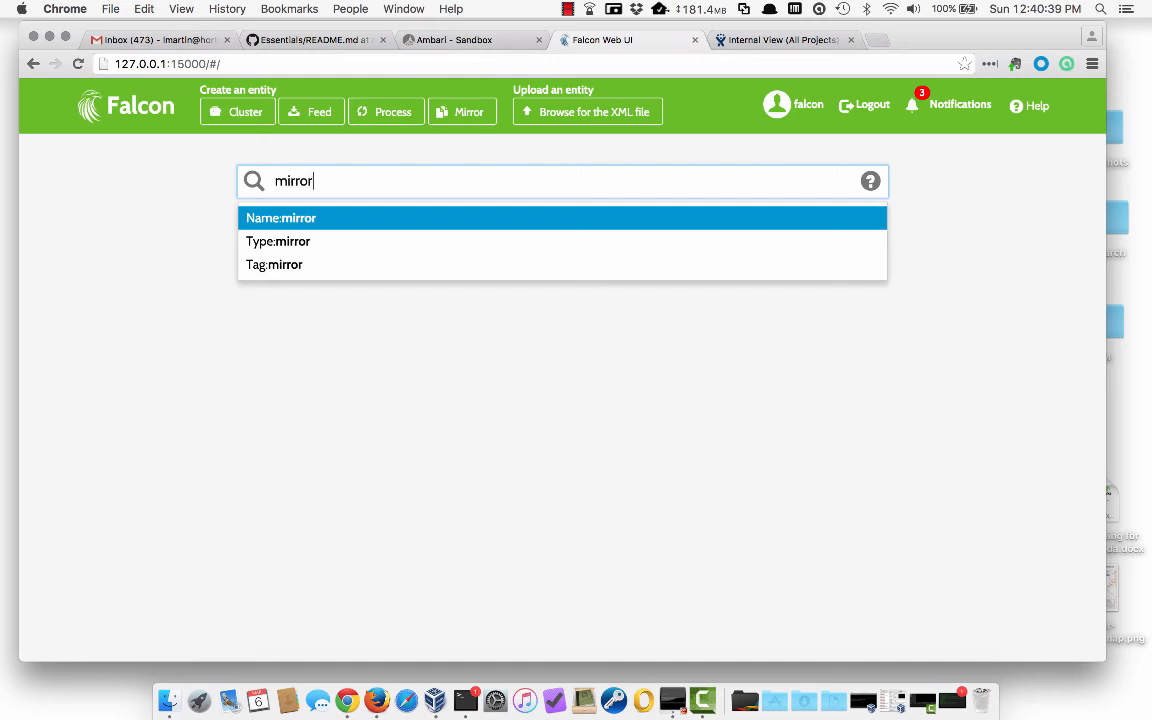
{"action": "key", "text": "Return"}
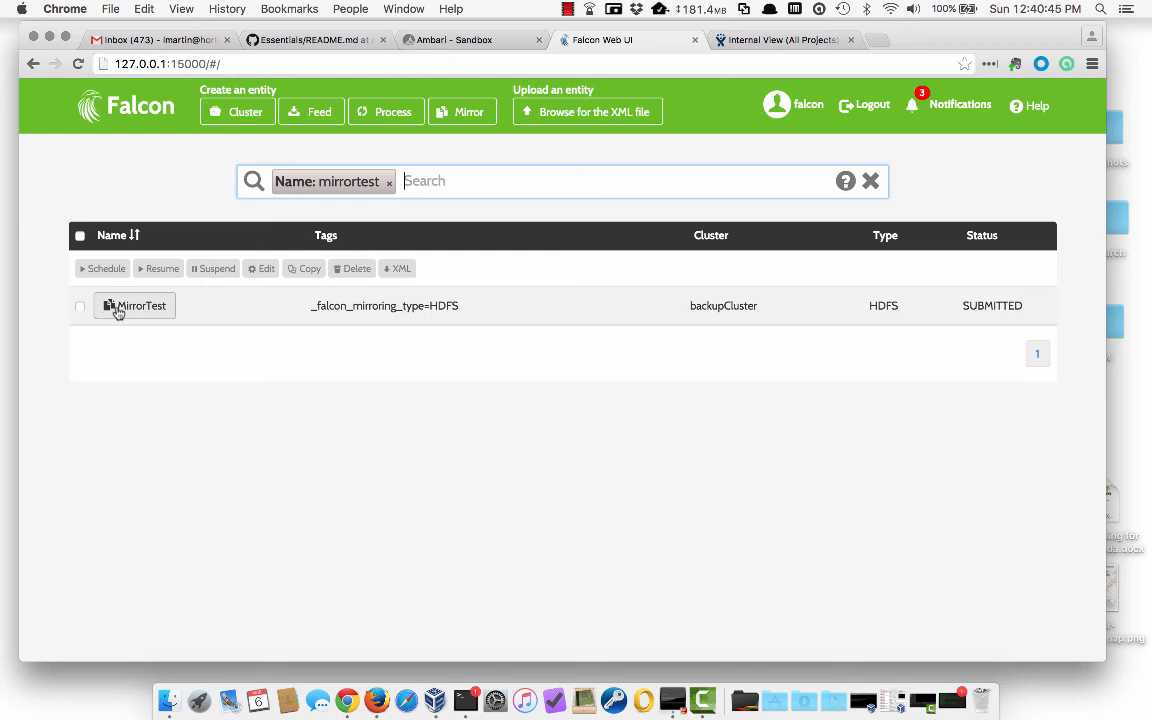
{"action": "left_click", "coordinate": [80, 307]}
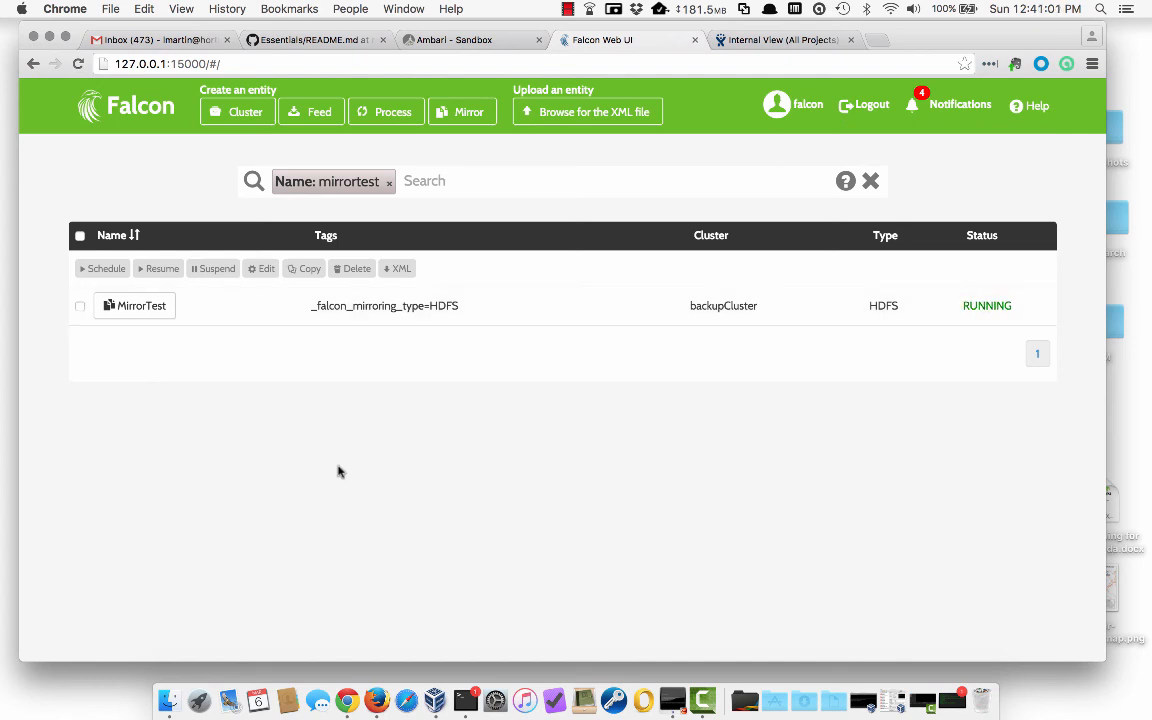
- Review MirrorTest's /user/maria_dev to /fakeDestCluster settings without saving, then return to Ambari
{"action": "left_click", "coordinate": [80, 306]}
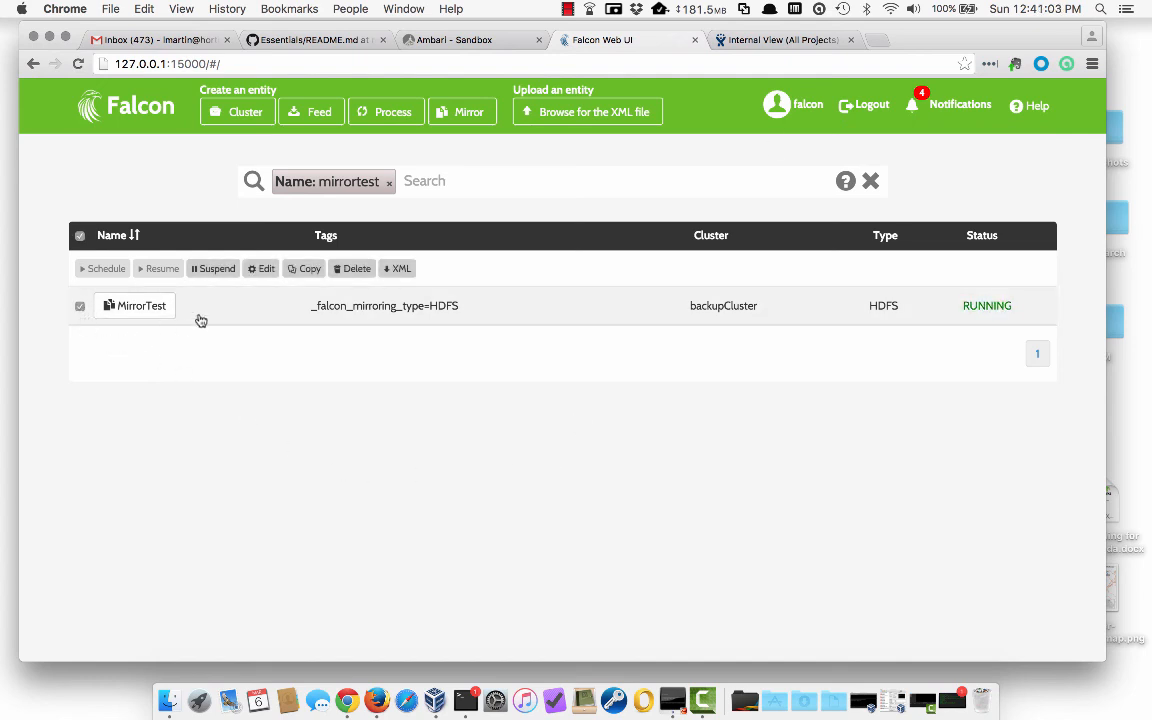
{"action": "left_click", "coordinate": [261, 272]}
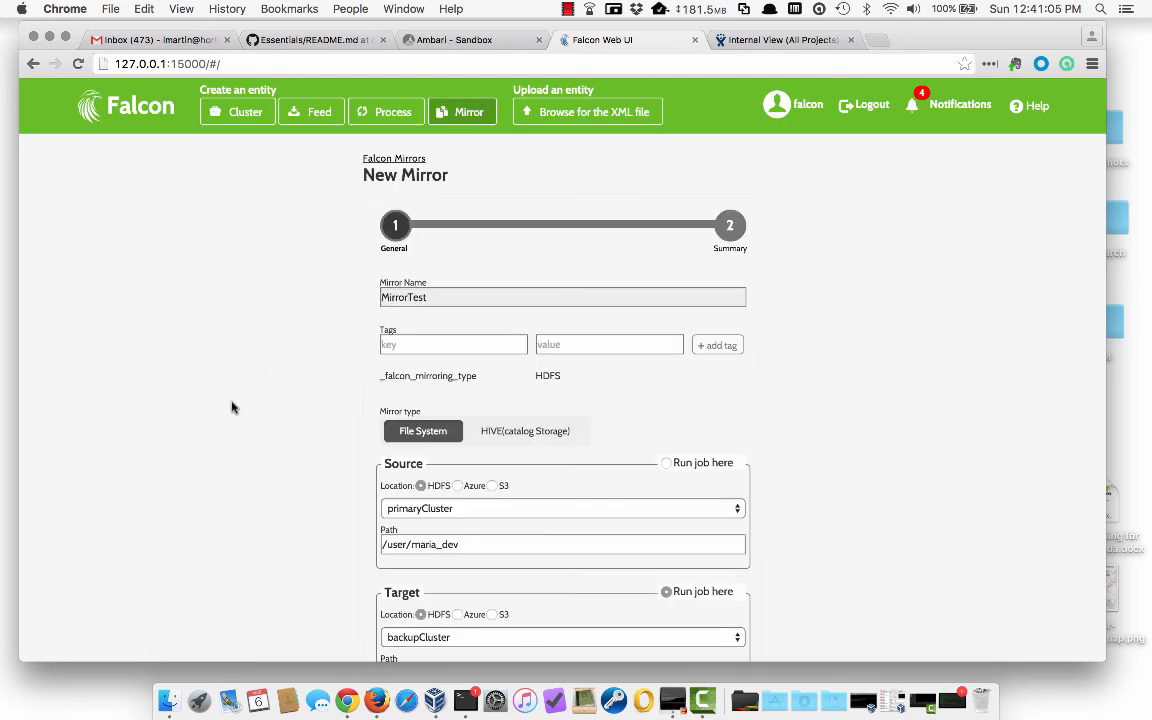
{"action": "scroll", "coordinate": [143, 461], "scroll_direction": "down", "scroll_amount": 5}
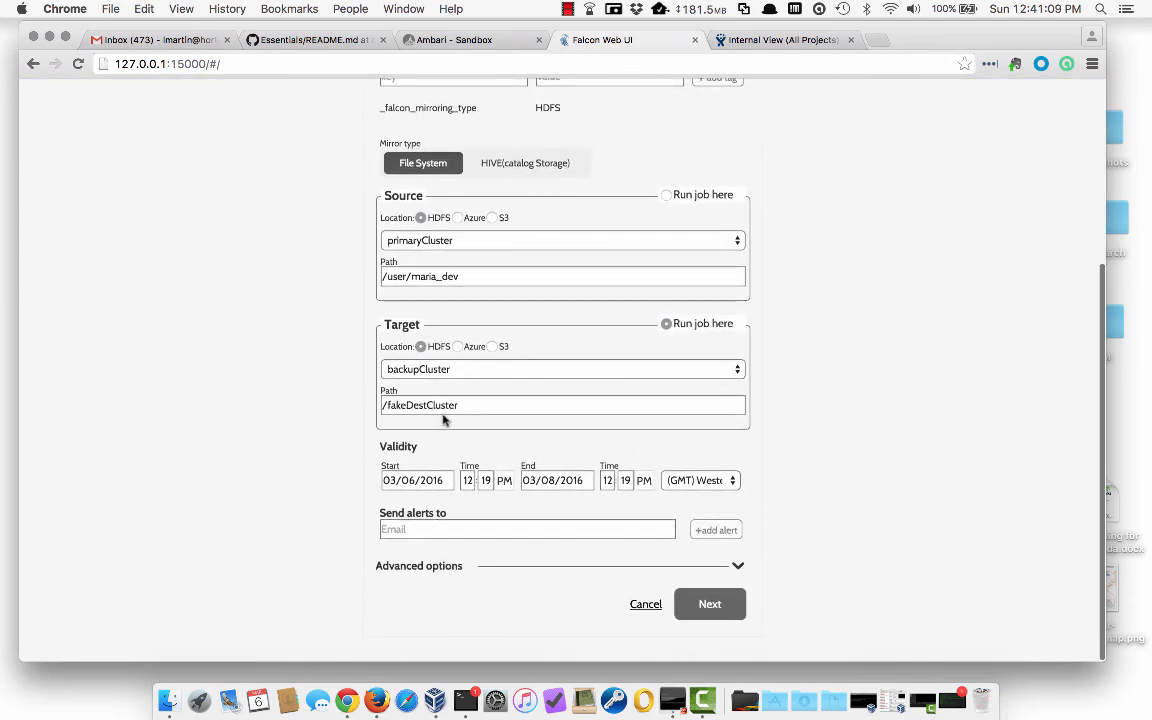
{"action": "left_click", "coordinate": [646, 605]}
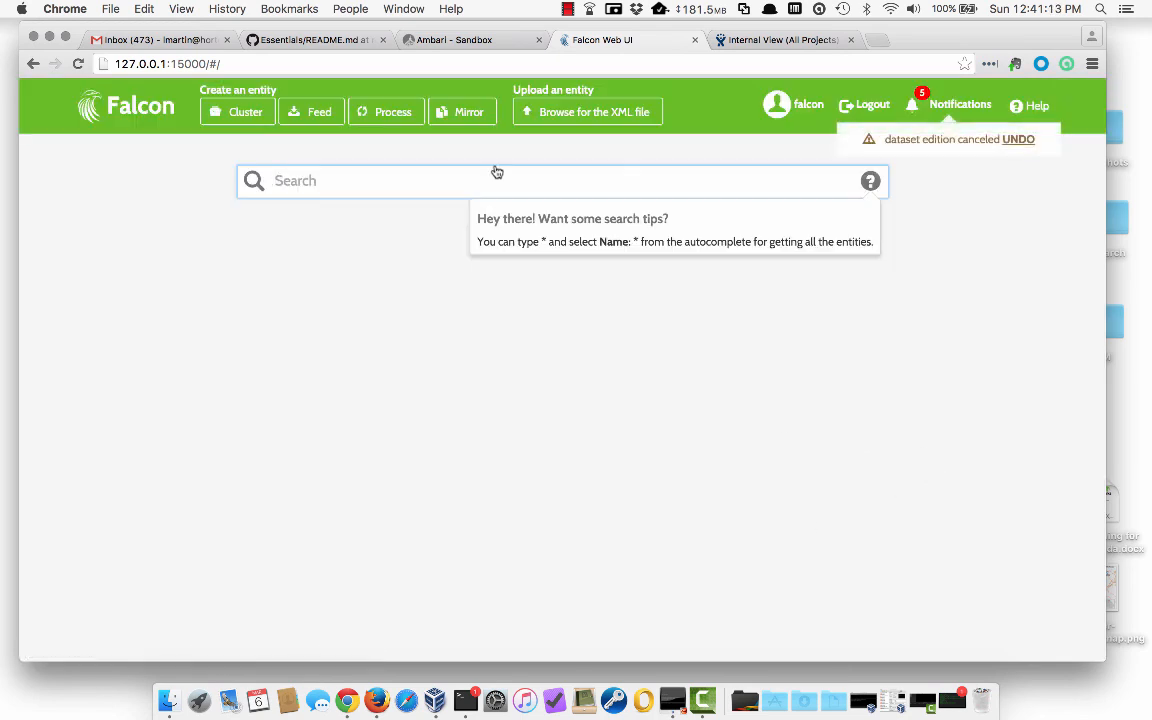
{"action": "left_click", "coordinate": [463, 44]}
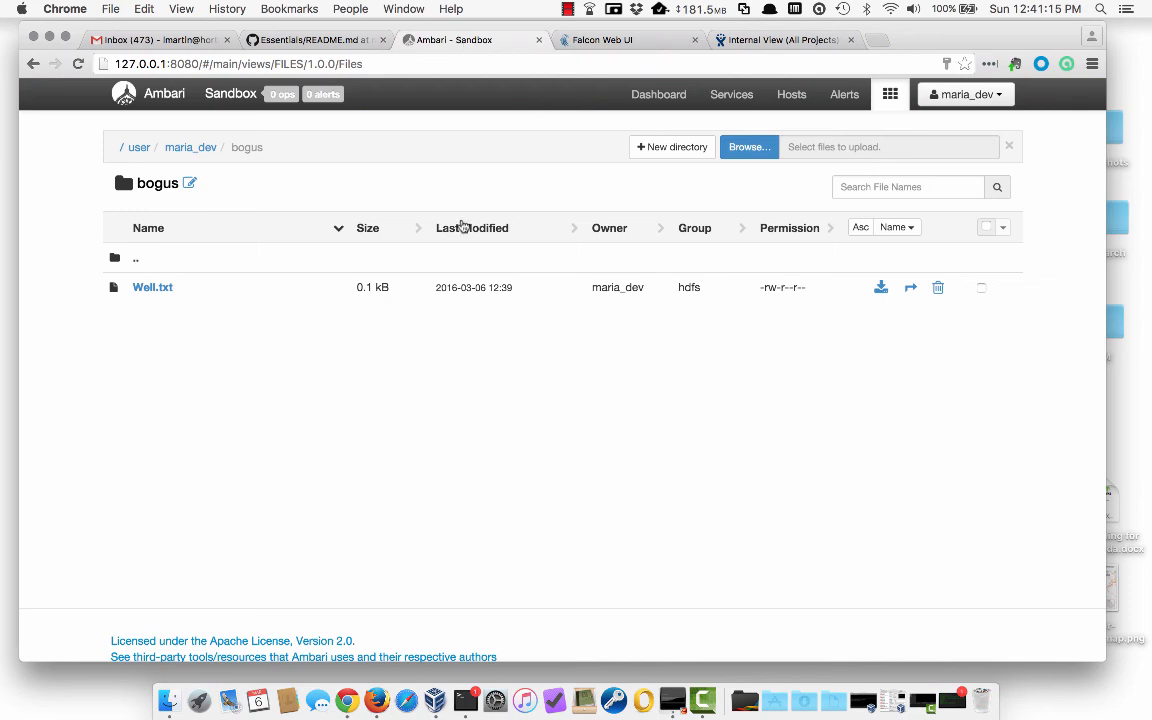
- Browse from the HDFS root into /fakeDestCluster/bogus
{"action": "left_click", "coordinate": [122, 149]}
{"action": "scroll", "coordinate": [178, 384], "scroll_direction": "down", "scroll_amount": 3}
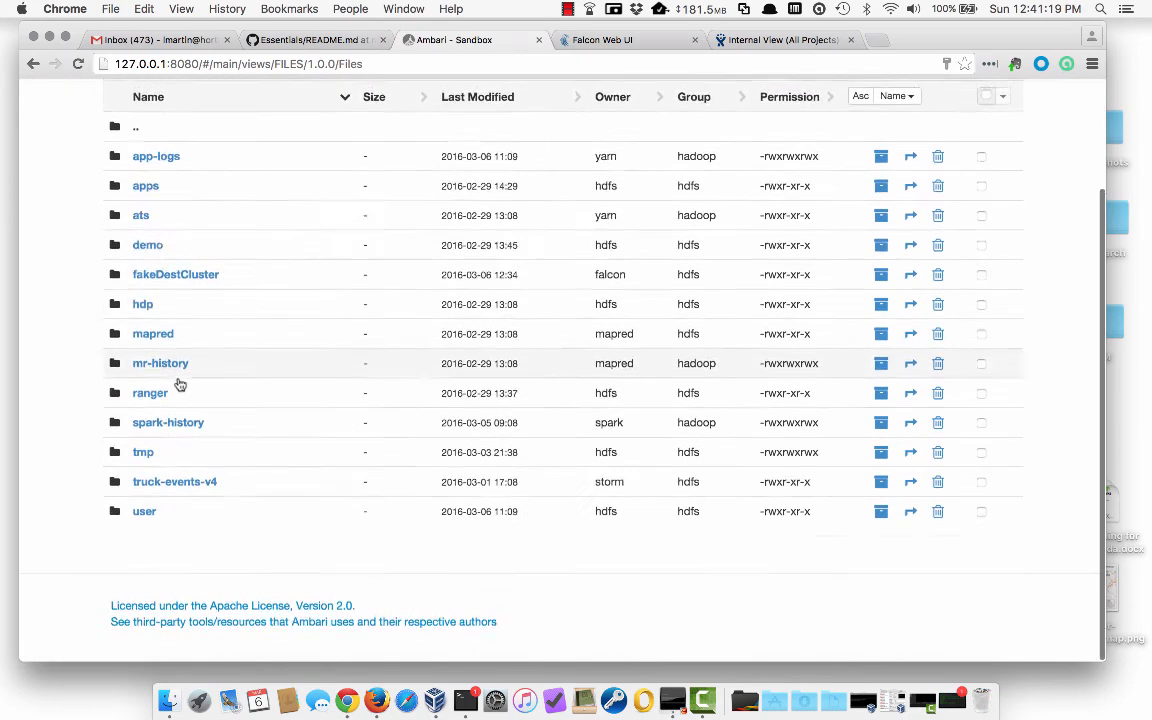
{"action": "left_click", "coordinate": [180, 285]}
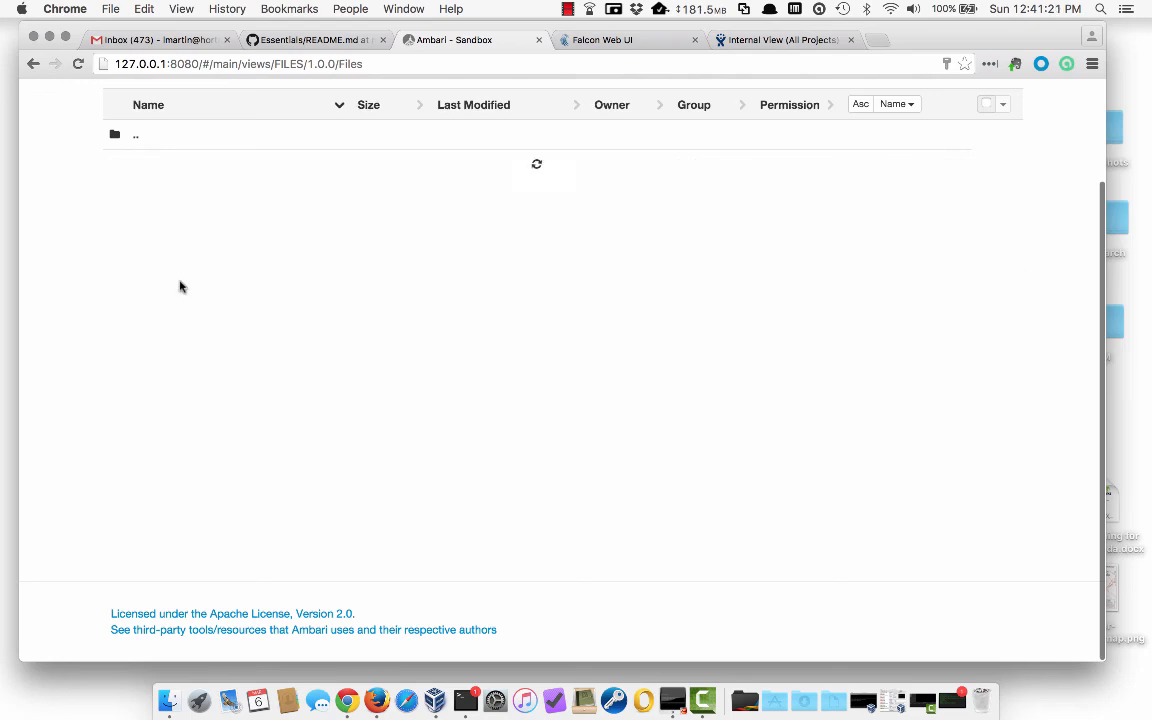
{"action": "scroll", "coordinate": [319, 285], "scroll_direction": "up", "scroll_amount": 3}
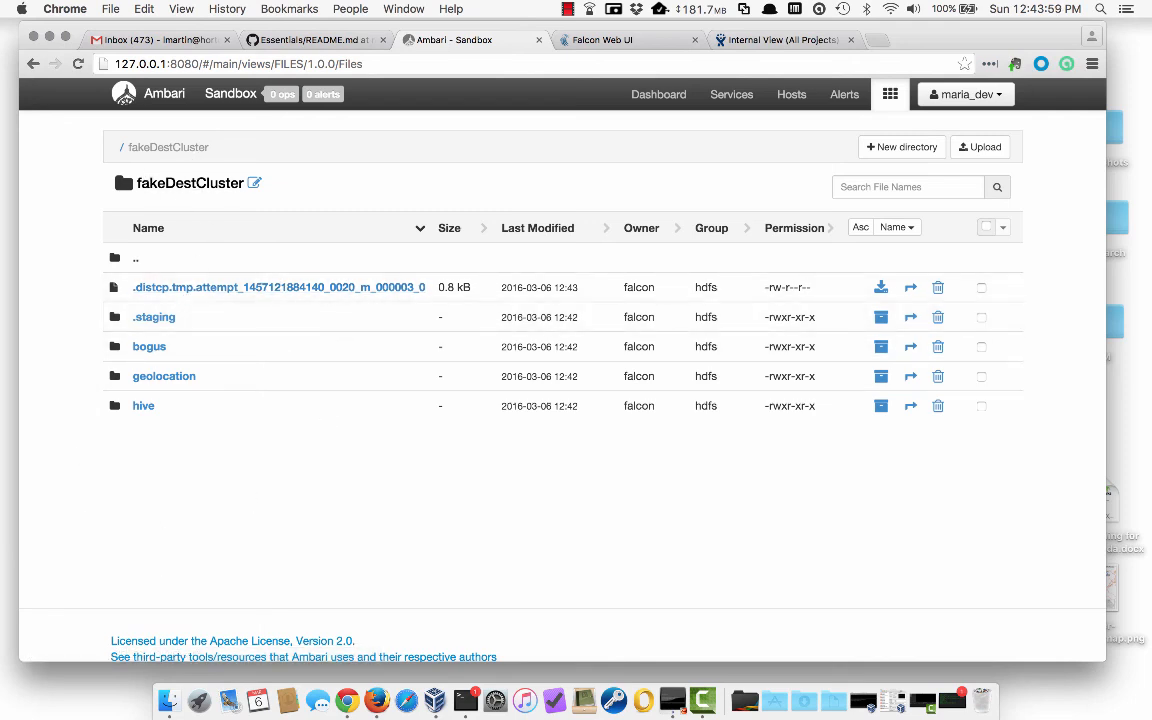
{"action": "left_click", "coordinate": [149, 347]}
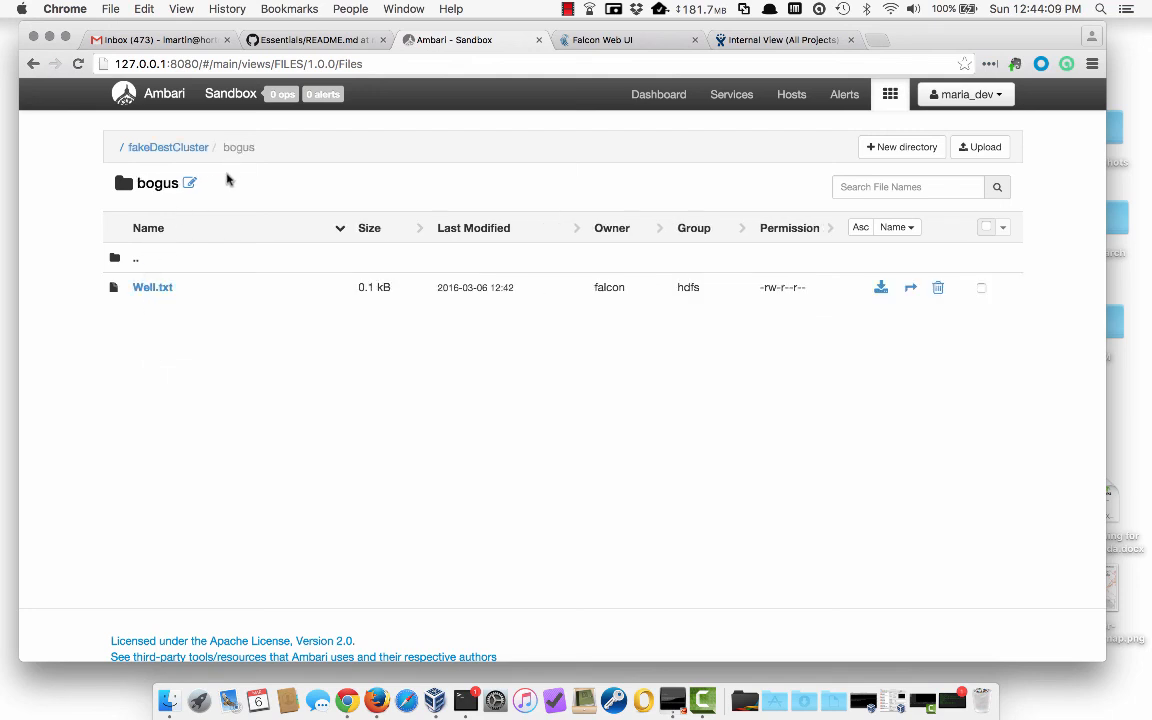
- Preview the mirrored Well.txt to confirm its text matches the original
{"action": "left_click", "coordinate": [157, 290]}
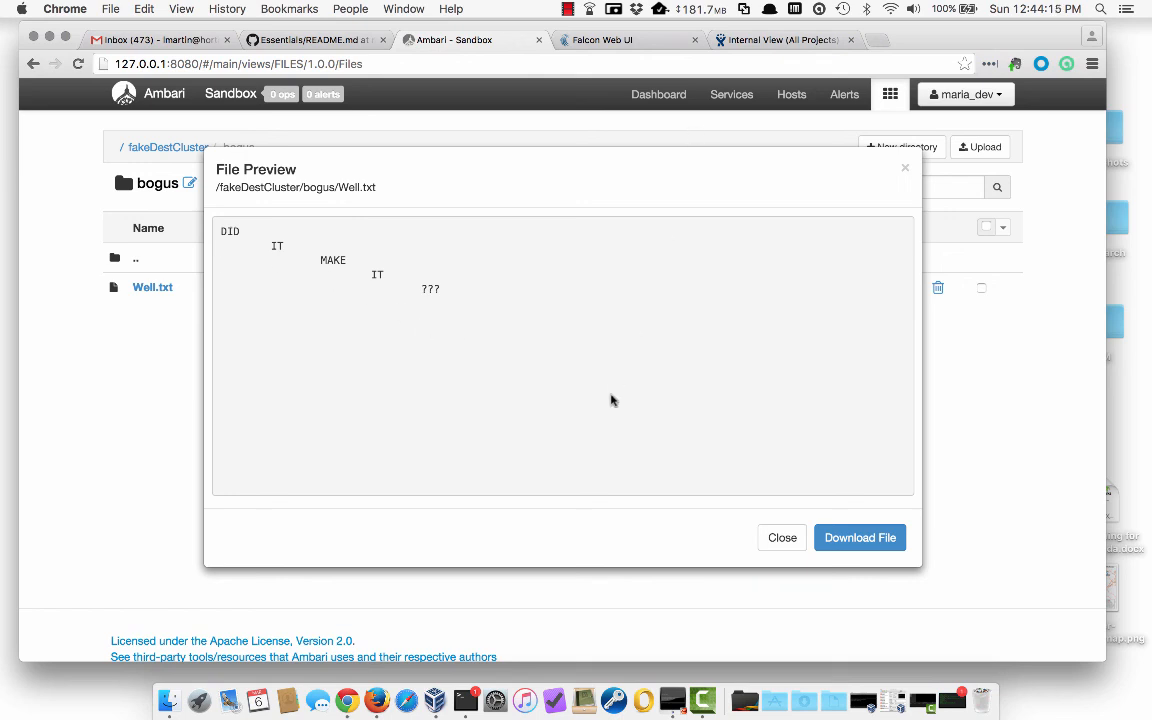
{"action": "left_click", "coordinate": [775, 540]}
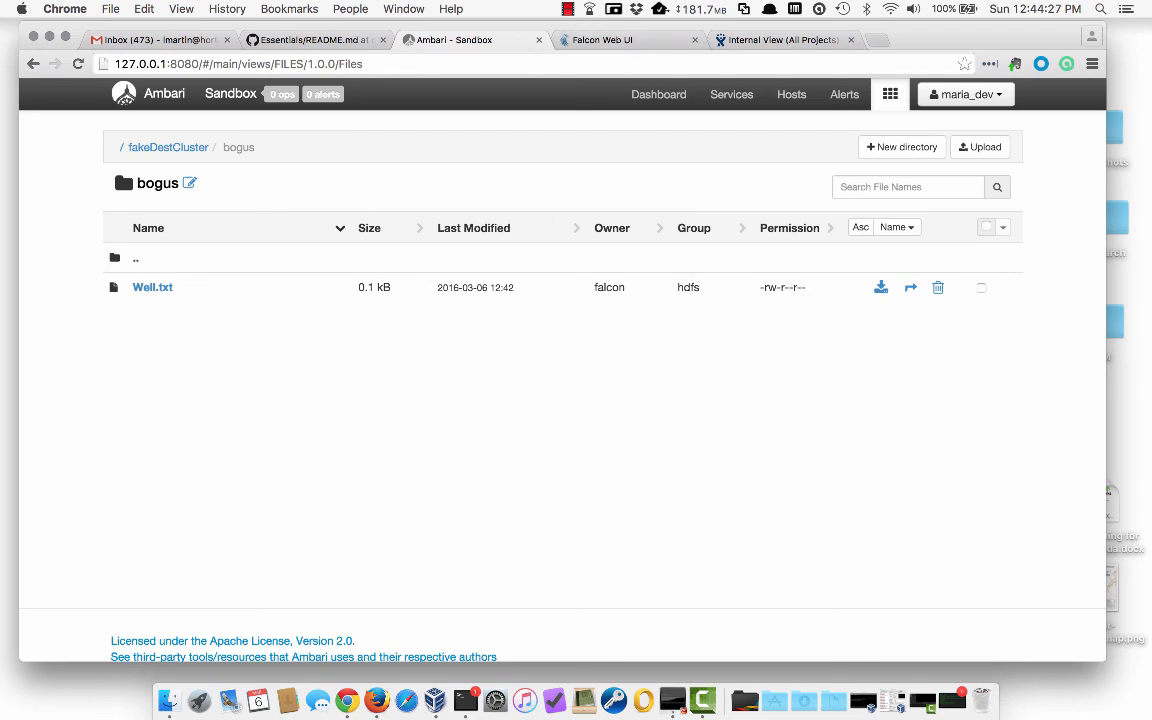
{"action": "left_click", "coordinate": [567, 9]}
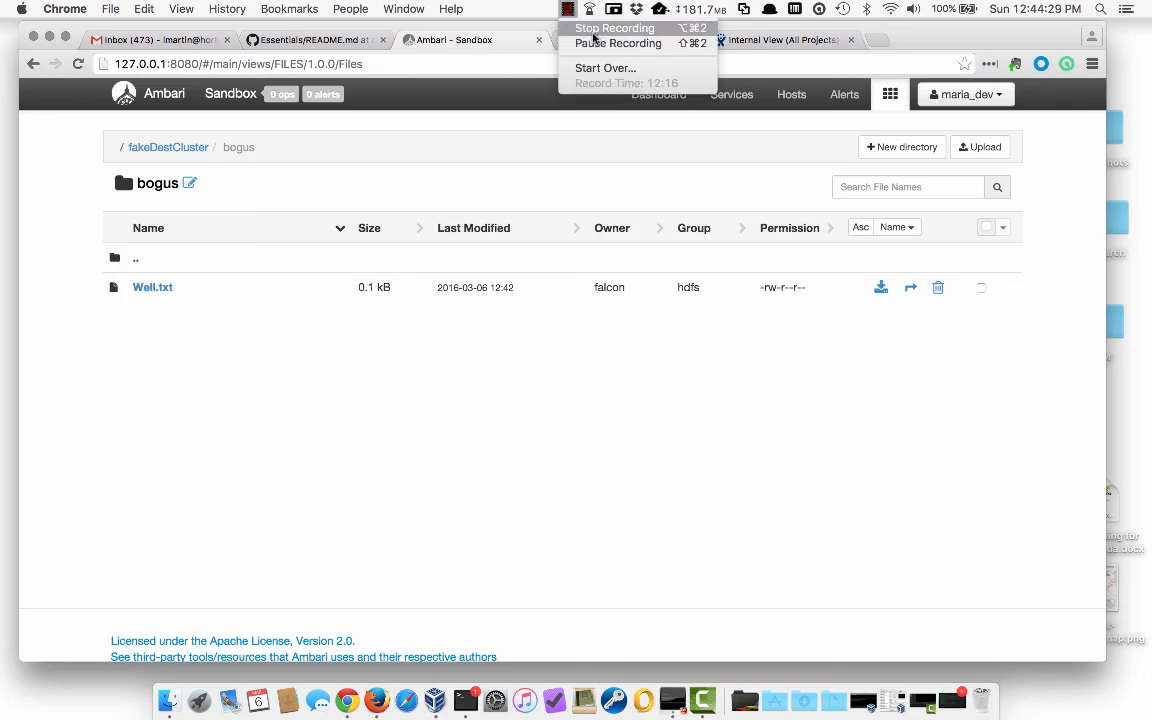